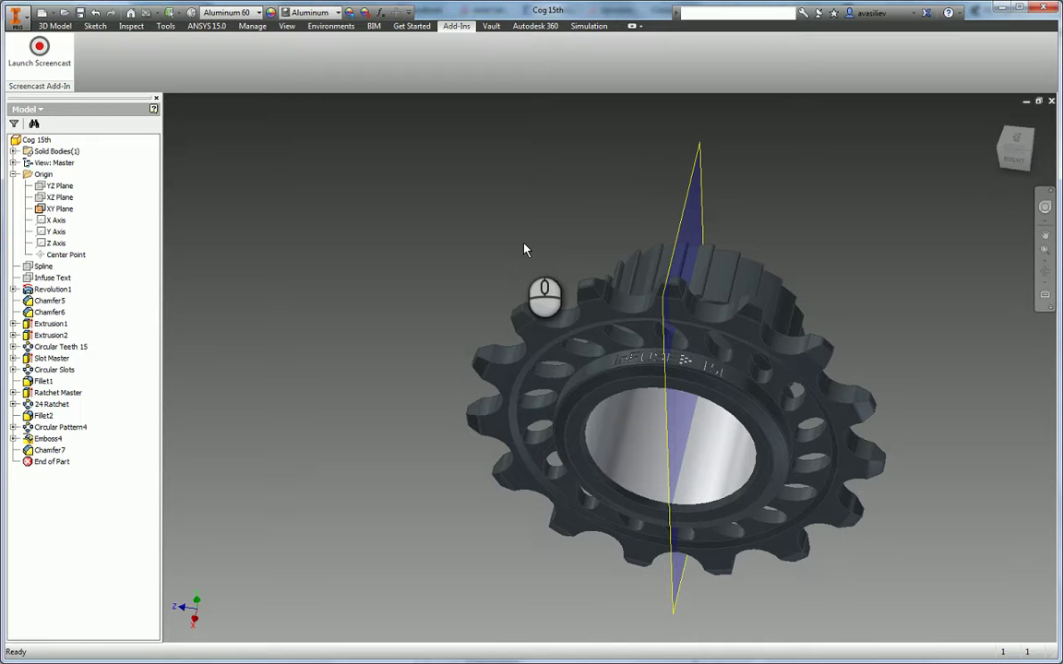
# Suppress the emboss feature that forms the inFUSE 15t text on the cog's hub ring.
pyautogui.scroll(-3, 643, 360)
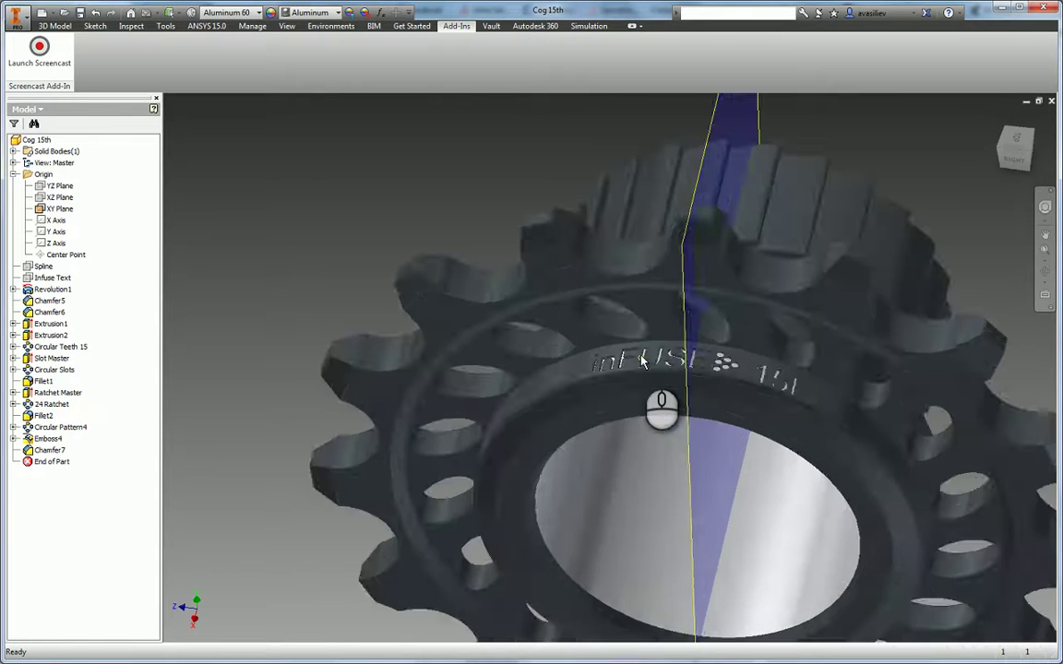
pyautogui.scroll(-2, 643, 360)
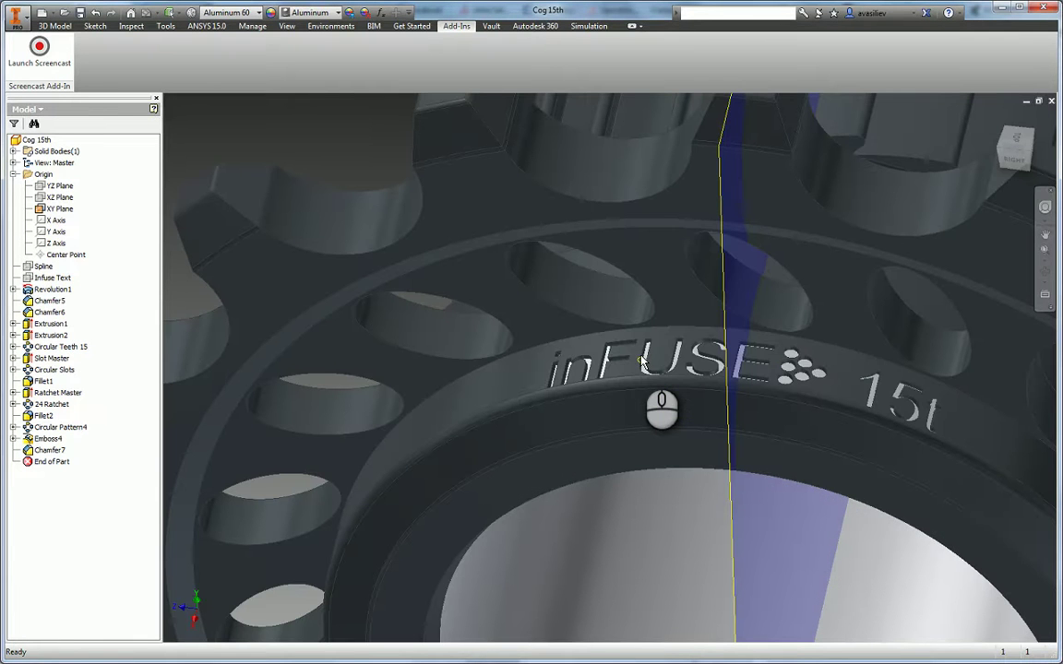
pyautogui.scroll(-2, 577, 325)
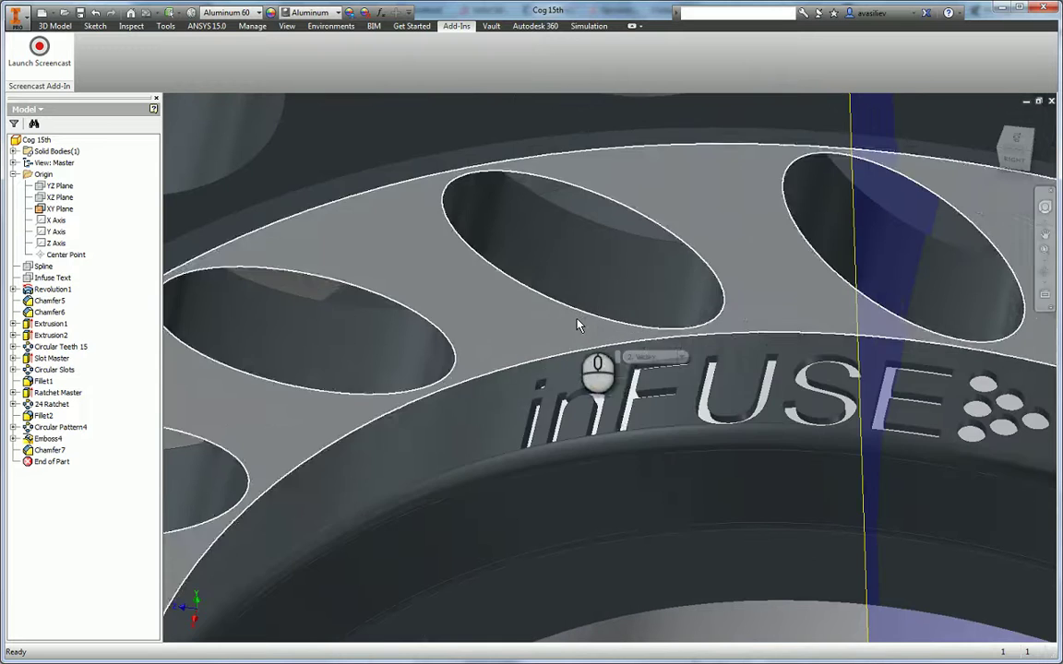
pyautogui.click(44, 439)
pyautogui.rightClick(44, 439)
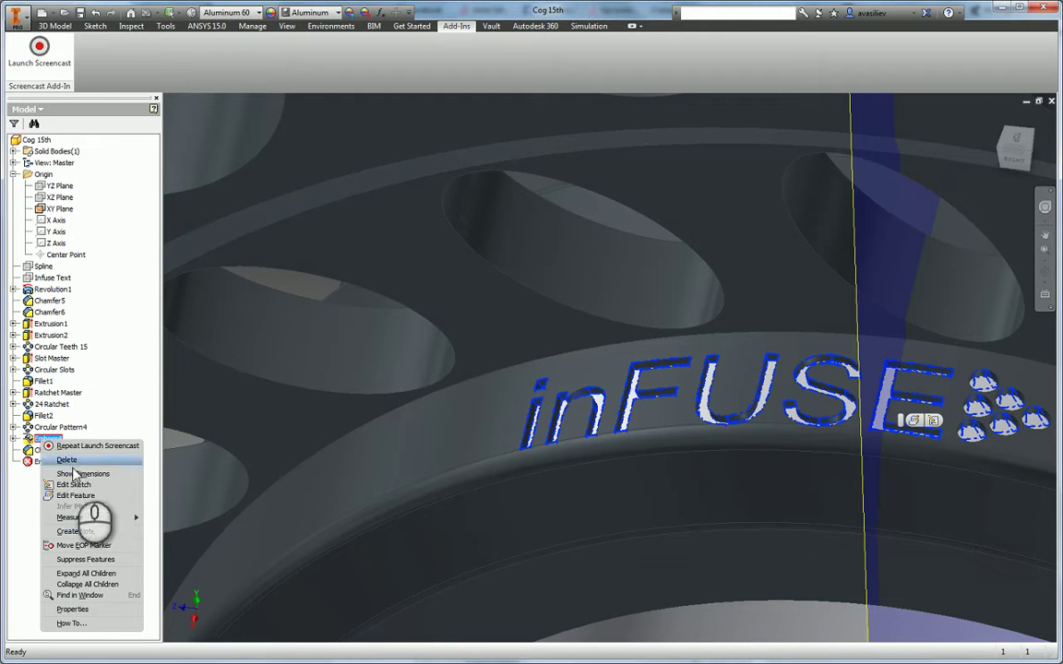
pyautogui.click(85, 559)
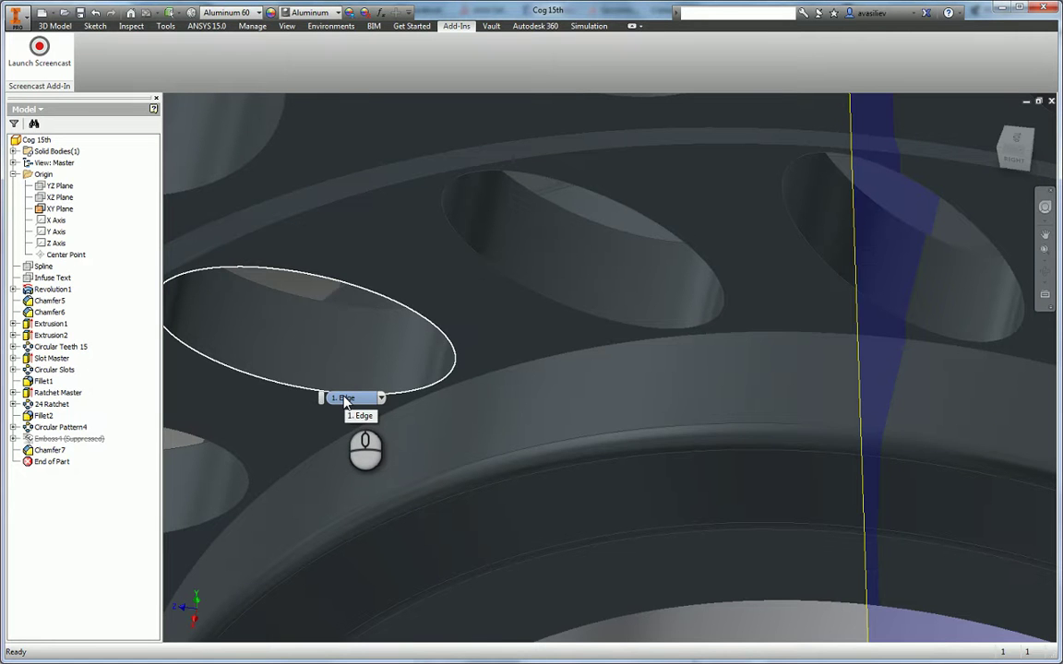
# Examine the small chamfer faces around the cog's front ring and on a sprocket tooth.
pyautogui.click(480, 484)
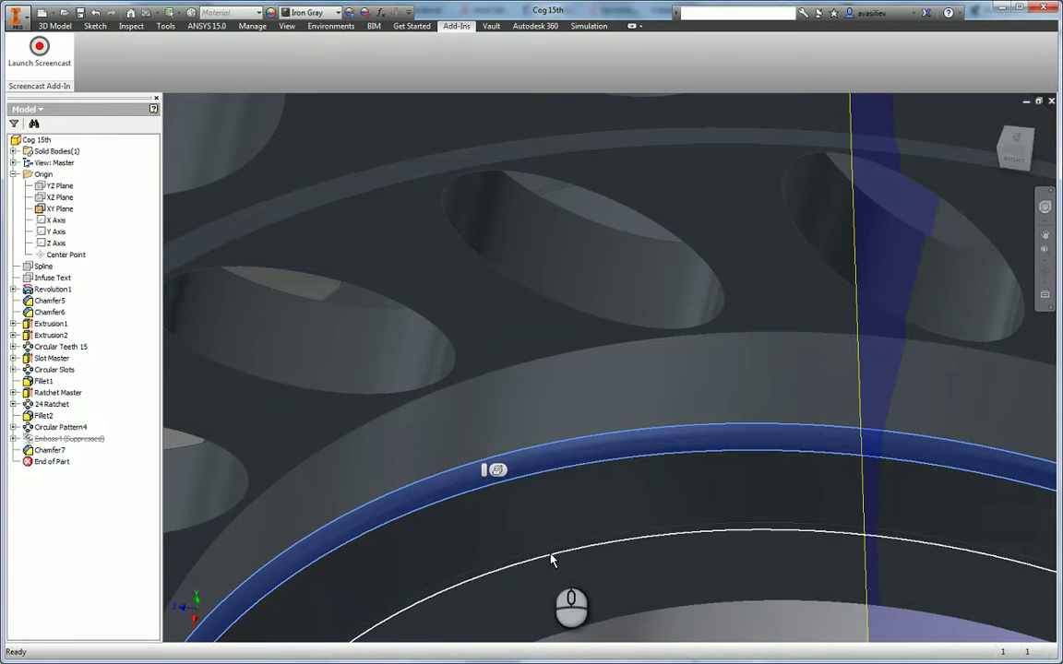
pyautogui.scroll(2, 552, 556)
pyautogui.scroll(2, 572, 553)
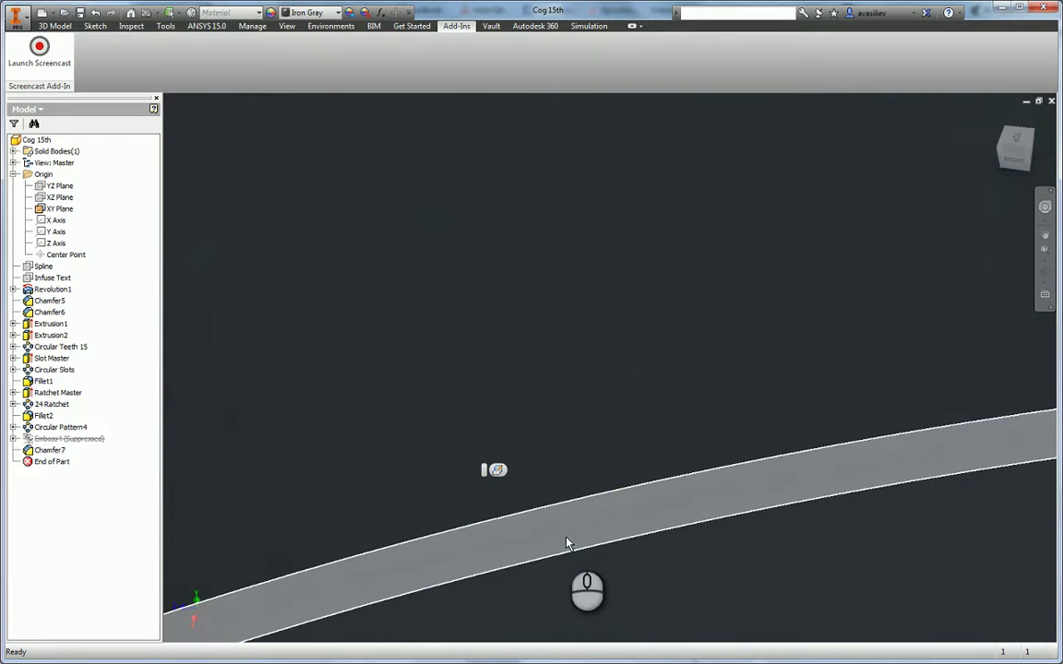
pyautogui.scroll(-5, 569, 540)
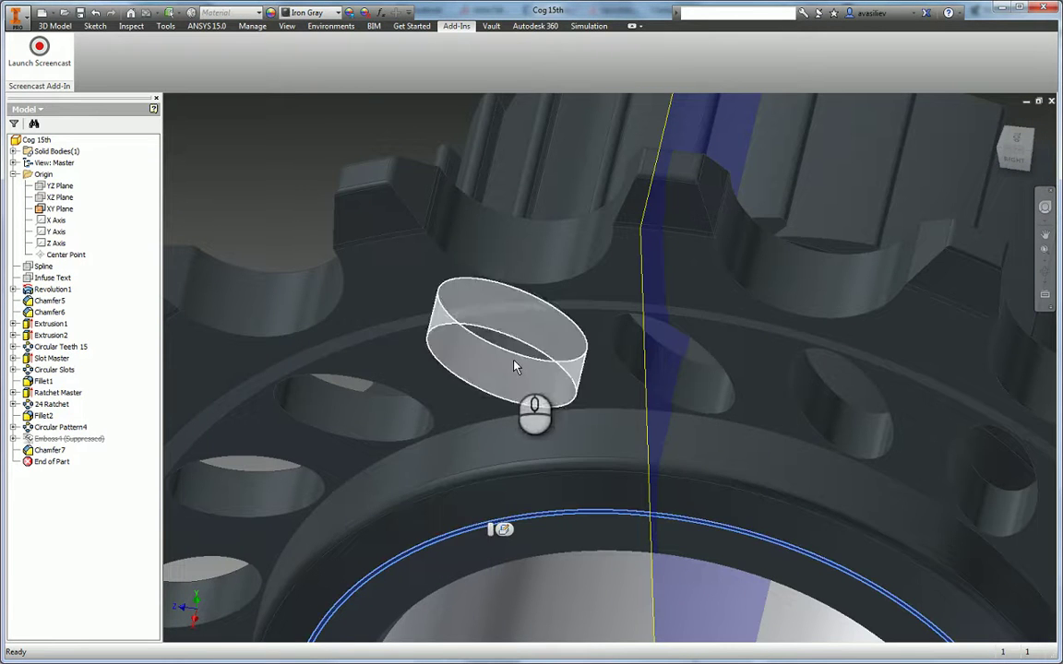
pyautogui.scroll(8, 391, 265)
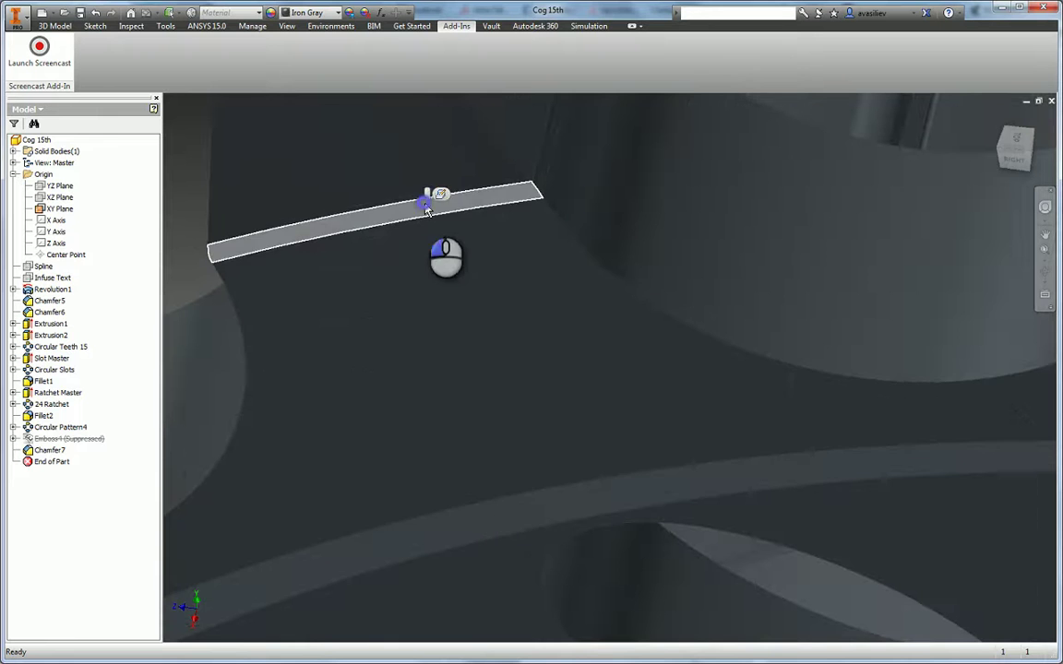
pyautogui.scroll(2, 441, 286)
pyautogui.scroll(-6, 438, 319)
pyautogui.scroll(6, 429, 277)
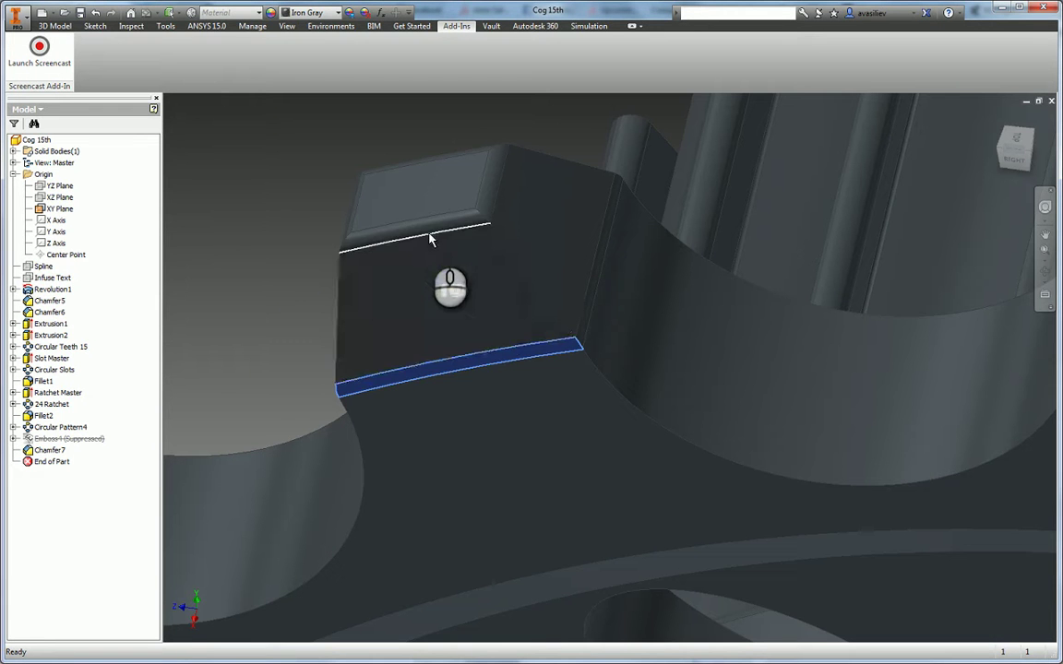
pyautogui.click(428, 230)
# Examine the narrow chamfer and fillet rings on the stepped hub behind the sprocket teeth.
pyautogui.keyDown('shift'); pyautogui.moveTo(724, 373); pyautogui.dragTo(628, 441, button='middle'); pyautogui.keyUp('shift')
pyautogui.scroll(-5, 645, 432)
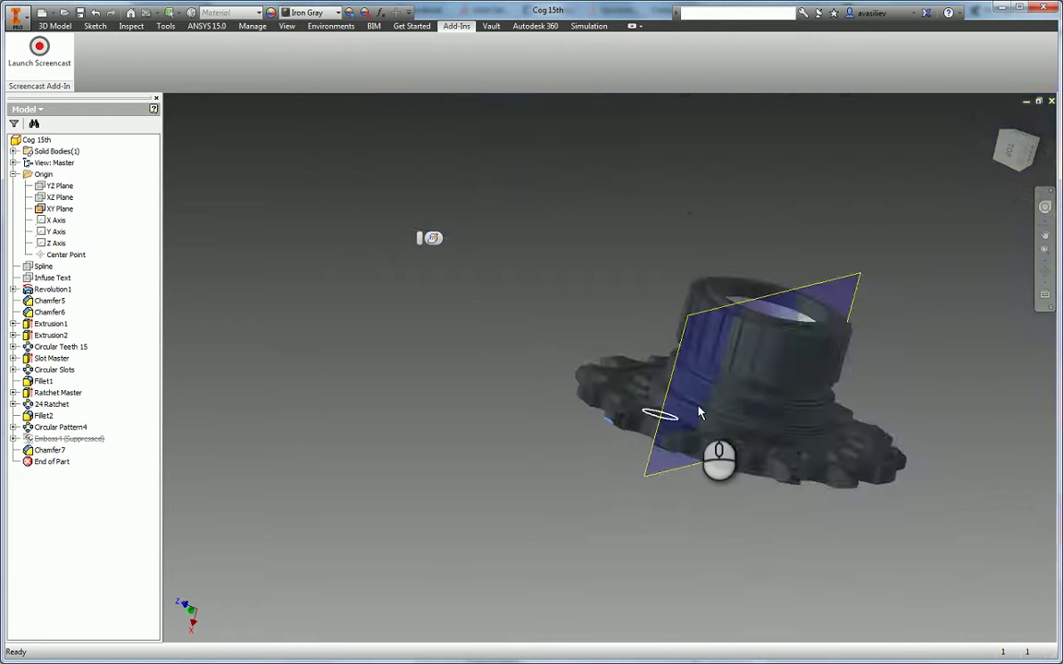
pyautogui.scroll(5, 659, 422)
pyautogui.click(600, 362)
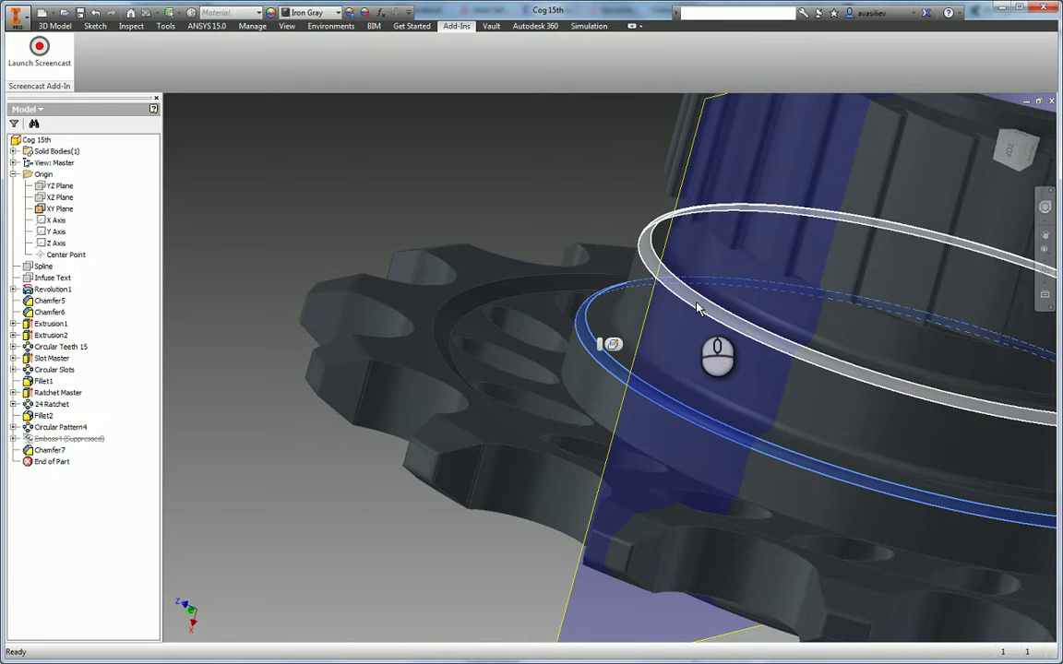
pyautogui.click(697, 310)
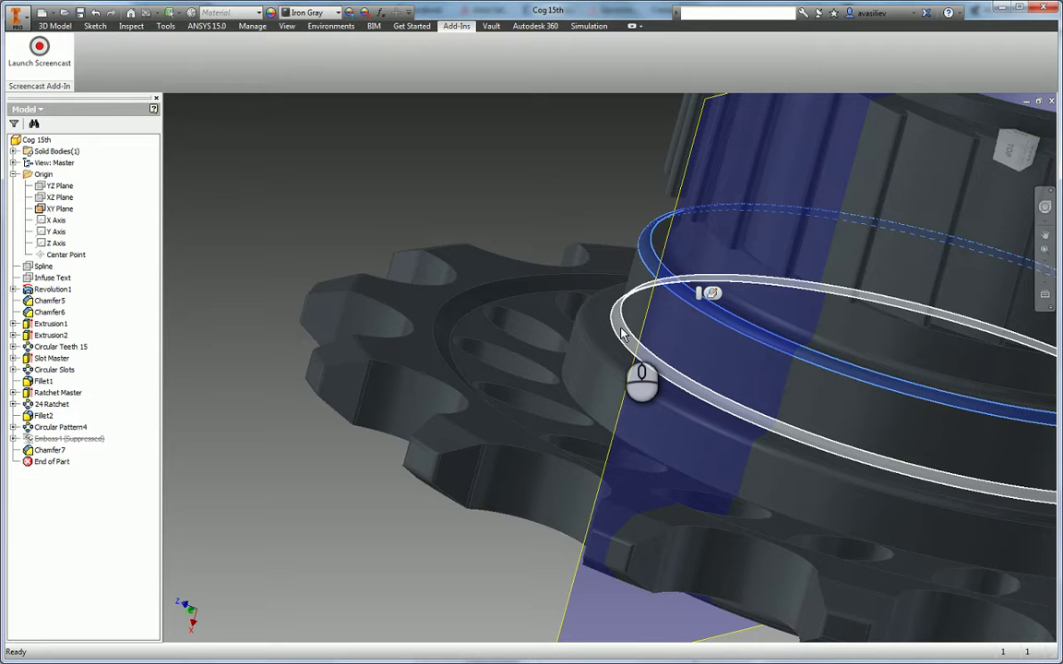
pyautogui.click(623, 345)
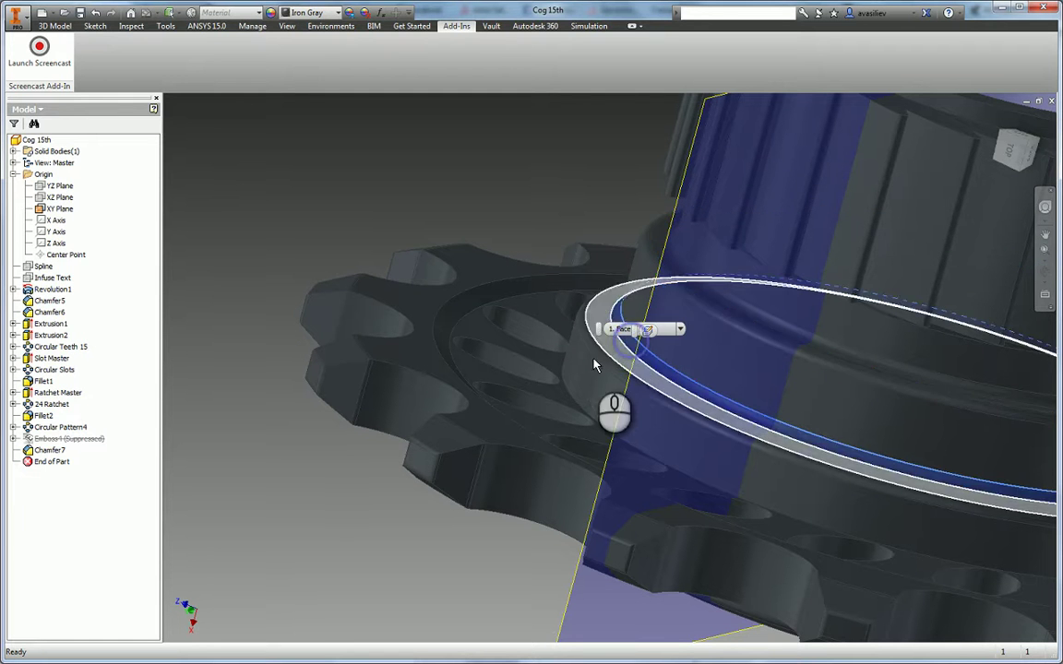
pyautogui.keyDown('shift'); pyautogui.moveTo(591, 366); pyautogui.dragTo(664, 312, button='middle'); pyautogui.keyUp('shift')
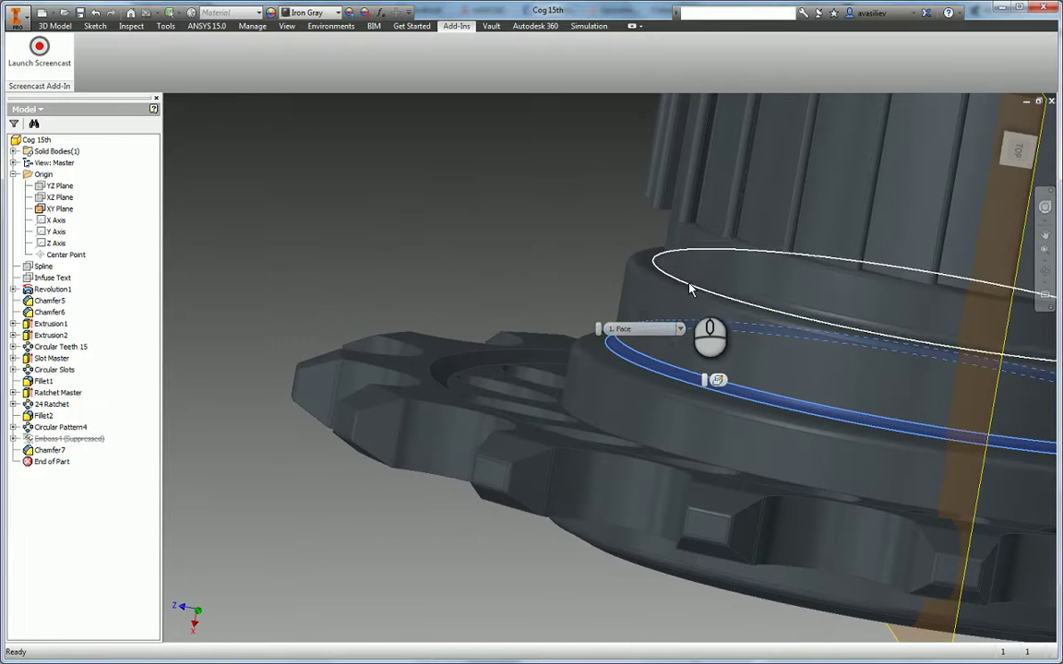
# Examine the small fillet faces between the ratchet teeth where they meet the hub, then clear the selection.
pyautogui.keyDown('shift'); pyautogui.moveTo(707, 229); pyautogui.dragTo(715, 194, button='middle'); pyautogui.keyUp('shift')
pyautogui.scroll(-5, 775, 199)
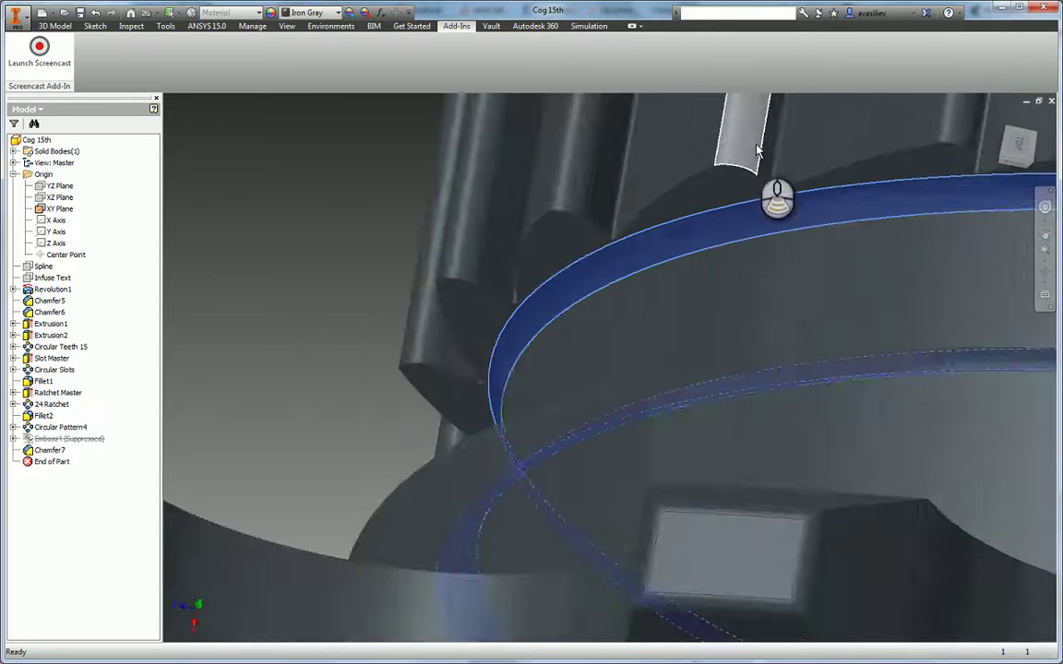
pyautogui.click(789, 210)
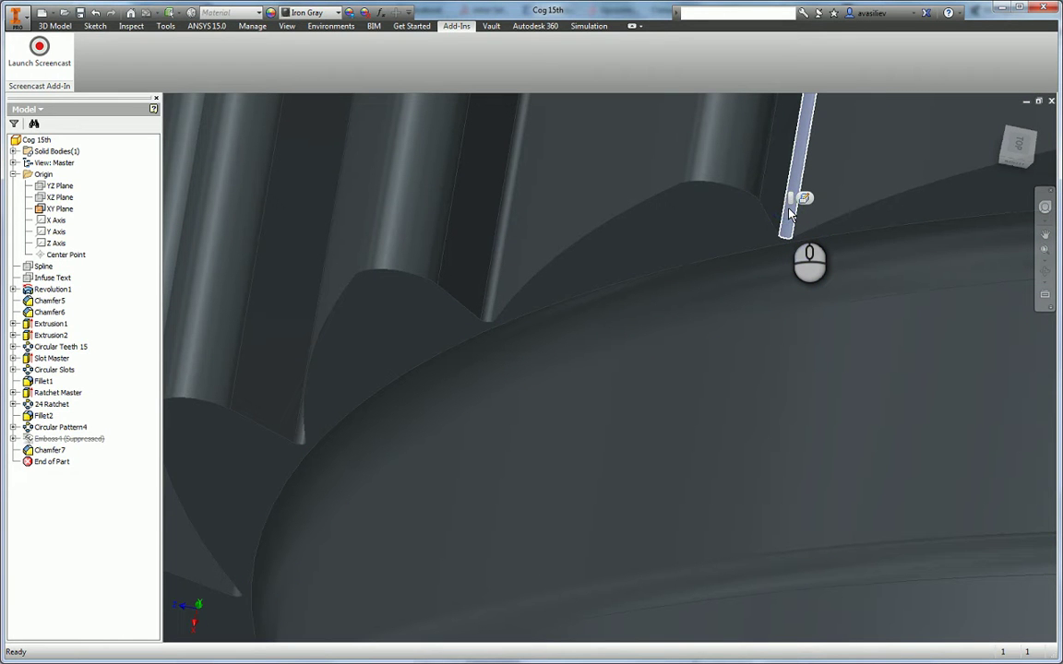
pyautogui.moveTo(789, 212)
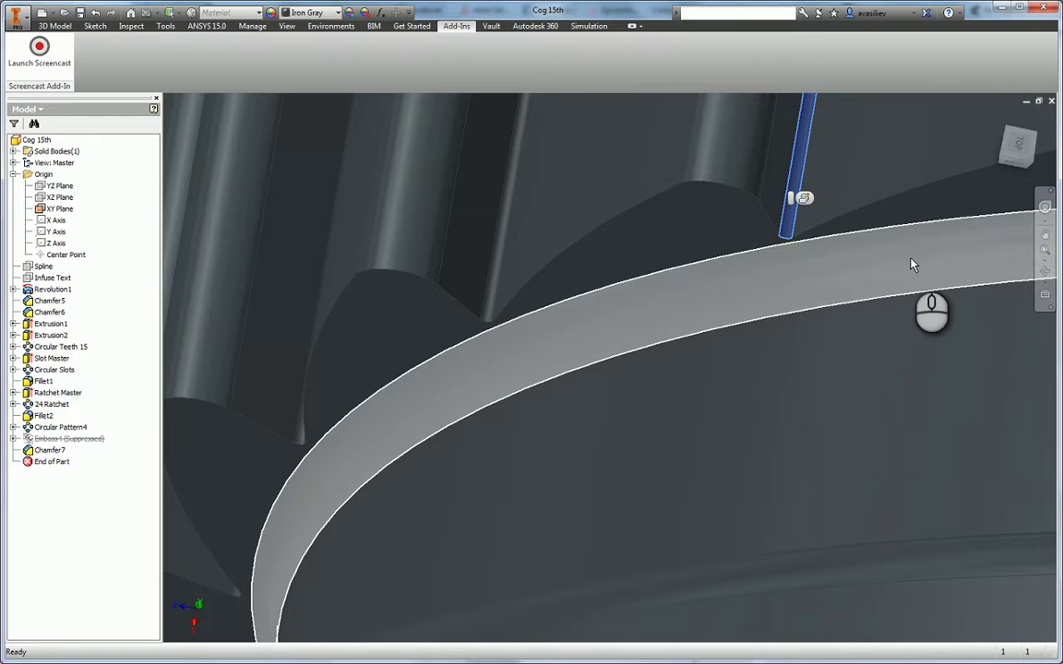
pyautogui.moveTo(911, 263)
pyautogui.scroll(1, 830, 329)
pyautogui.scroll(3, 830, 329)
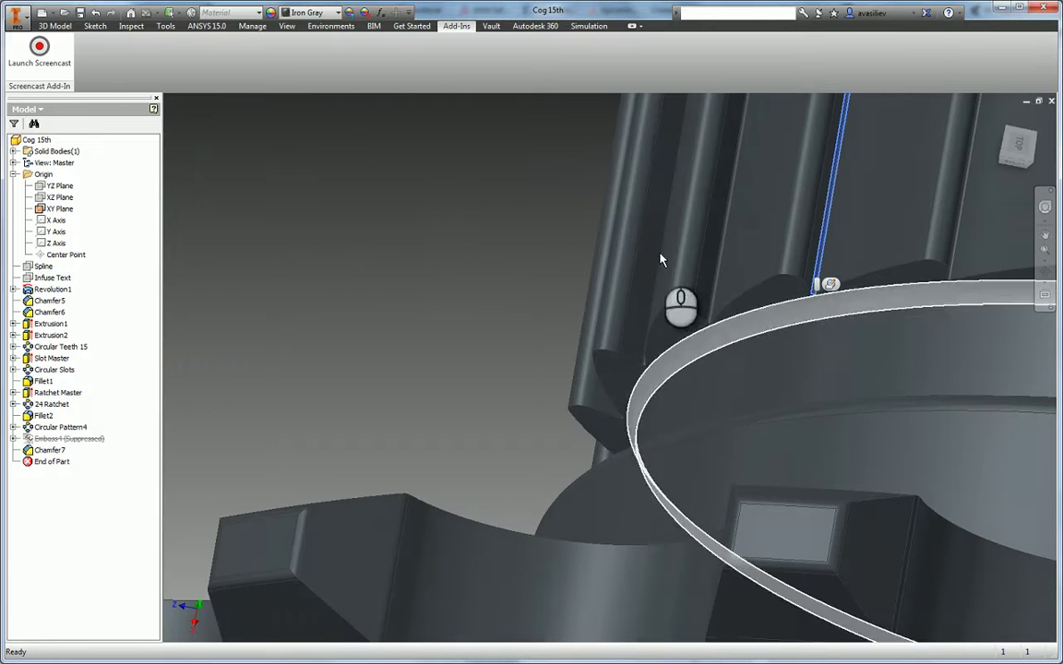
pyautogui.click(452, 203)
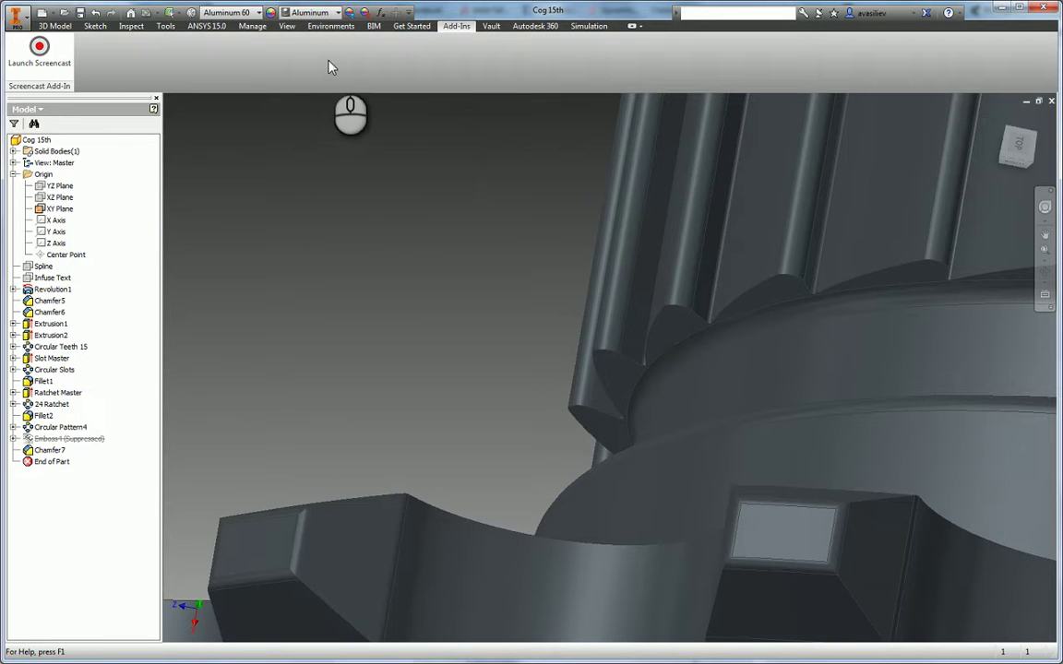
# Enter the Stress Analysis environment and activate Simulation:1 with the whole cog in view.
pyautogui.click(331, 25)
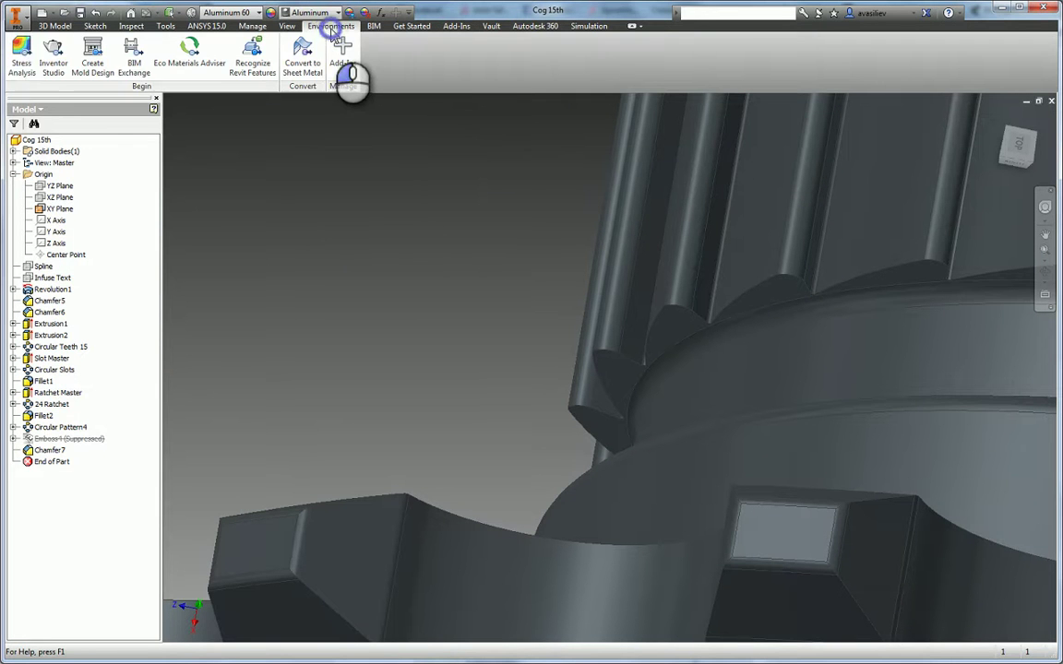
pyautogui.click(23, 74)
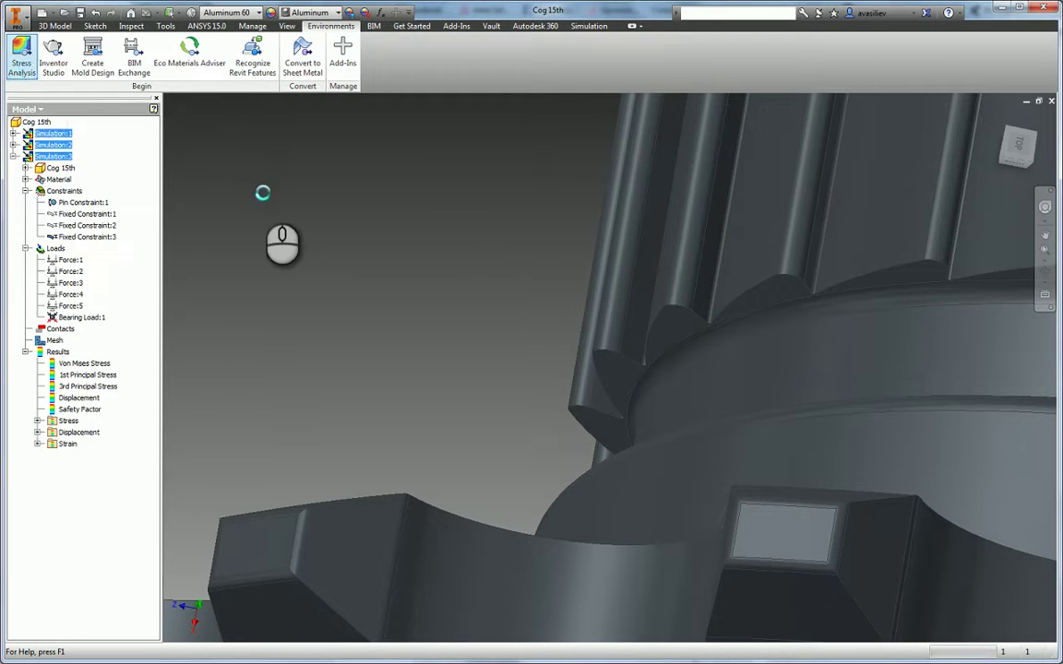
pyautogui.middleClick(330, 215)
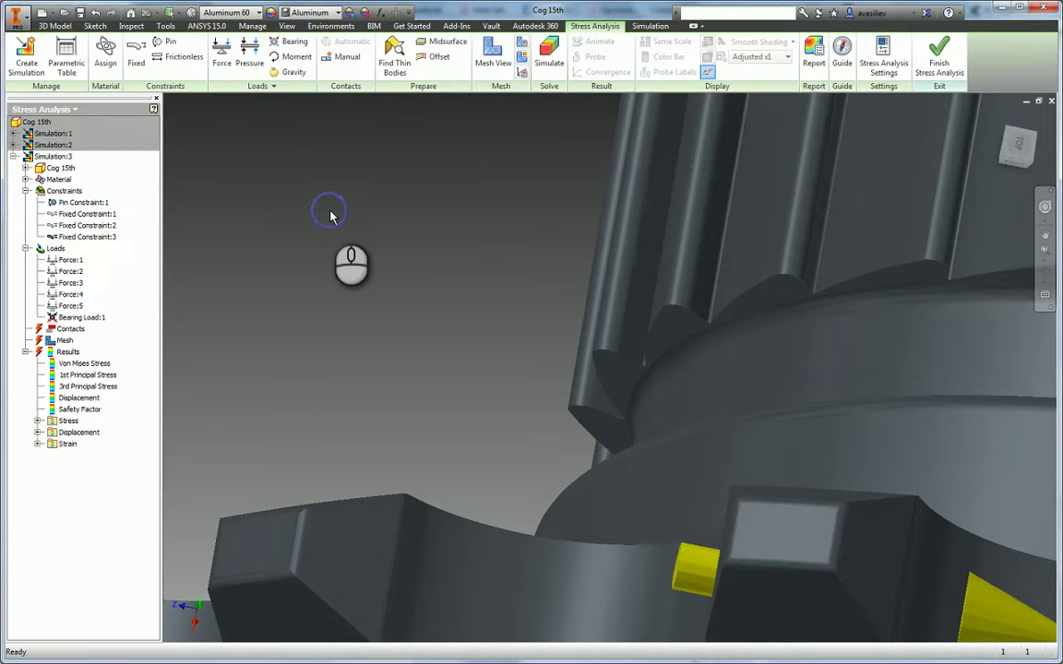
pyautogui.rightClick(51, 135)
pyautogui.click(69, 155)
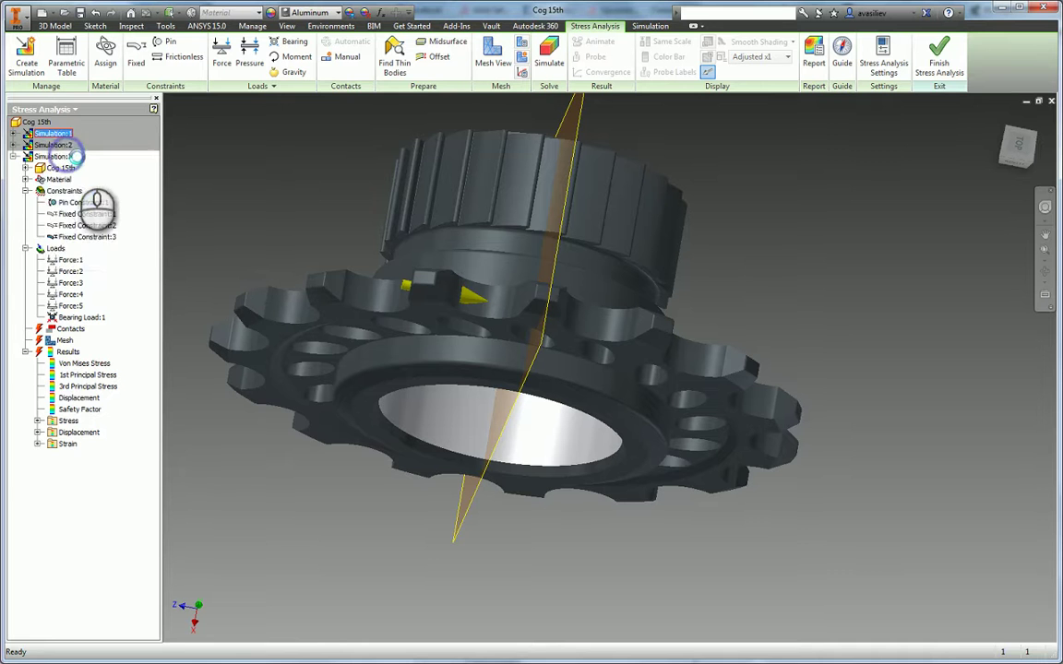
# Review the loads of Simulation:1 and check the definition of Force:1, closing it without changes.
pyautogui.keyDown('shift'); pyautogui.moveTo(474, 480); pyautogui.dragTo(441, 491, button='middle'); pyautogui.keyUp('shift')
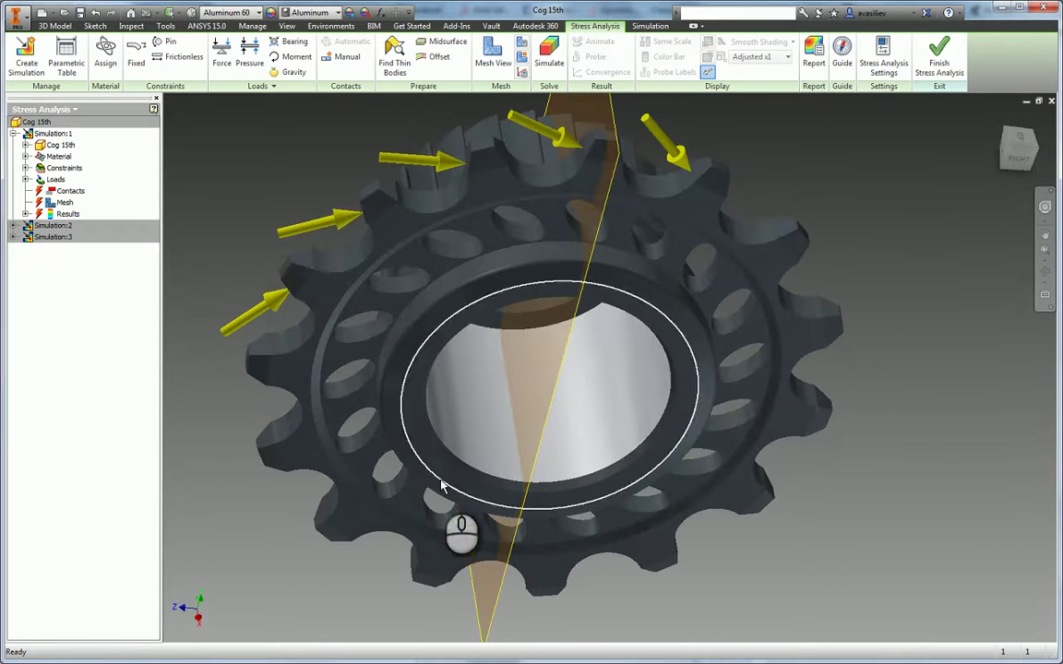
pyautogui.click(25, 180)
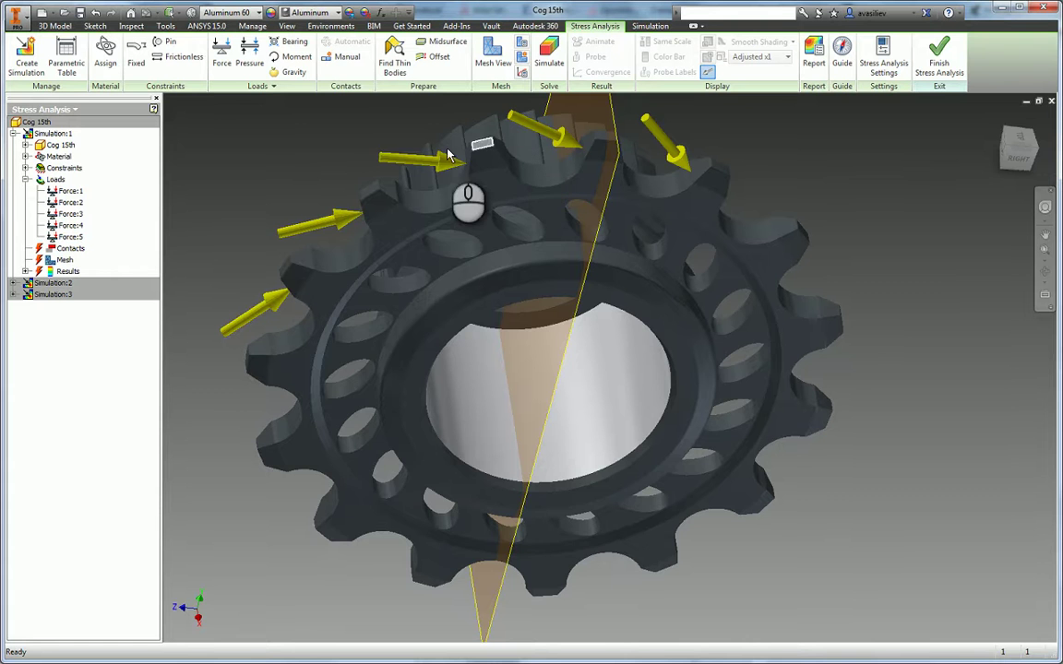
pyautogui.keyDown('shift'); pyautogui.moveTo(527, 273); pyautogui.dragTo(436, 296, button='middle'); pyautogui.keyUp('shift')
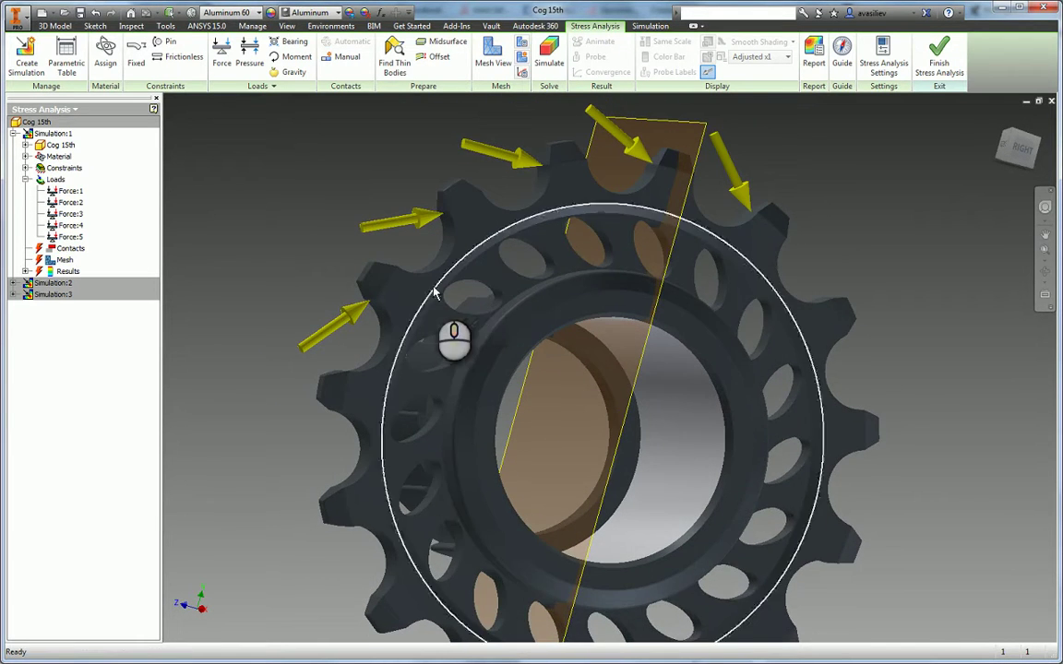
pyautogui.rightClick(79, 195)
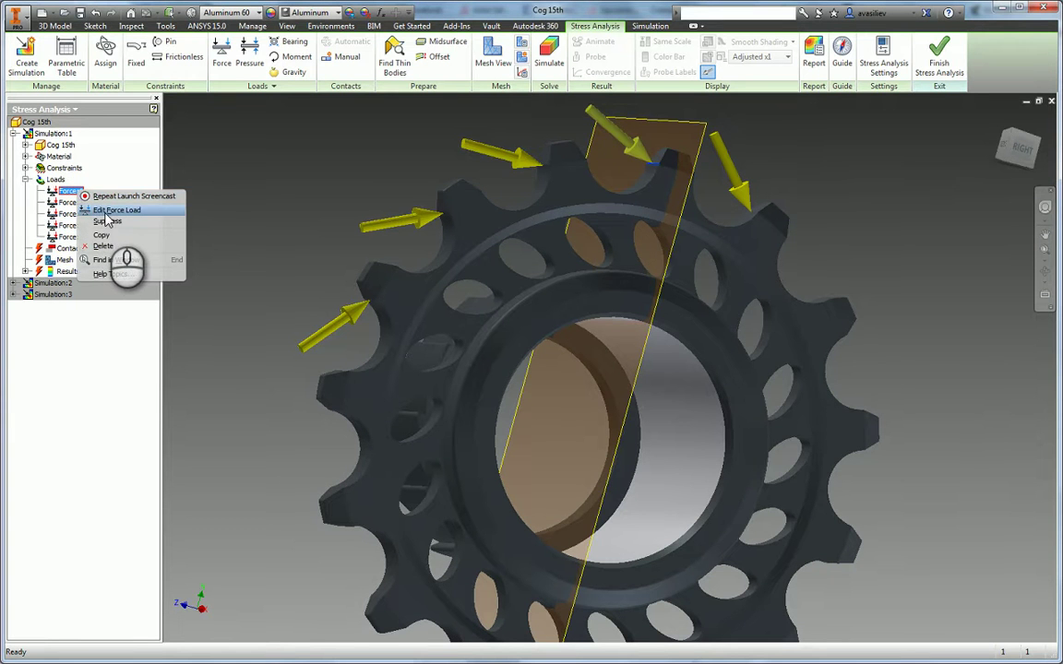
pyautogui.click(111, 211)
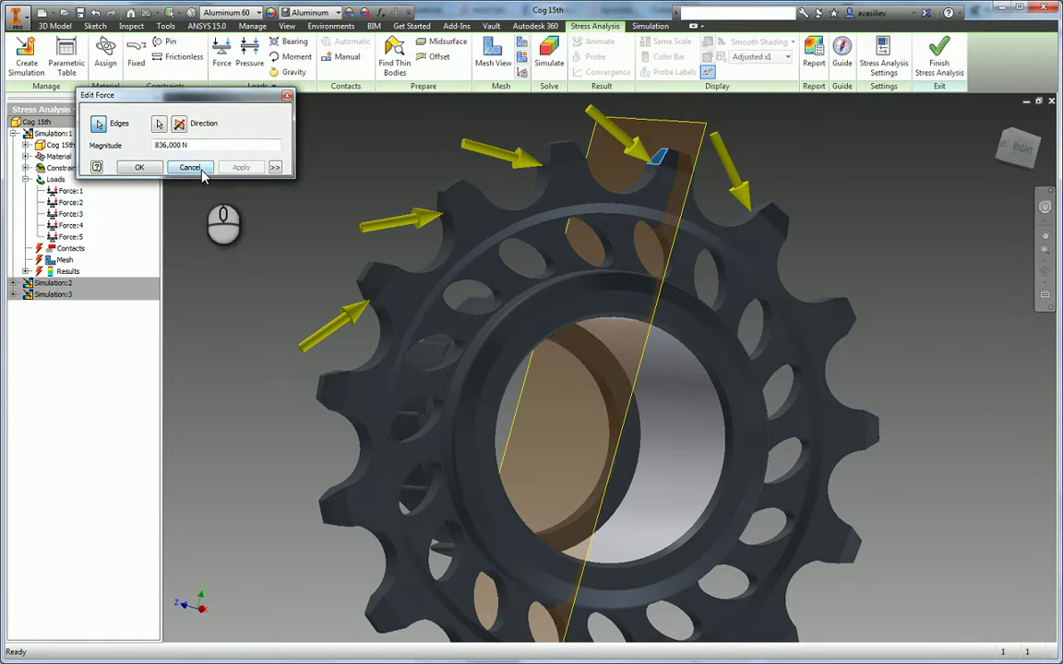
pyautogui.click(201, 171)
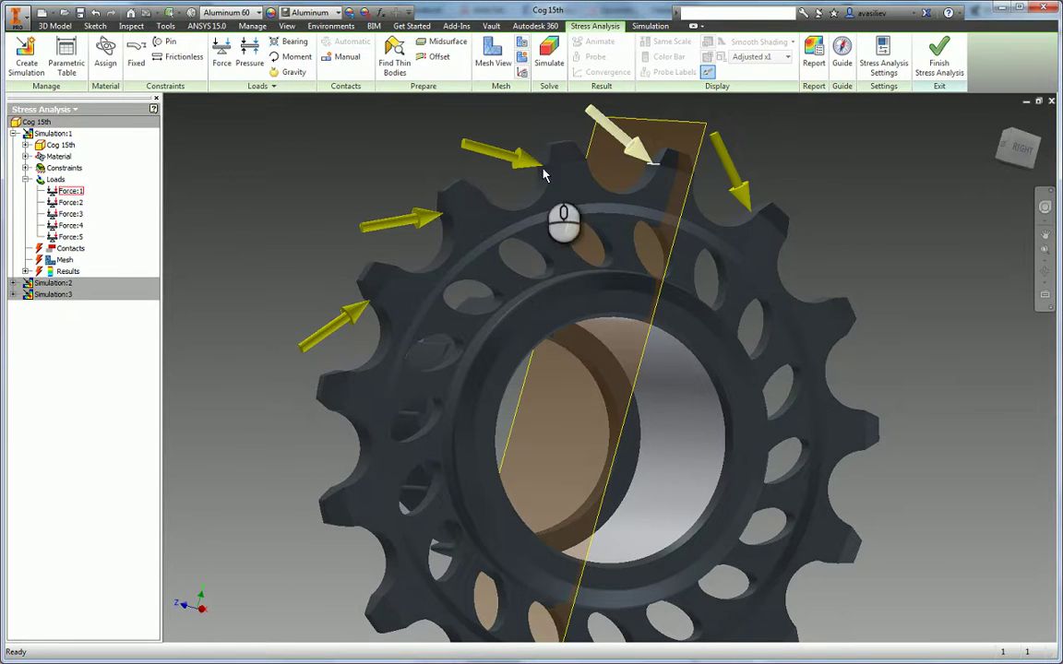
# Examine the tooth edge to which Force:1 is applied.
pyautogui.scroll(-5, 683, 180)
pyautogui.scroll(3, 209, 173)
pyautogui.scroll(-3, 209, 174)
pyautogui.click(70, 192)
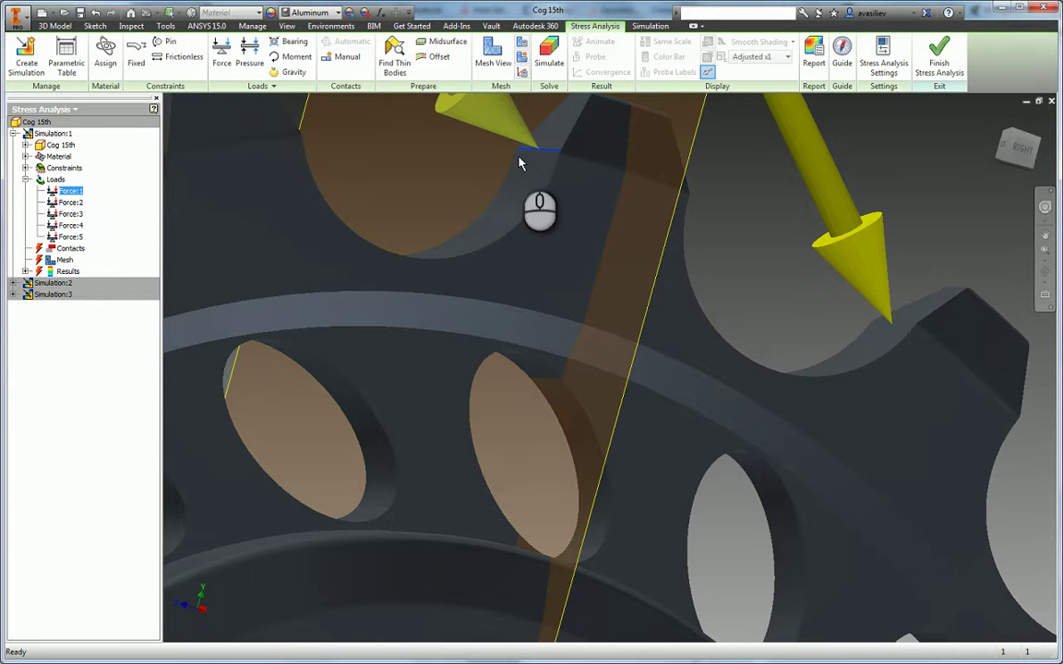
pyautogui.scroll(-2, 556, 158)
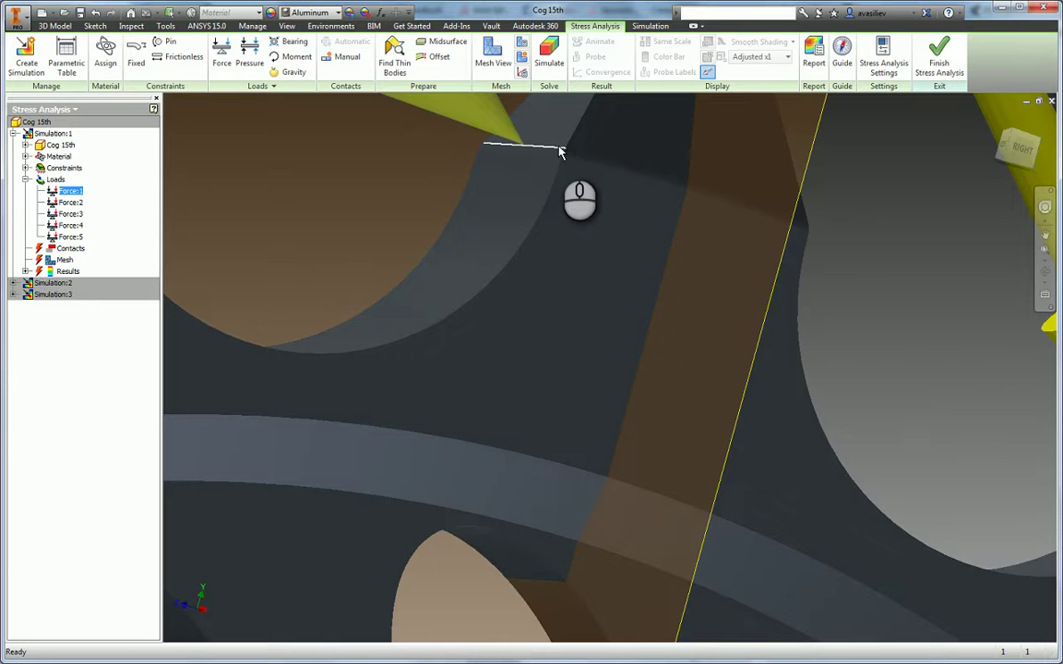
pyautogui.click(558, 152)
pyautogui.scroll(3, 315, 209)
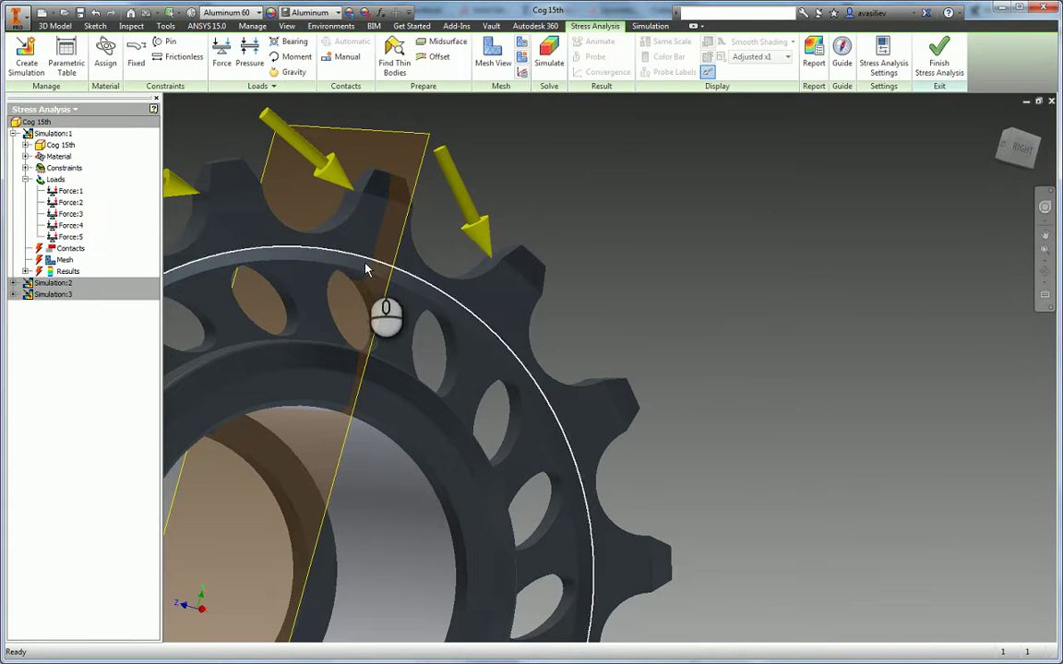
# Review the constraints of Simulation:1, comparing the faces used by Pin Constraint:1 and Fixed Constraint:1.
pyautogui.click(26, 168)
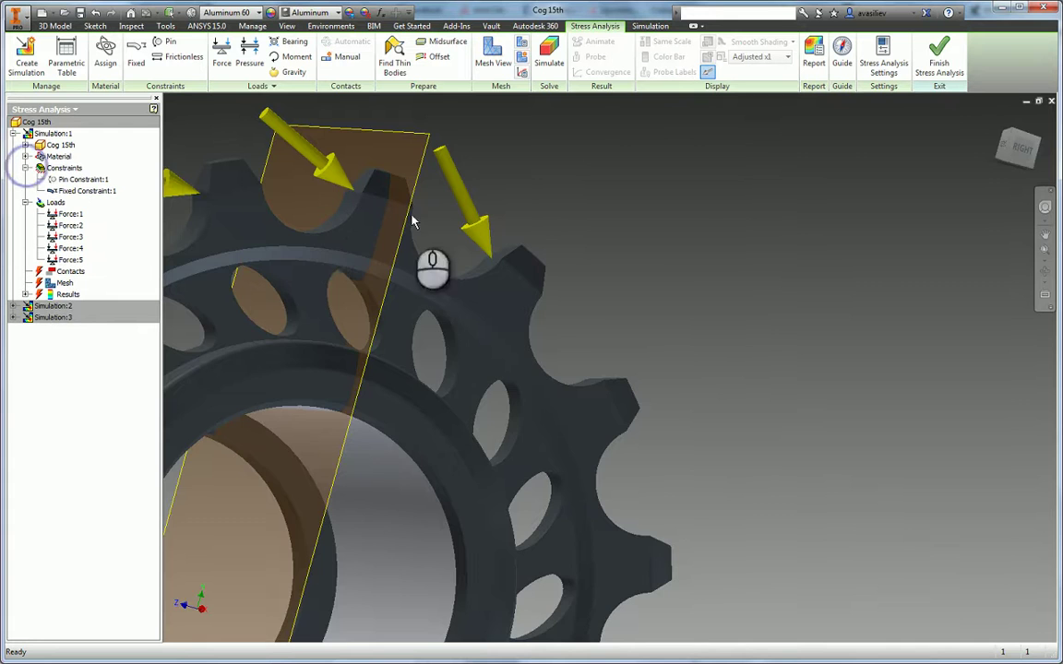
pyautogui.scroll(5, 749, 204)
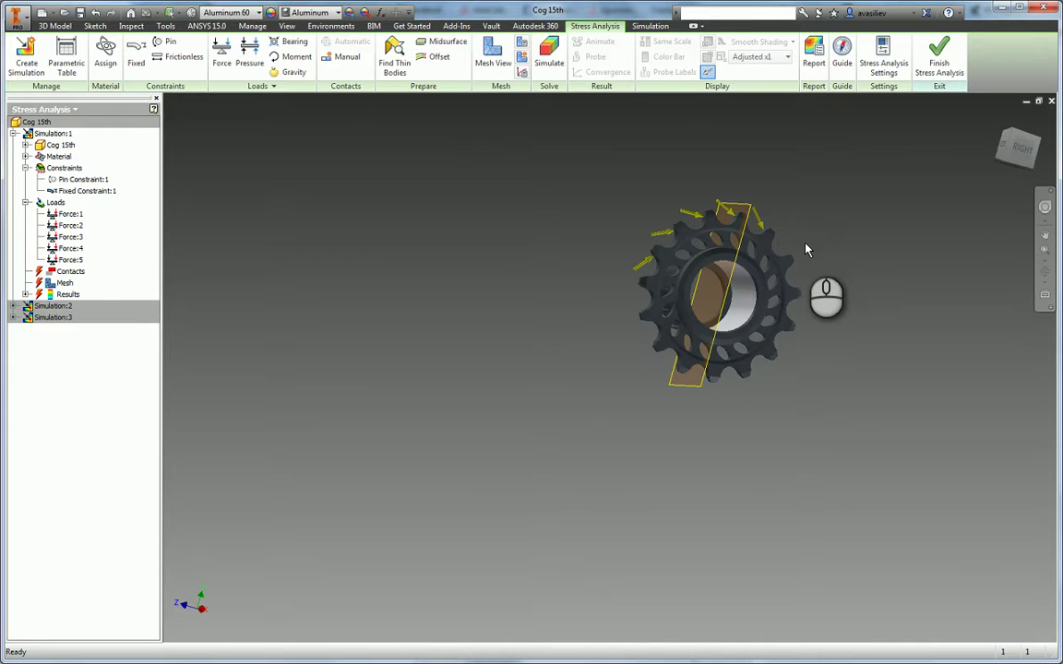
pyautogui.scroll(-3, 799, 251)
pyautogui.click(69, 181)
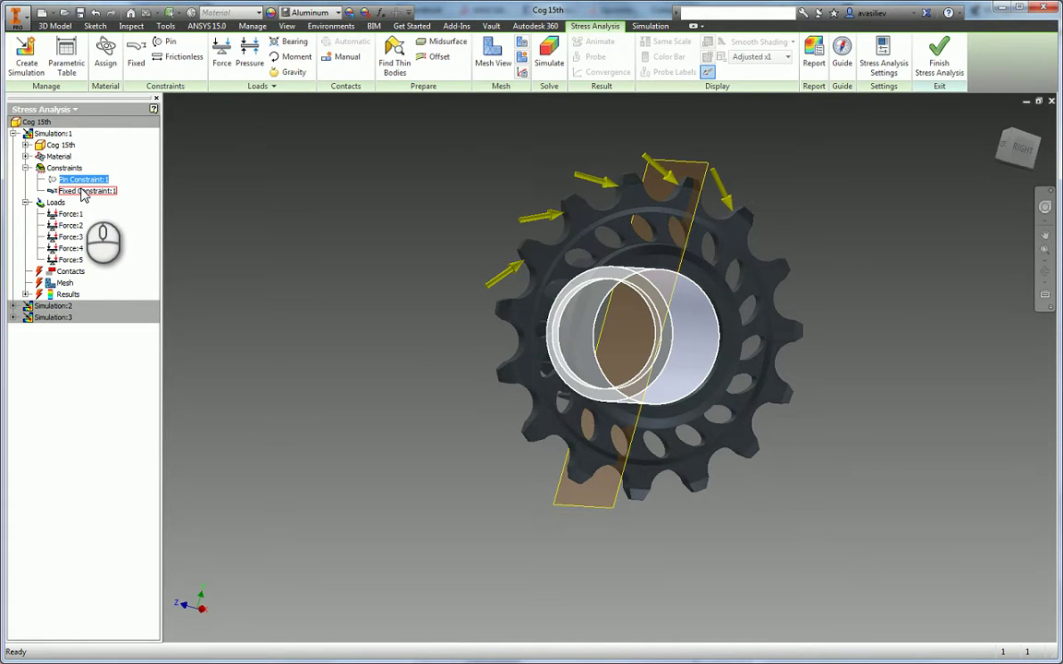
pyautogui.click(83, 191)
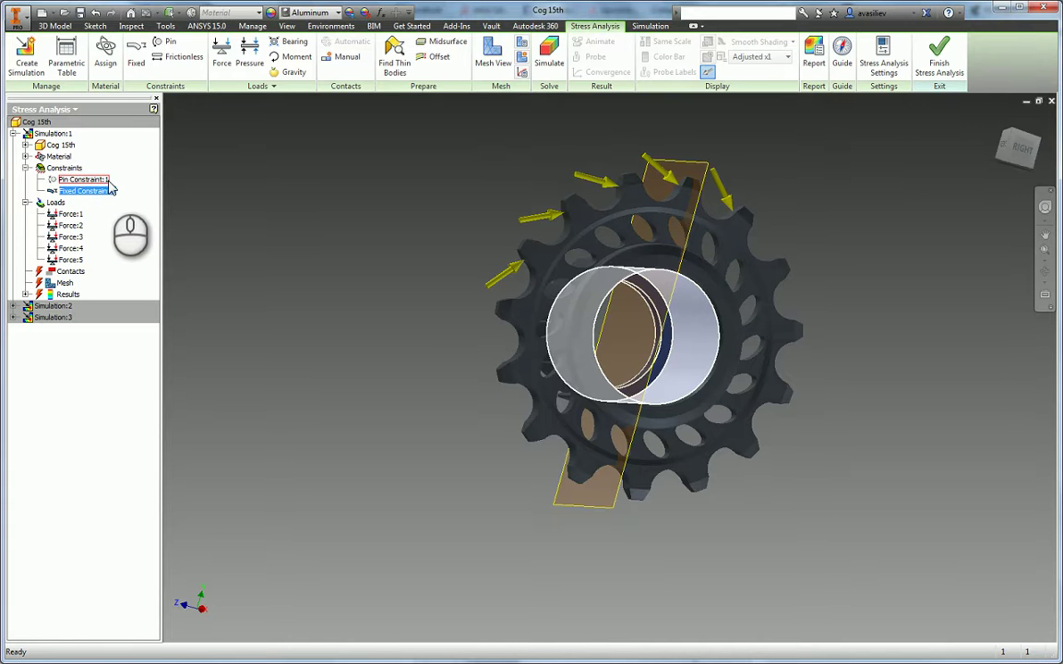
pyautogui.click(96, 181)
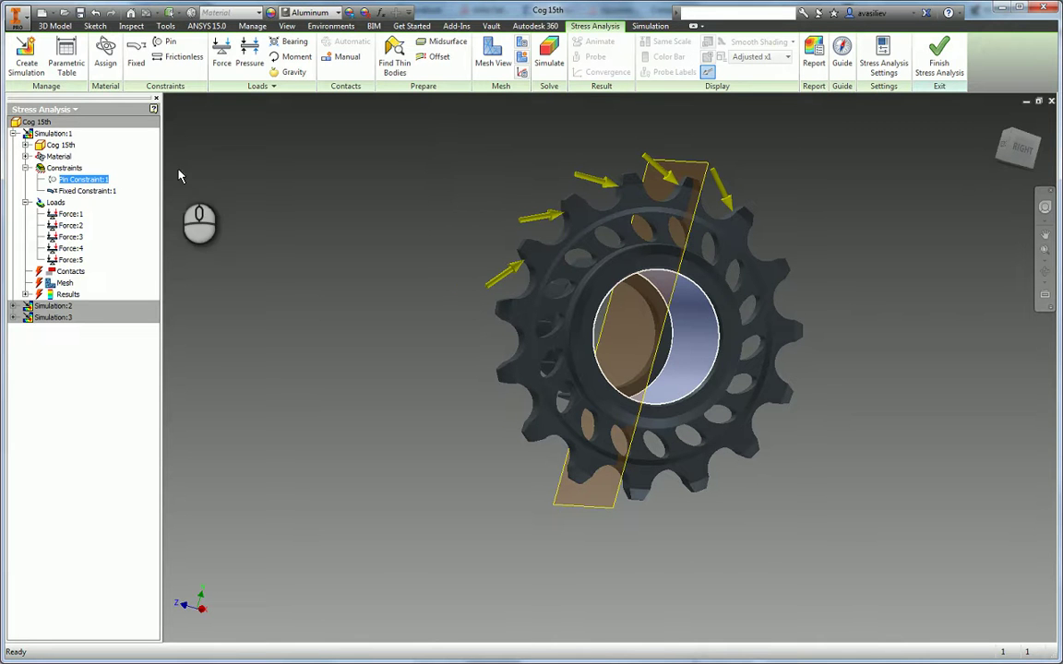
pyautogui.click(104, 191)
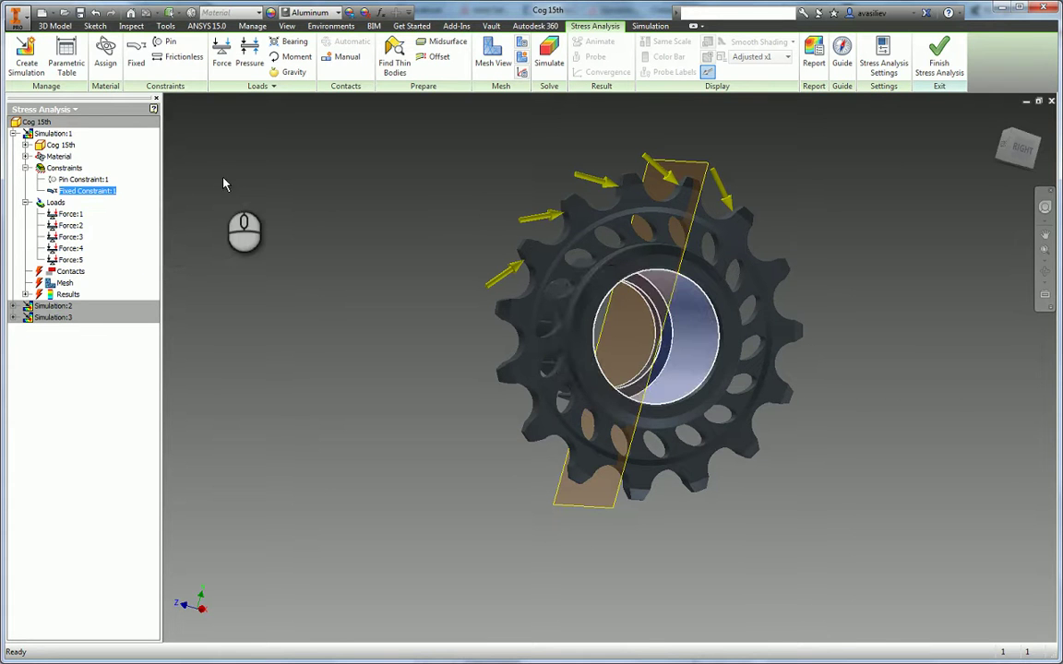
# Run Simulation:1 with the smart set of configurations, keeping the progress dialog clear of the cog.
pyautogui.click(549, 56)
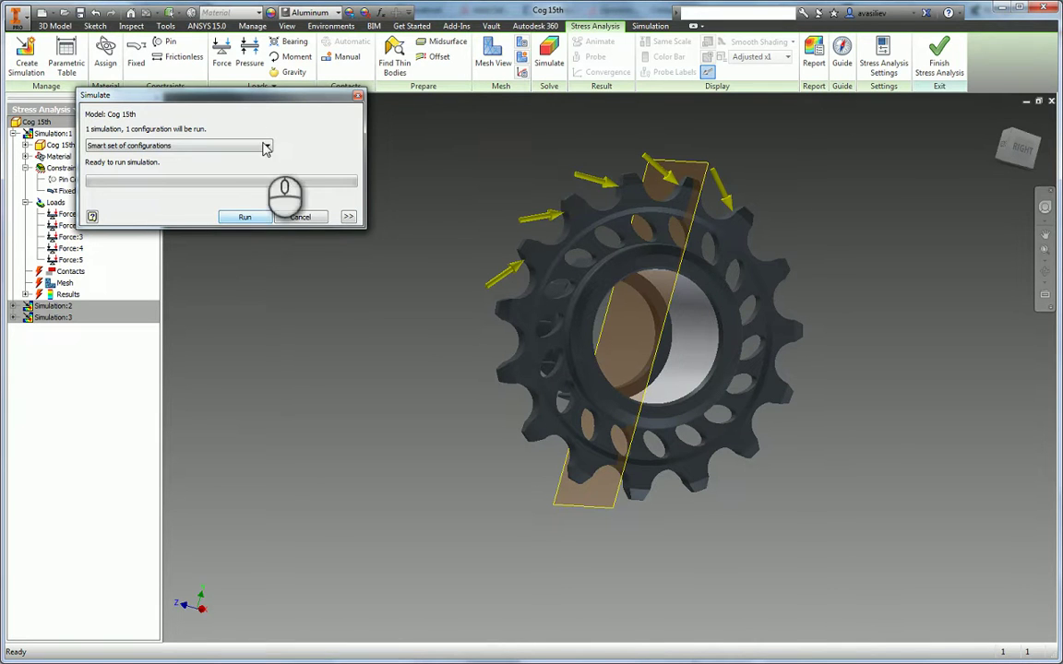
pyautogui.click(248, 217)
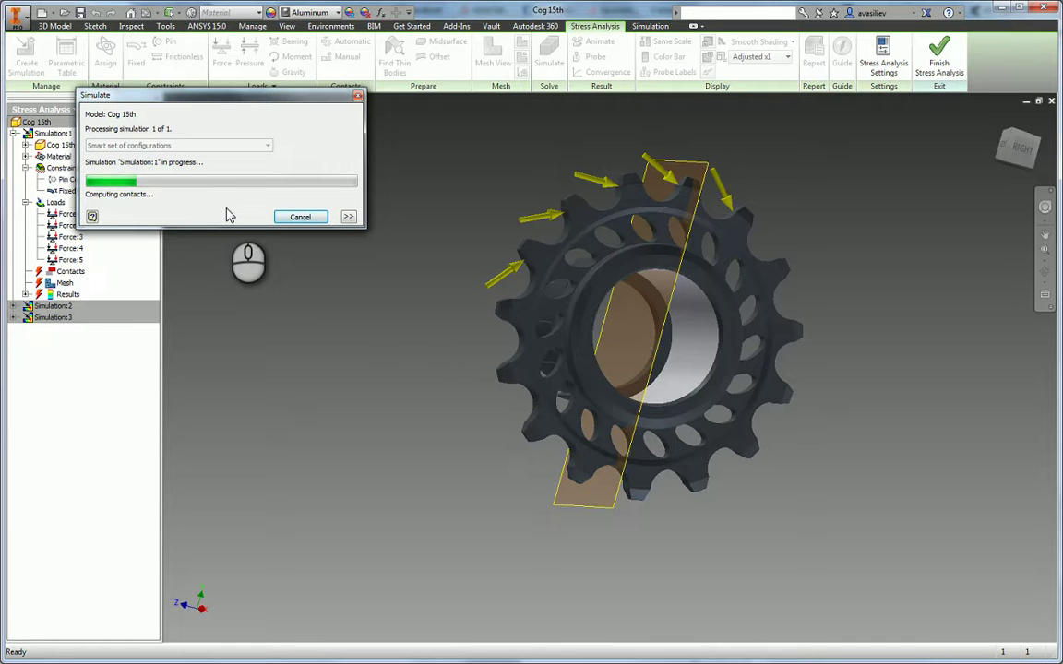
pyautogui.moveTo(247, 97); pyautogui.dragTo(255, 94)
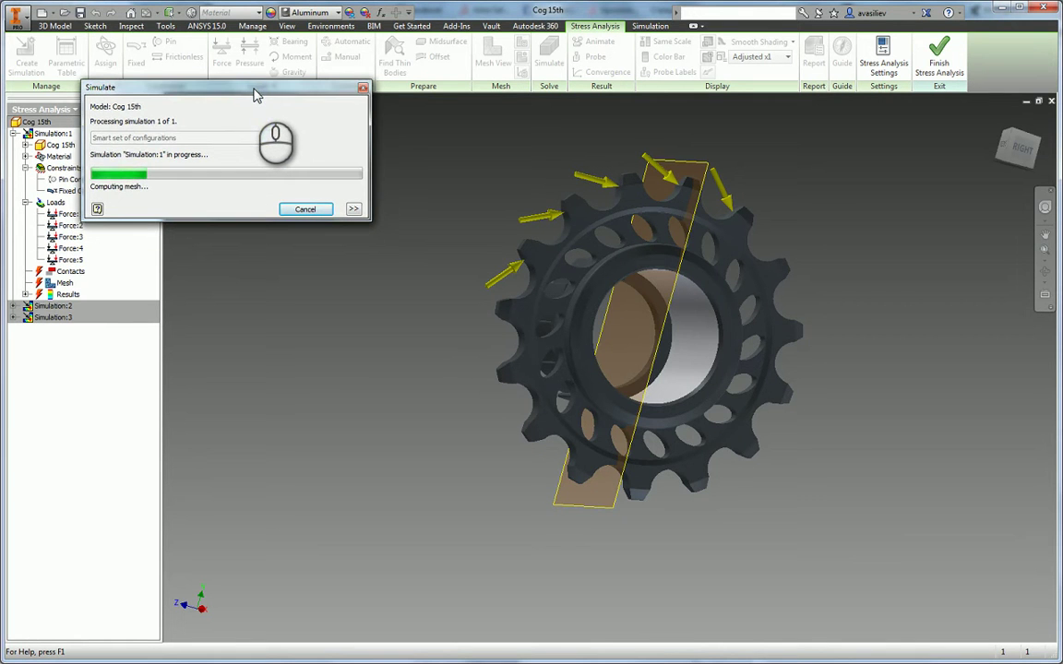
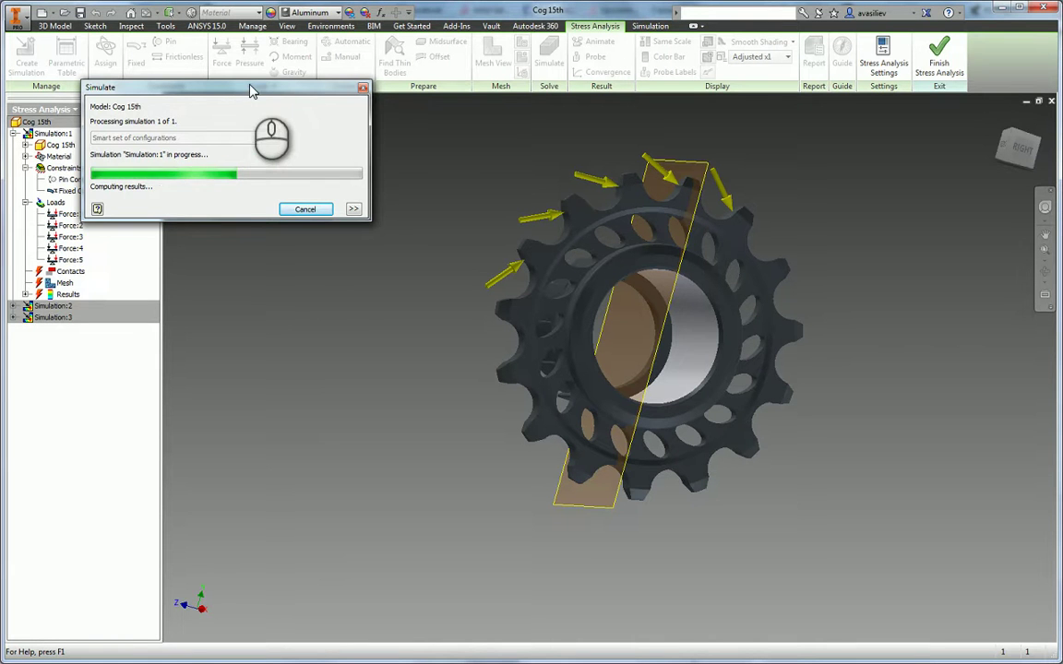
pyautogui.moveTo(254, 91); pyautogui.dragTo(244, 227)
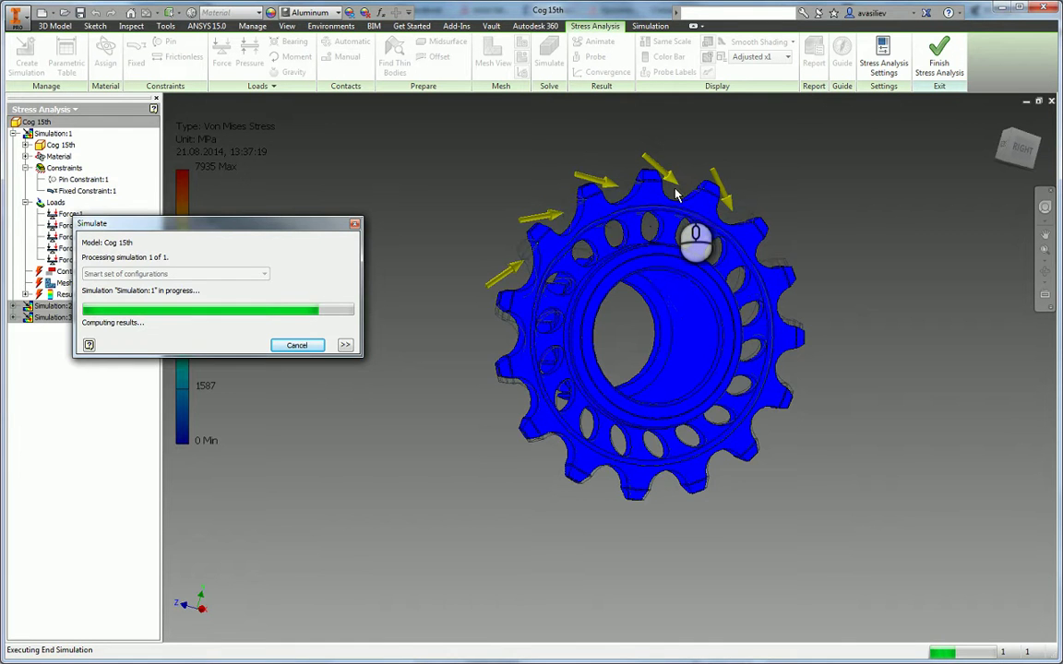
# Examine the Von Mises stress concentrations at the loaded edges of the cog's upper teeth.
pyautogui.scroll(5, 688, 196)
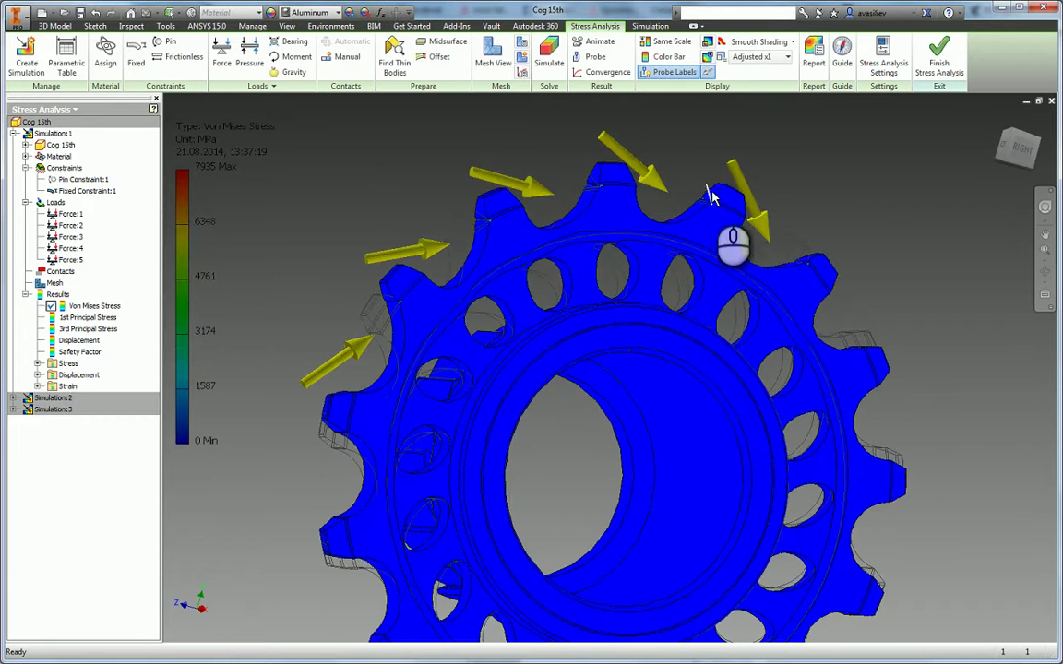
pyautogui.keyDown('shift'); pyautogui.moveTo(724, 197); pyautogui.dragTo(701, 213, button='middle'); pyautogui.keyUp('shift')
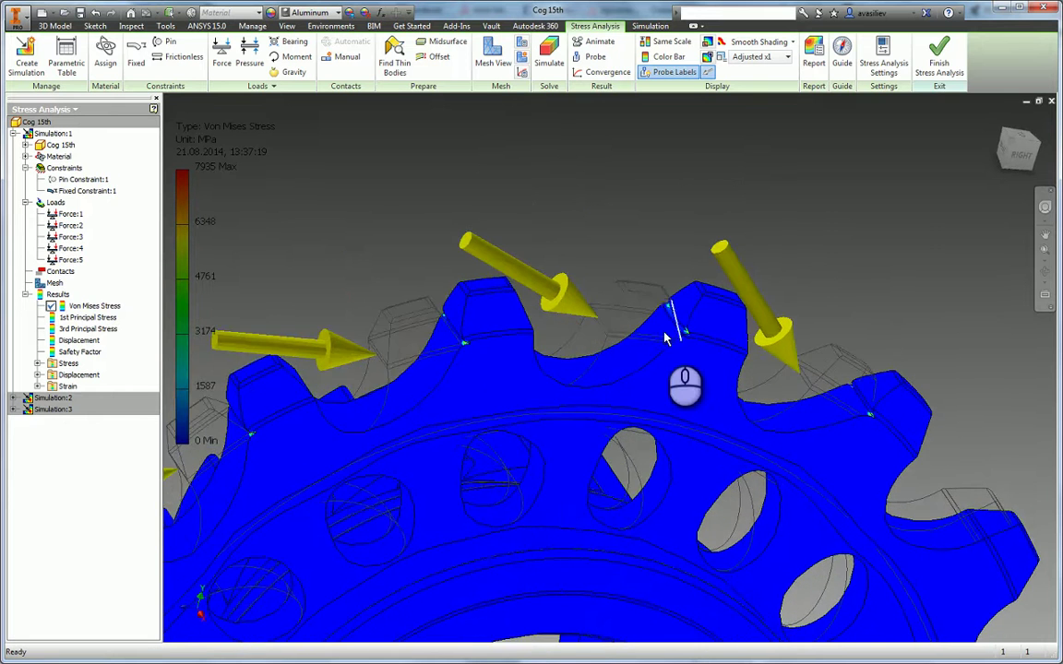
pyautogui.scroll(4, 680, 339)
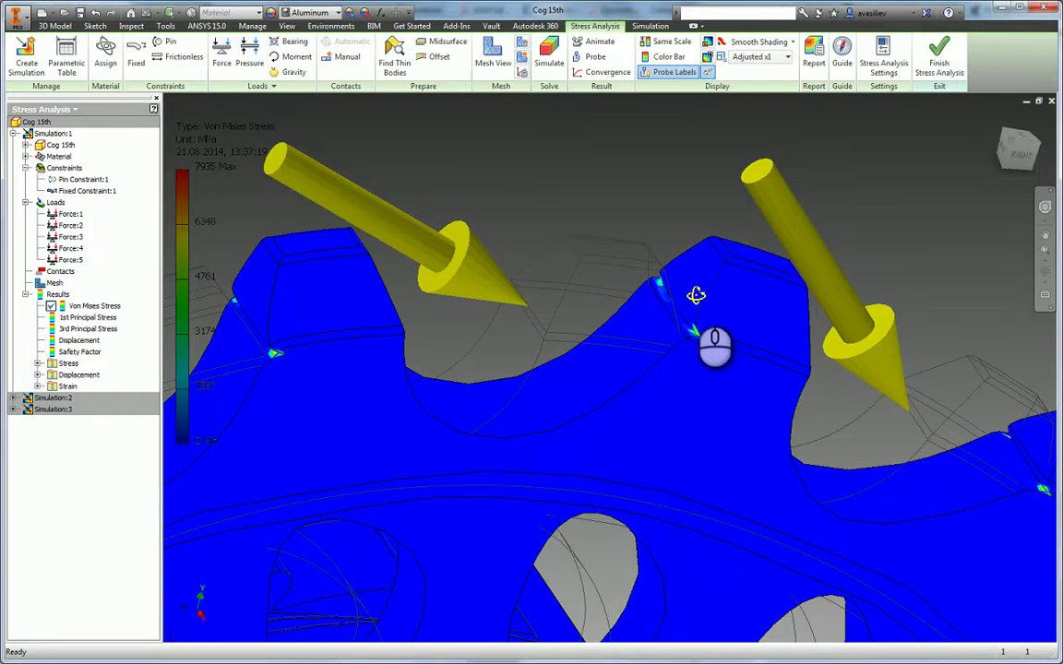
pyautogui.keyDown('shift'); pyautogui.moveTo(695, 294); pyautogui.dragTo(692, 286, button='middle'); pyautogui.keyUp('shift')
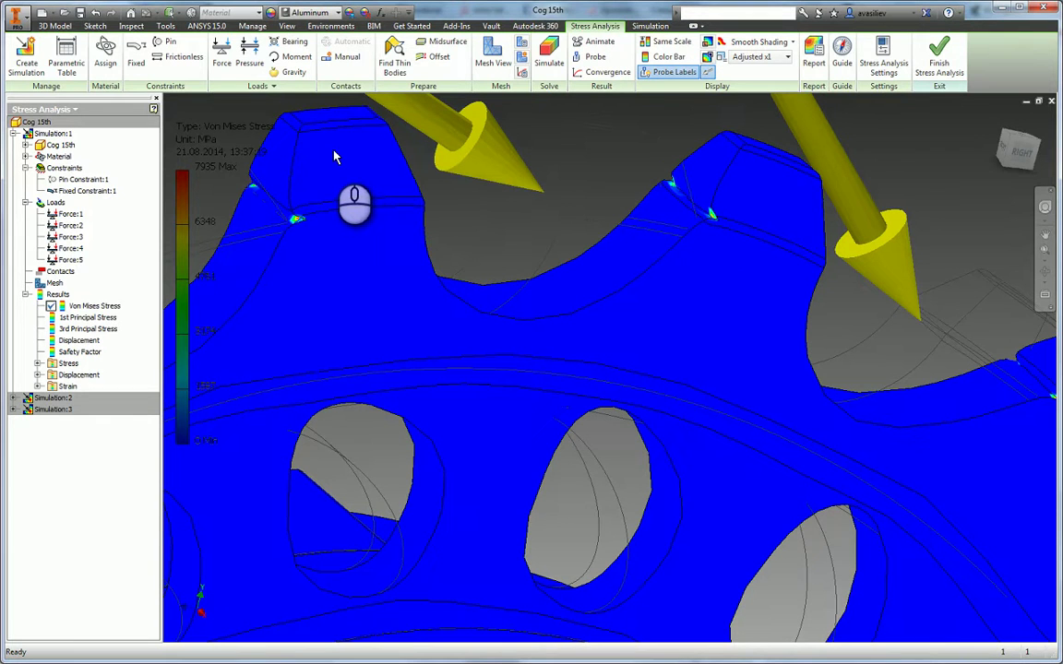
pyautogui.click(293, 219)
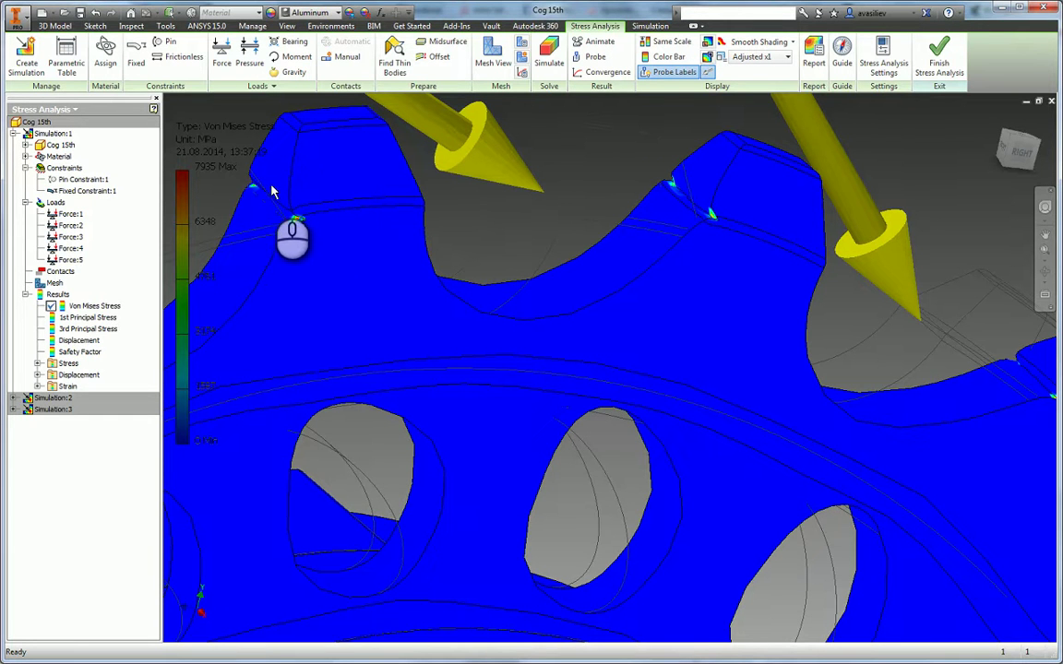
# Show the mesh over the Von Mises results and inspect the elements around the loaded tooth edges.
pyautogui.rightClick(56, 283)
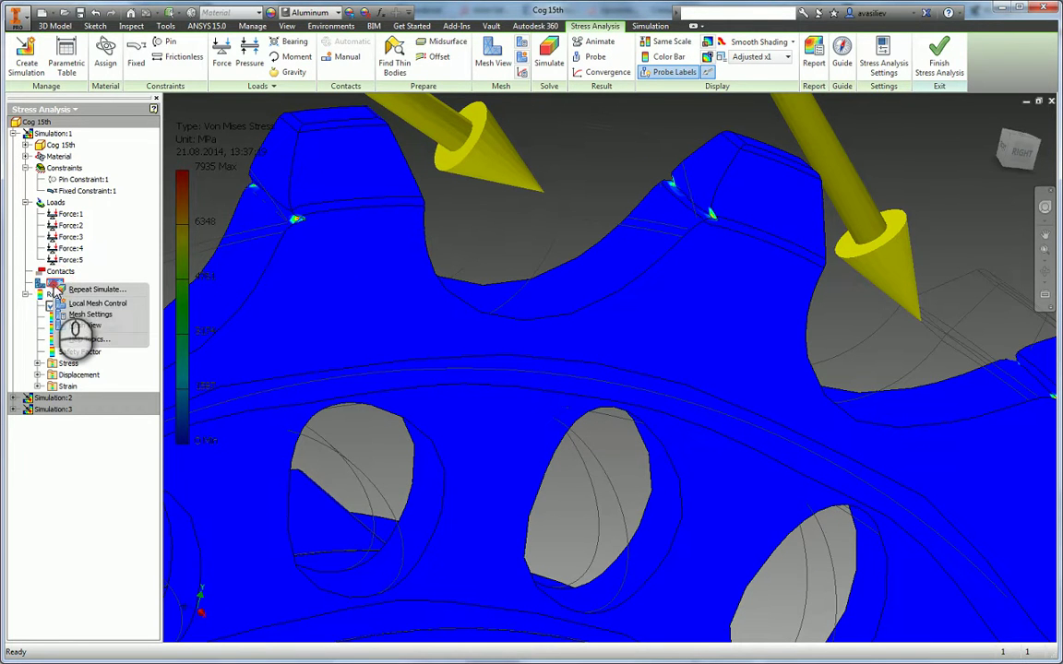
pyautogui.click(85, 325)
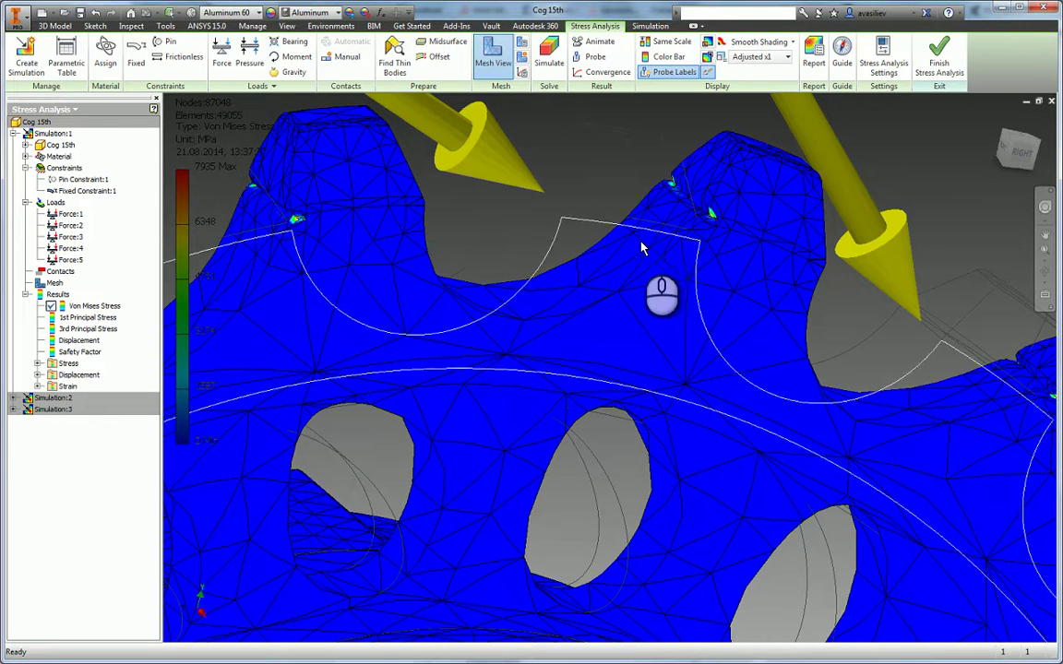
pyautogui.scroll(-5, 710, 231)
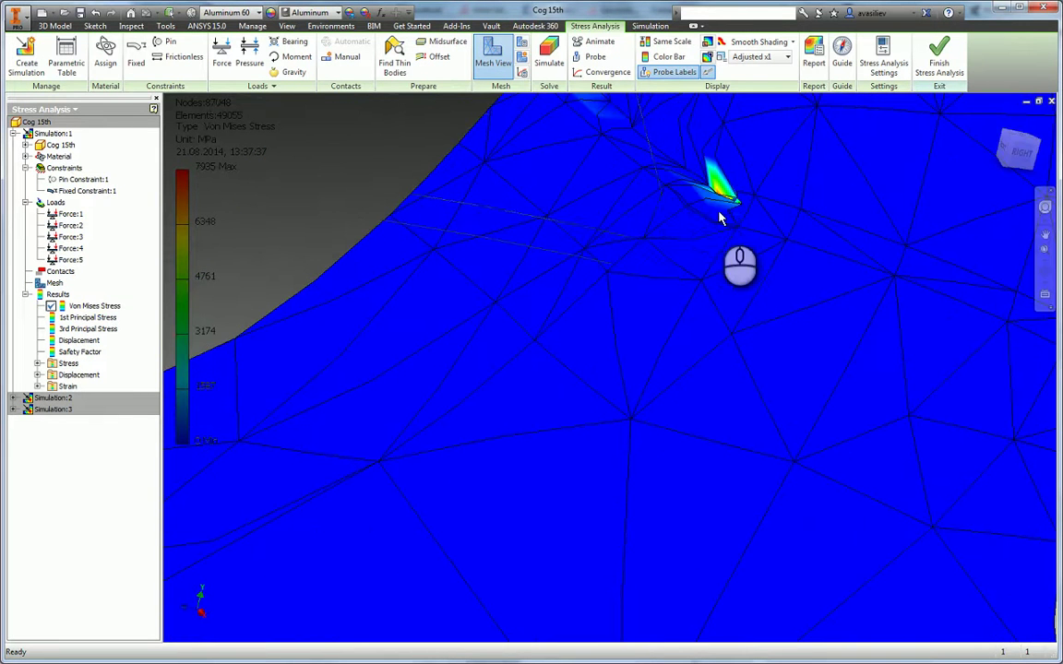
pyautogui.scroll(4, 655, 147)
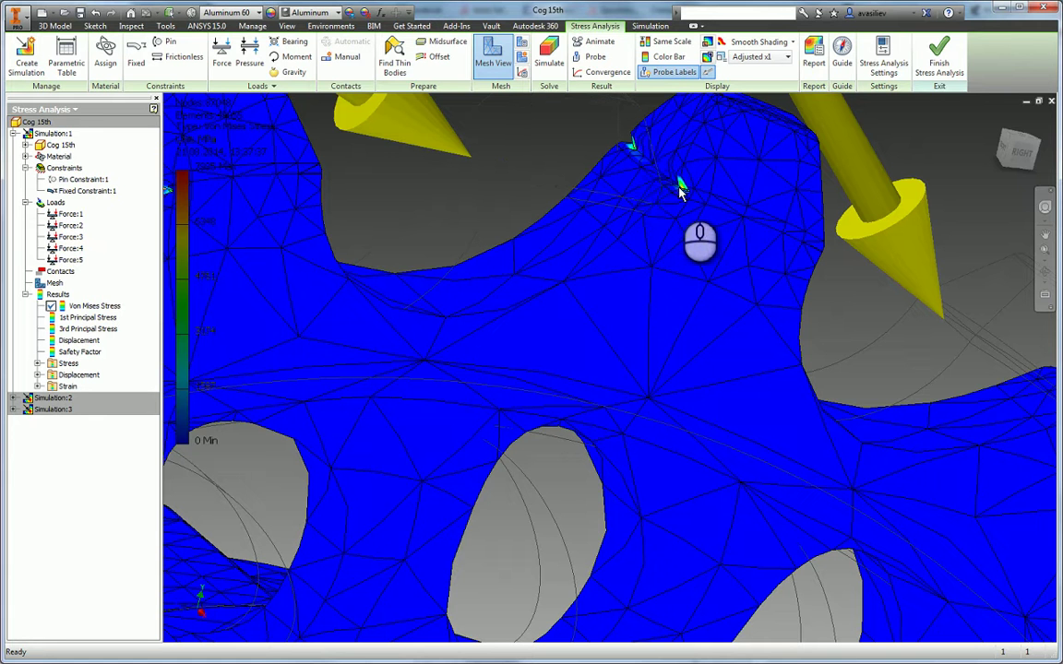
pyautogui.scroll(2, 680, 189)
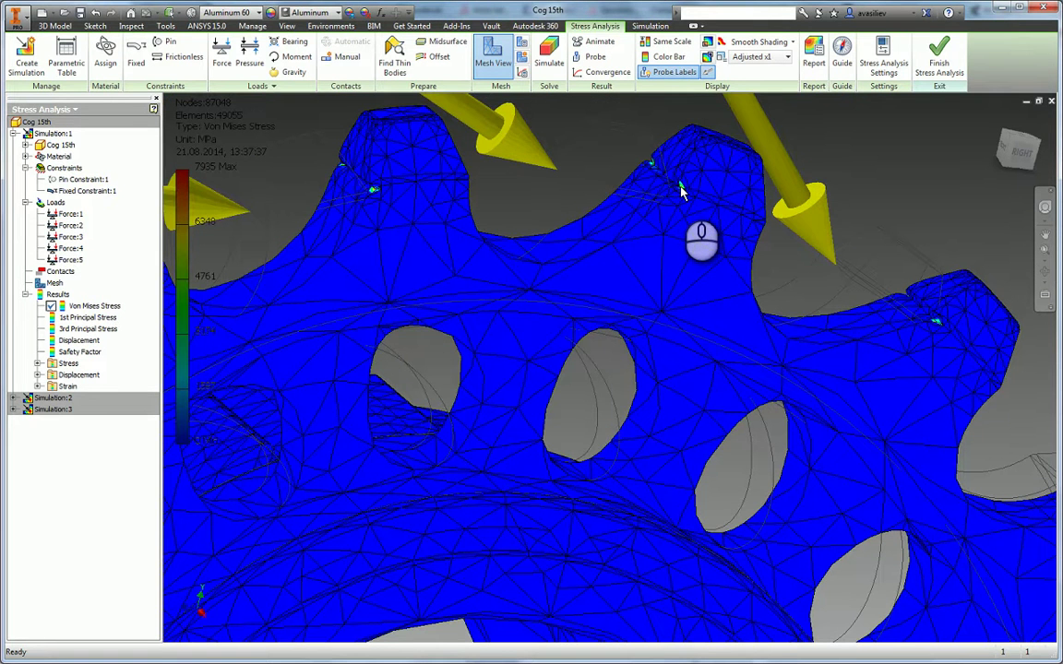
pyautogui.scroll(3, 276, 194)
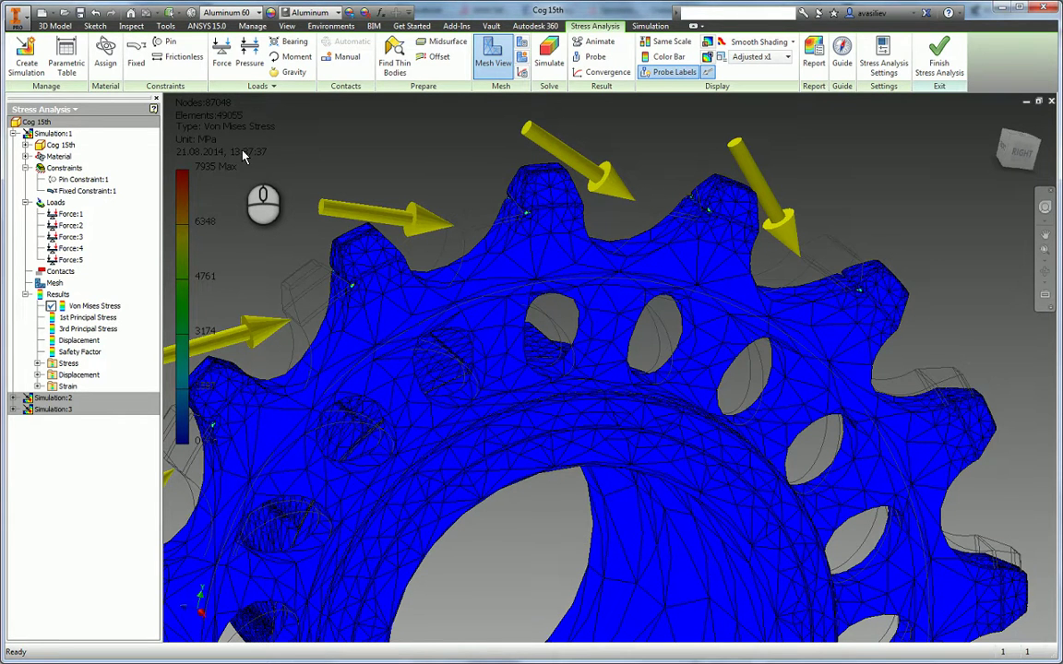
# Check the material assigned in Simulation:1 and set the stress color bar's maximum to 200 MPa.
pyautogui.click(25, 156)
pyautogui.click(70, 169)
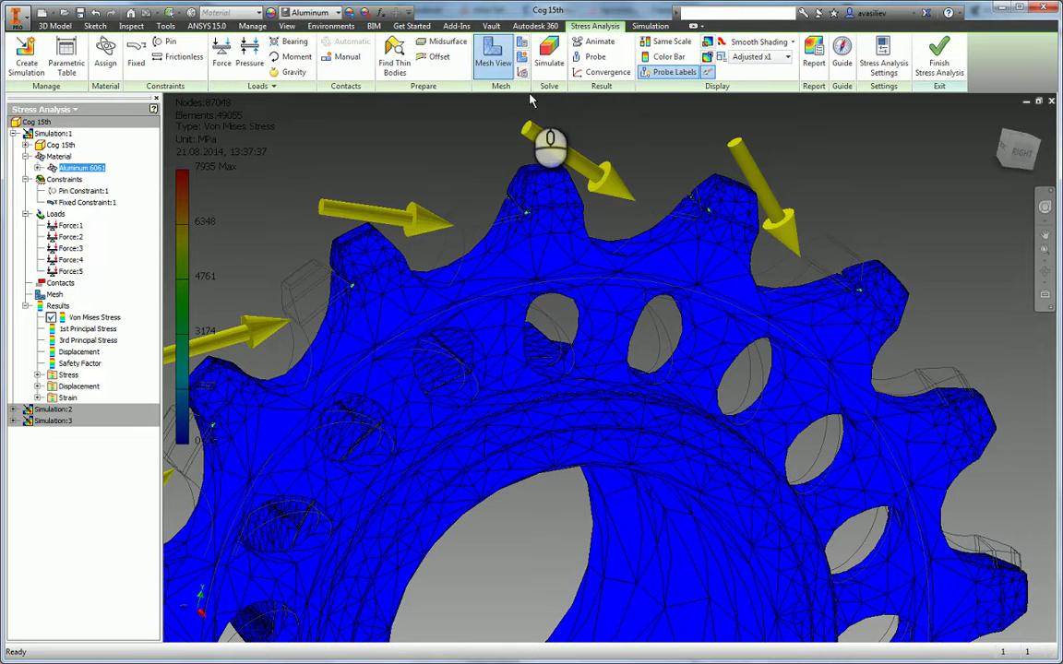
pyautogui.click(661, 59)
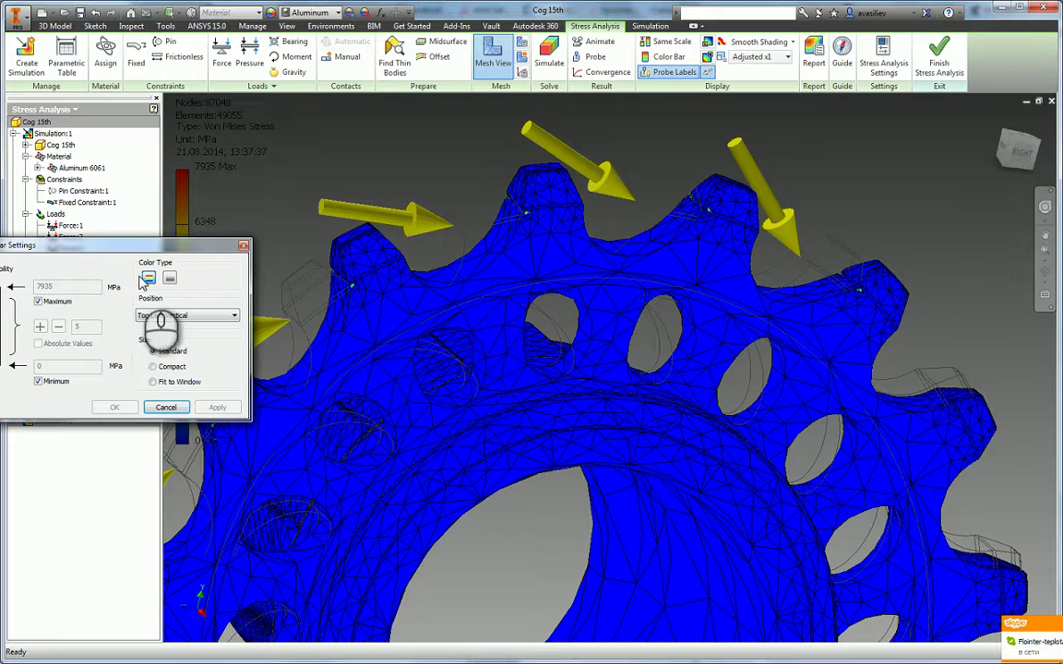
pyautogui.moveTo(129, 244); pyautogui.dragTo(312, 193)
pyautogui.click(241, 251)
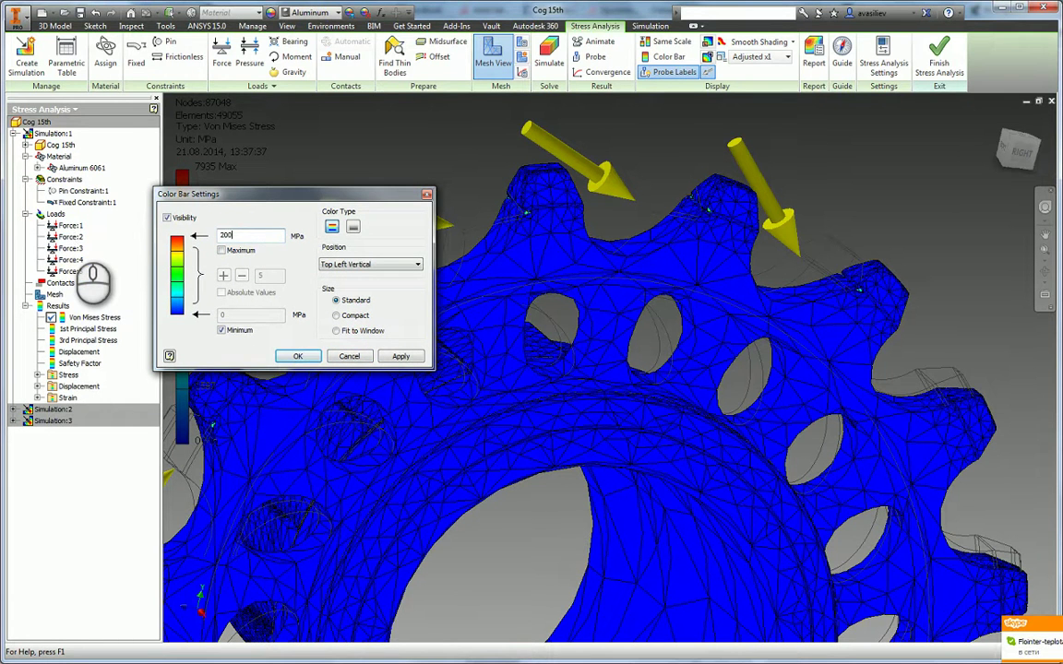
pyautogui.click(298, 356)
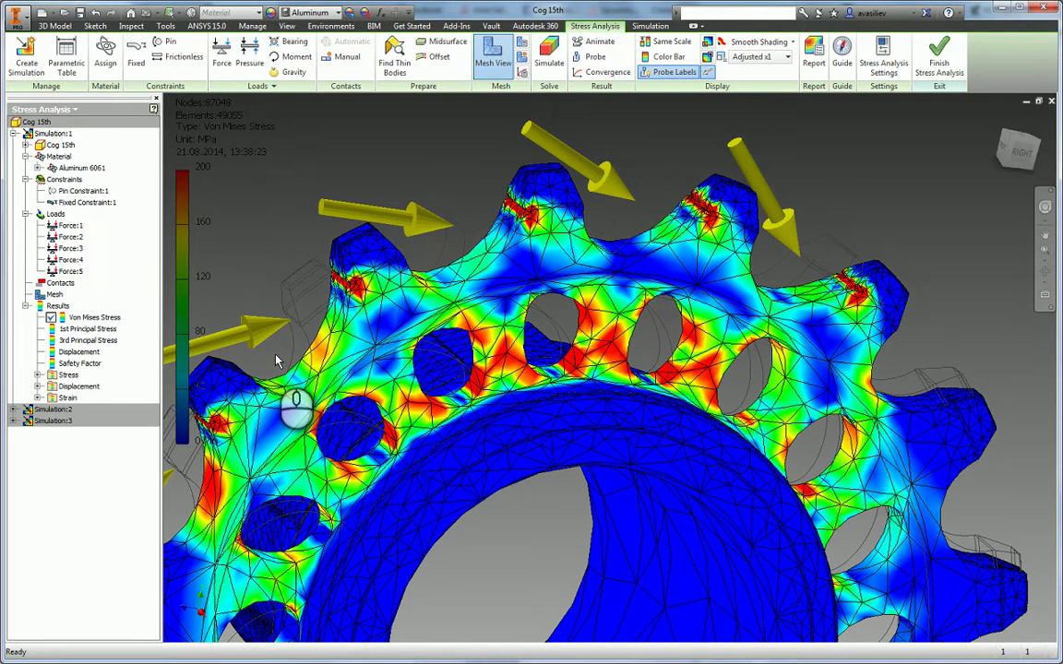
# Examine the stresses and mesh around the lightening holes, then check the mesh settings and close them without changes.
pyautogui.moveTo(469, 187); pyautogui.dragTo(589, 158, button='middle')
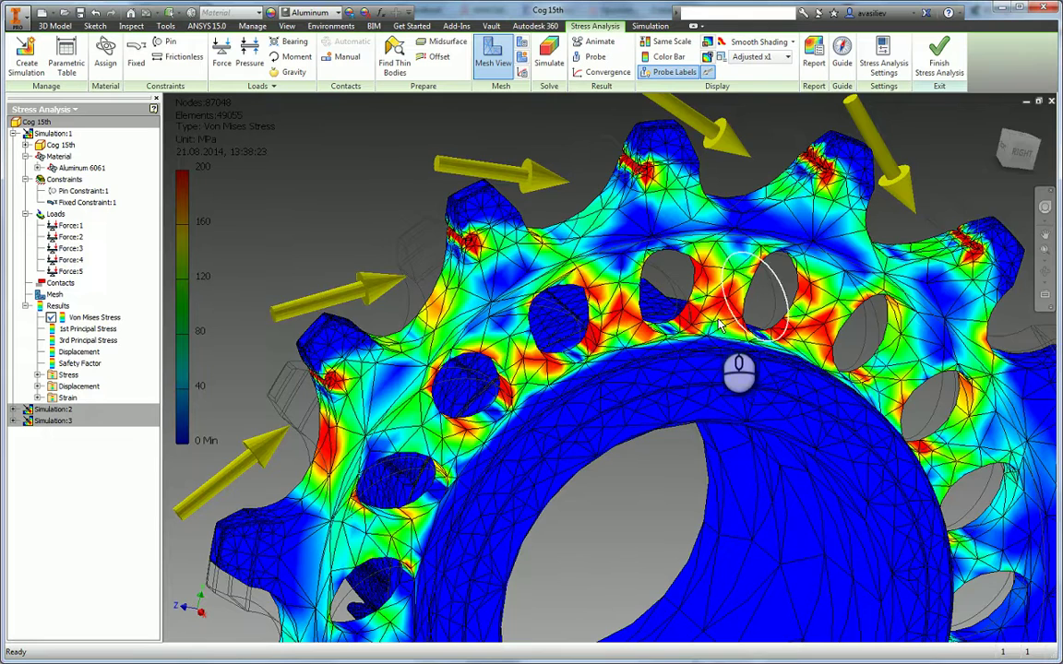
pyautogui.scroll(5, 646, 341)
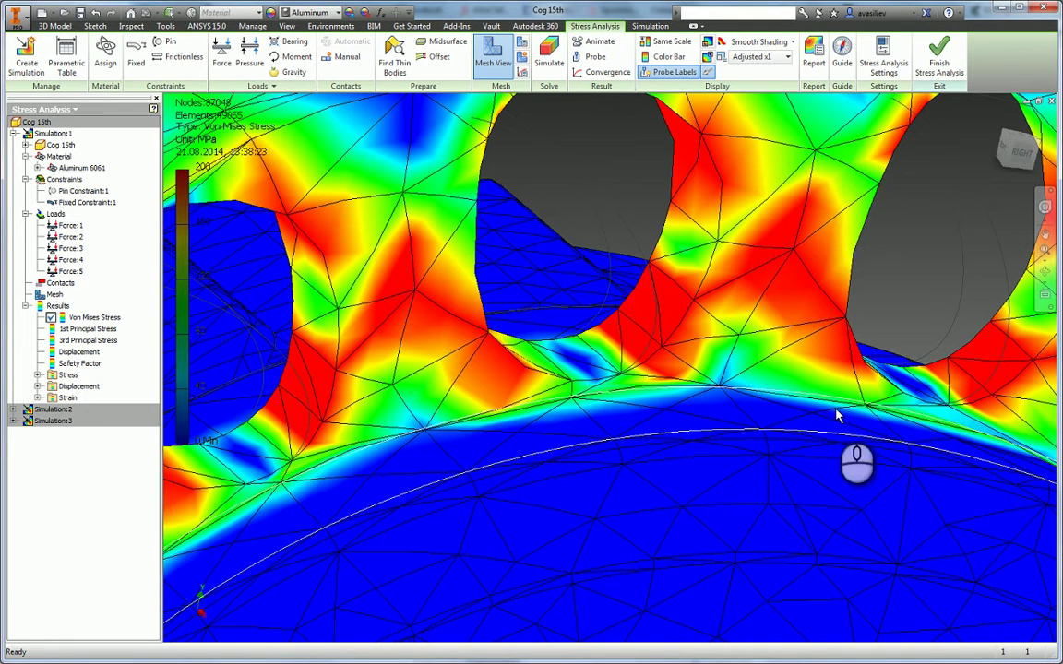
pyautogui.scroll(-1, 681, 399)
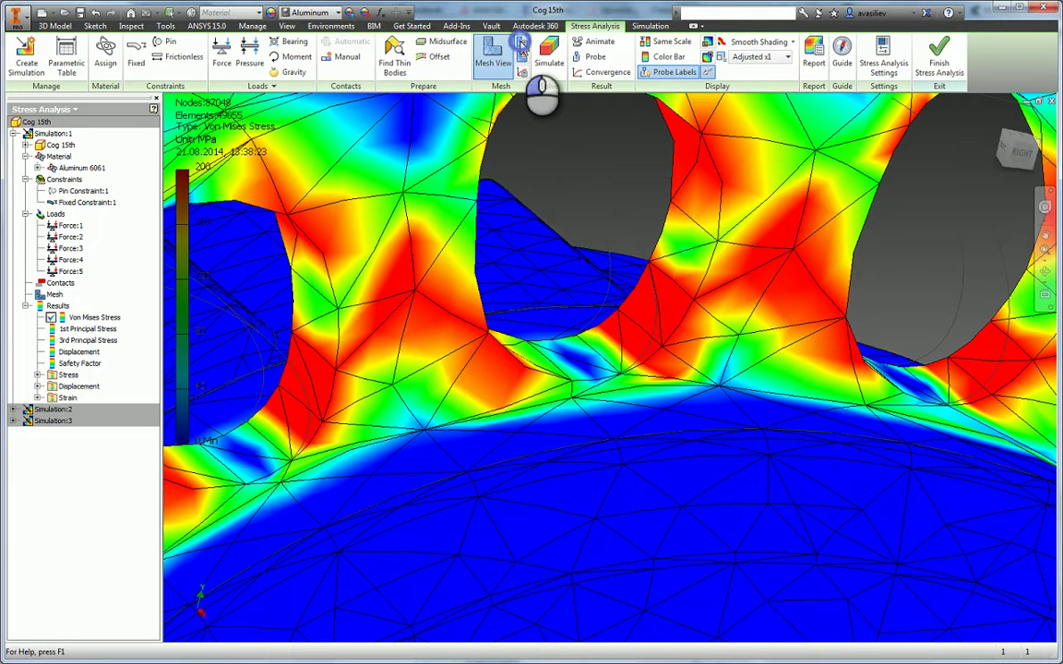
pyautogui.click(521, 46)
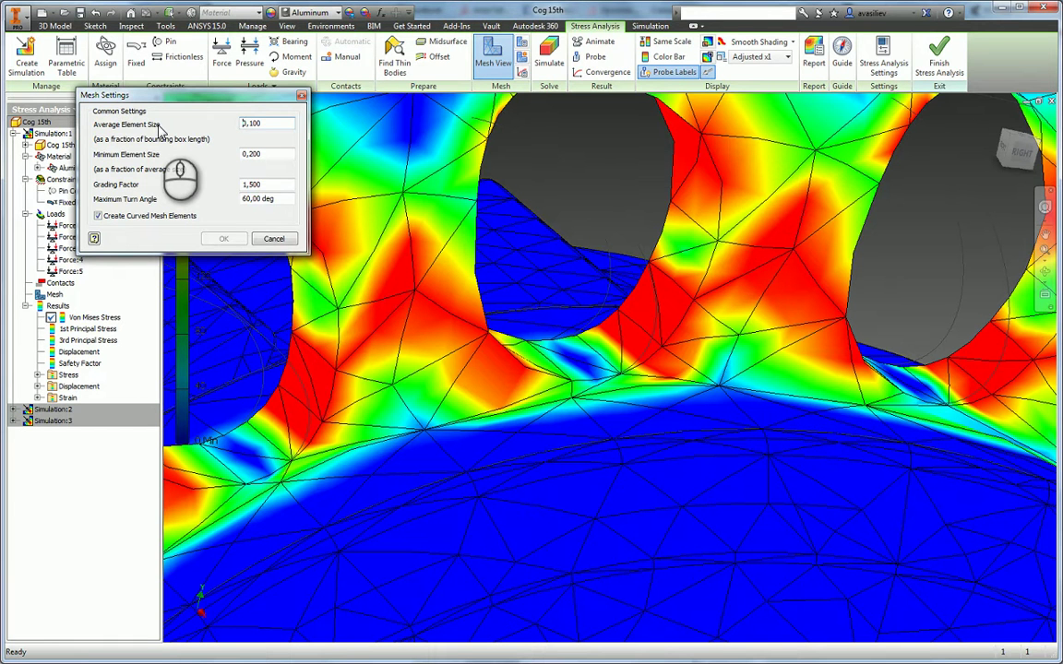
pyautogui.click(274, 238)
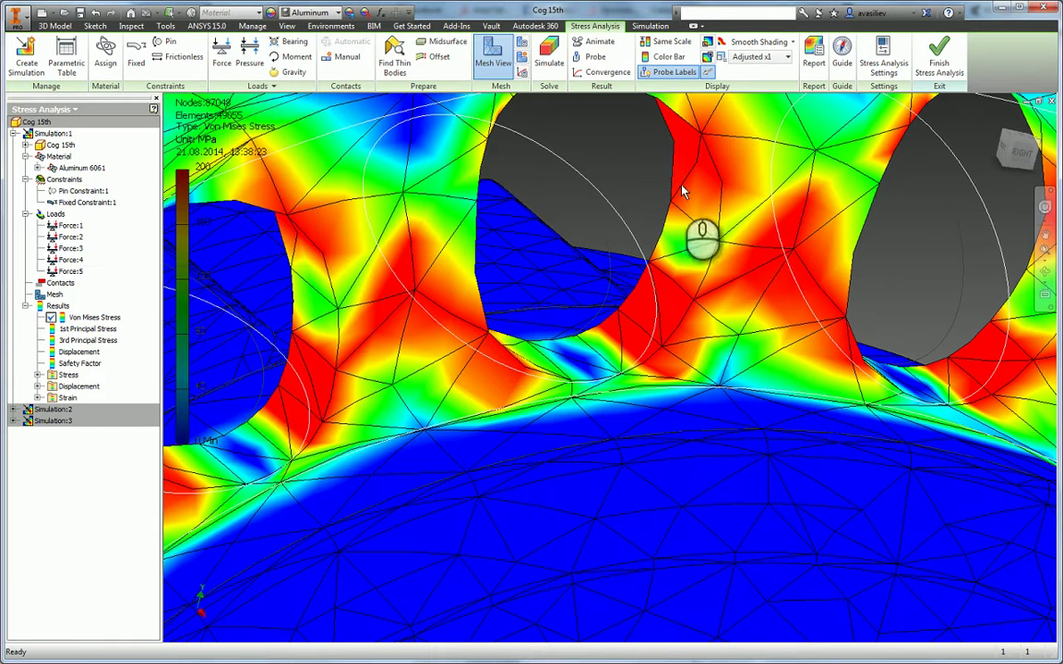
# Examine the Von Mises stress distribution over the whole cog from a rotated view.
pyautogui.scroll(3, 687, 229)
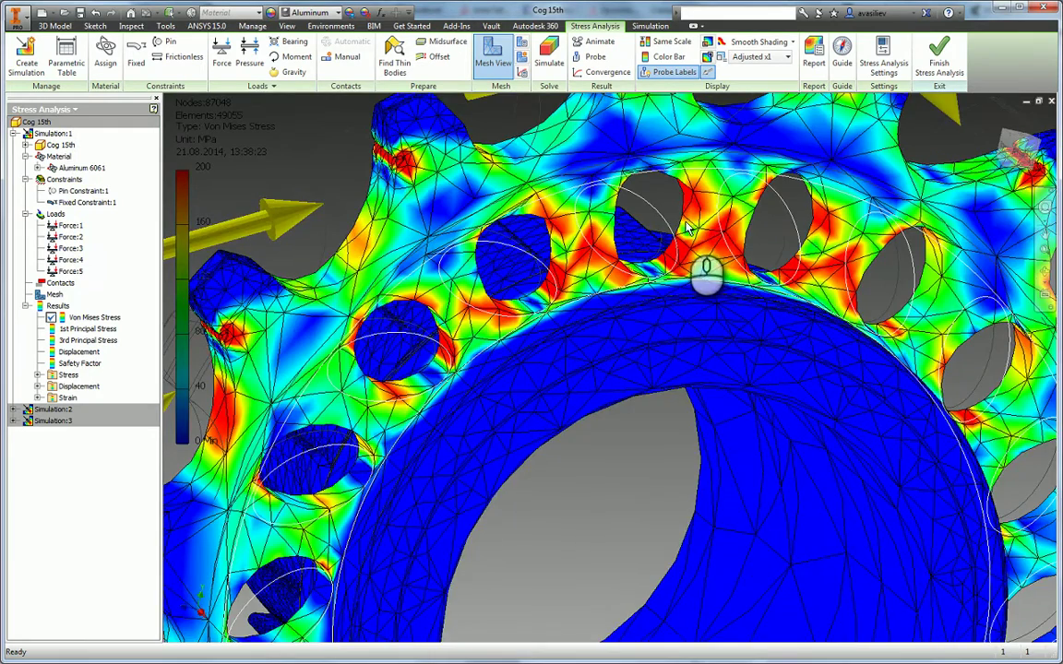
pyautogui.moveTo(688, 229)
pyautogui.mouseDown(button='middle')
pyautogui.moveTo(684, 263)
pyautogui.moveTo(673, 243)
pyautogui.mouseUp(button='middle')
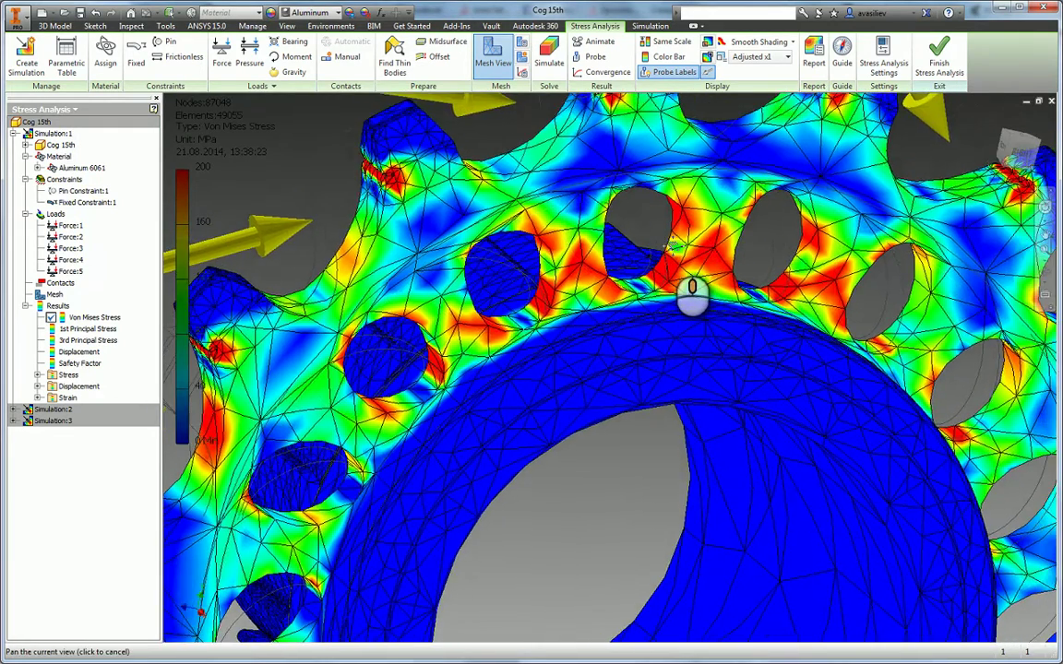
pyautogui.scroll(4, 692, 294)
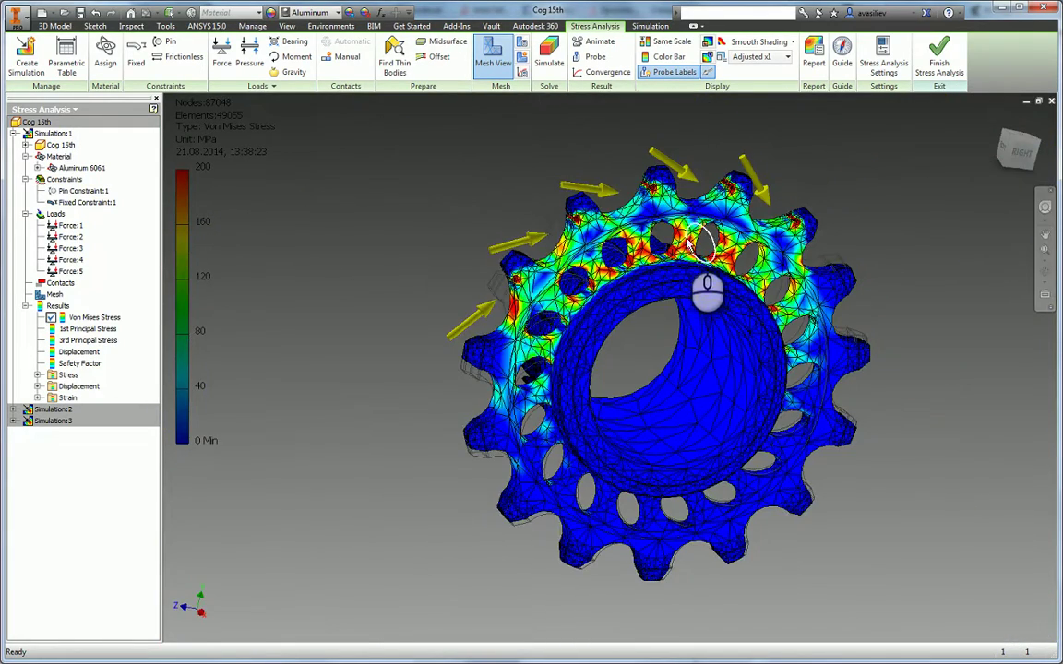
pyautogui.moveTo(707, 286)
pyautogui.keyDown('shift'); pyautogui.mouseDown(button='middle')
pyautogui.moveTo(786, 304)
pyautogui.moveTo(790, 315)
pyautogui.moveTo(764, 273)
pyautogui.moveTo(717, 268)
pyautogui.mouseUp(button='middle'); pyautogui.keyUp('shift')
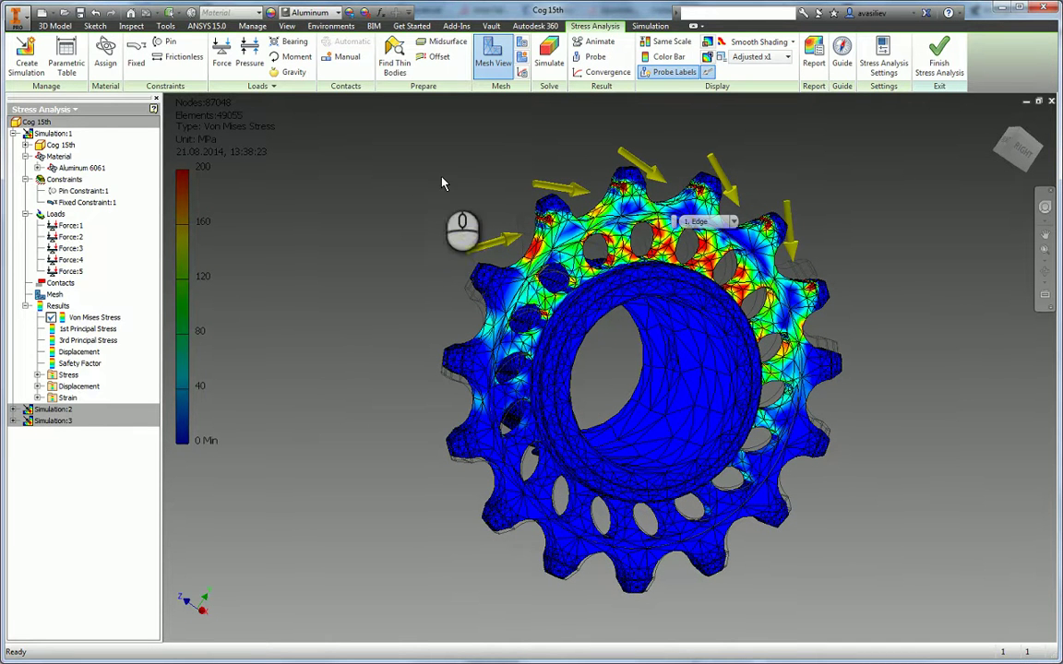
# Display the Safety Factor results of Simulation:1 and examine them around the loaded teeth, lightening holes and bore.
pyautogui.rightClick(91, 370)
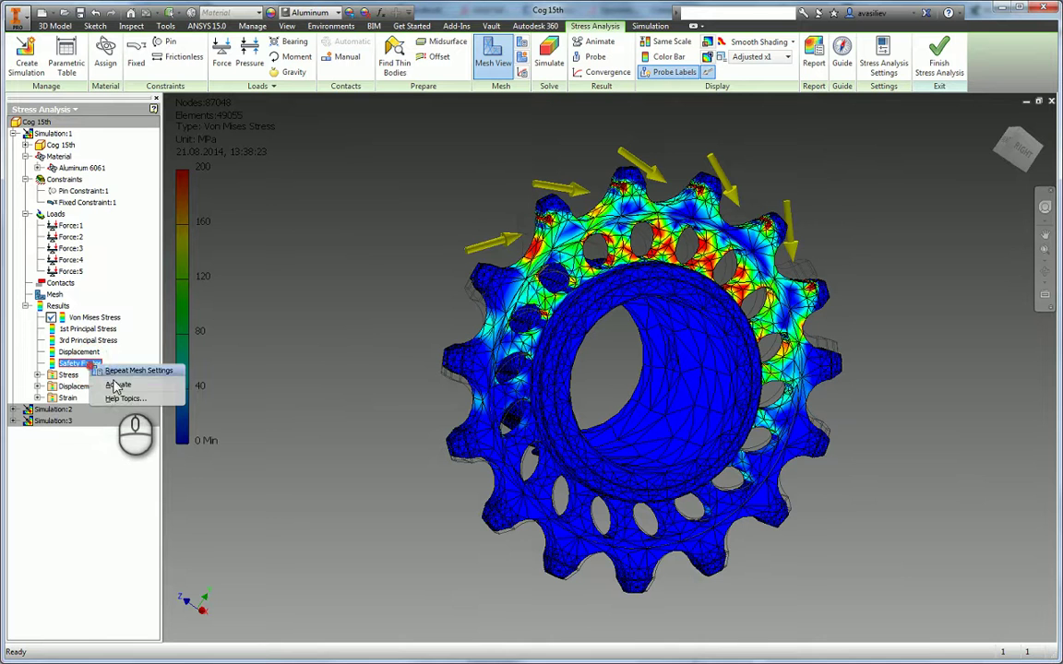
pyautogui.click(117, 383)
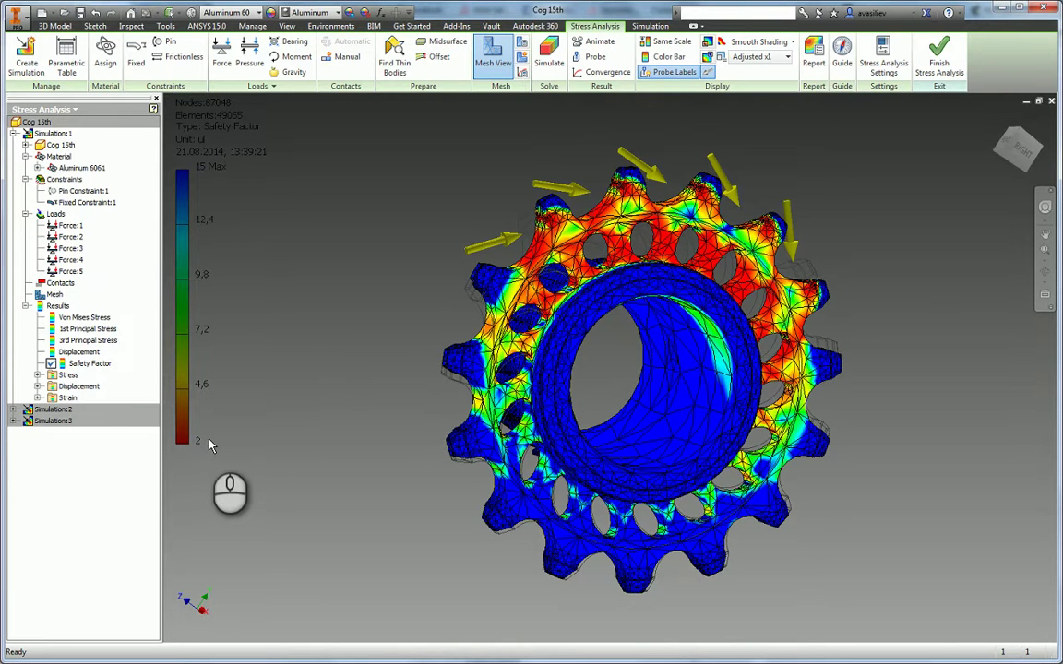
pyautogui.keyDown('shift'); pyautogui.moveTo(378, 295); pyautogui.dragTo(729, 241, button='middle'); pyautogui.keyUp('shift')
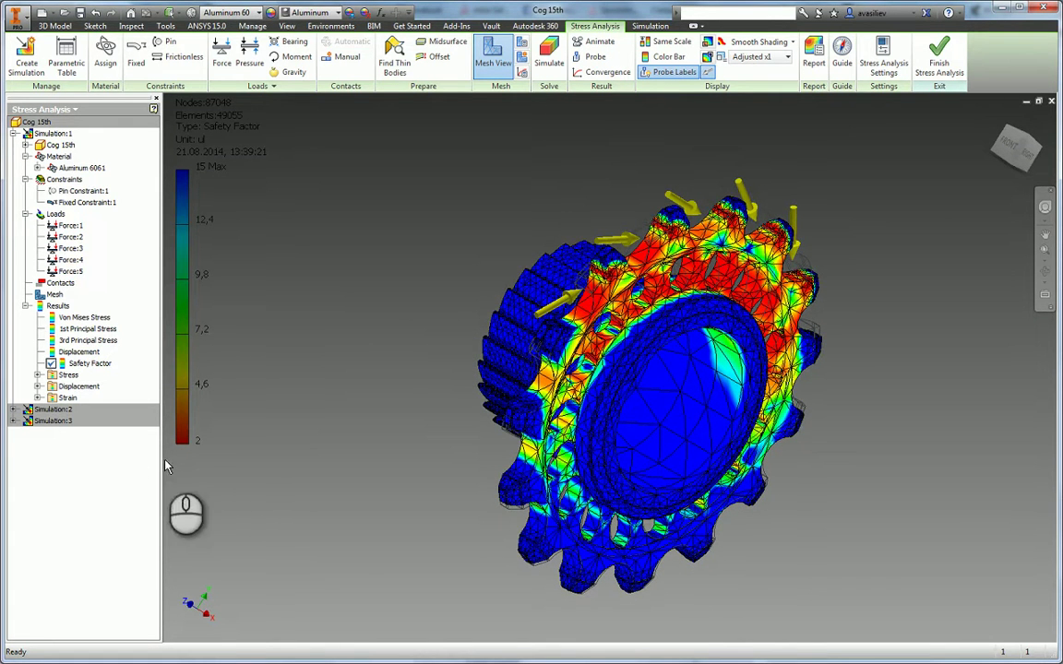
pyautogui.scroll(3, 768, 288)
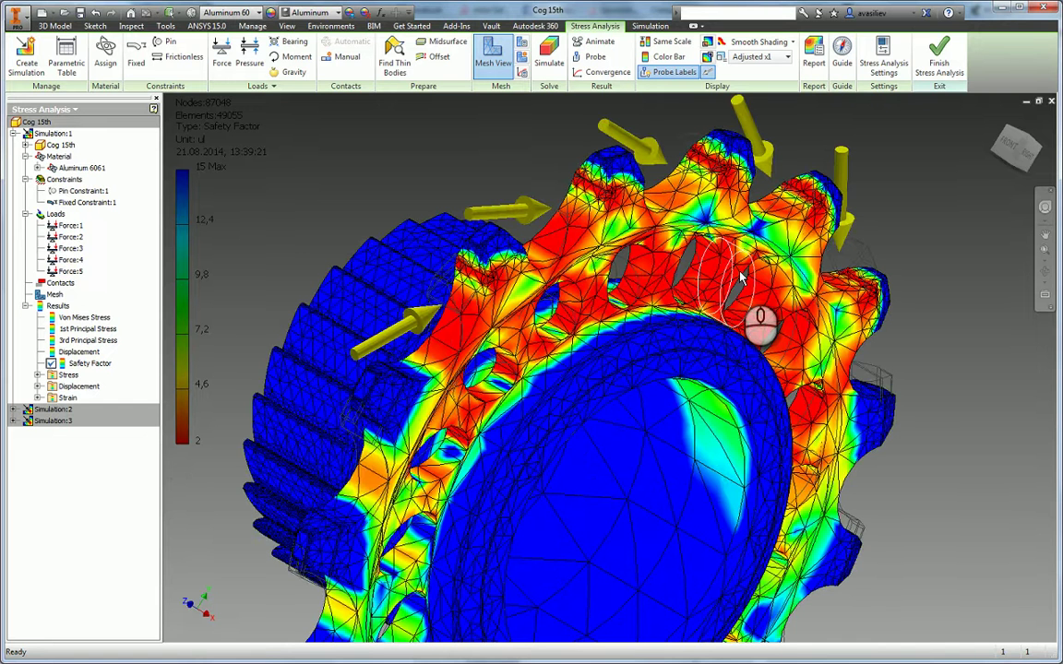
pyautogui.moveTo(741, 277)
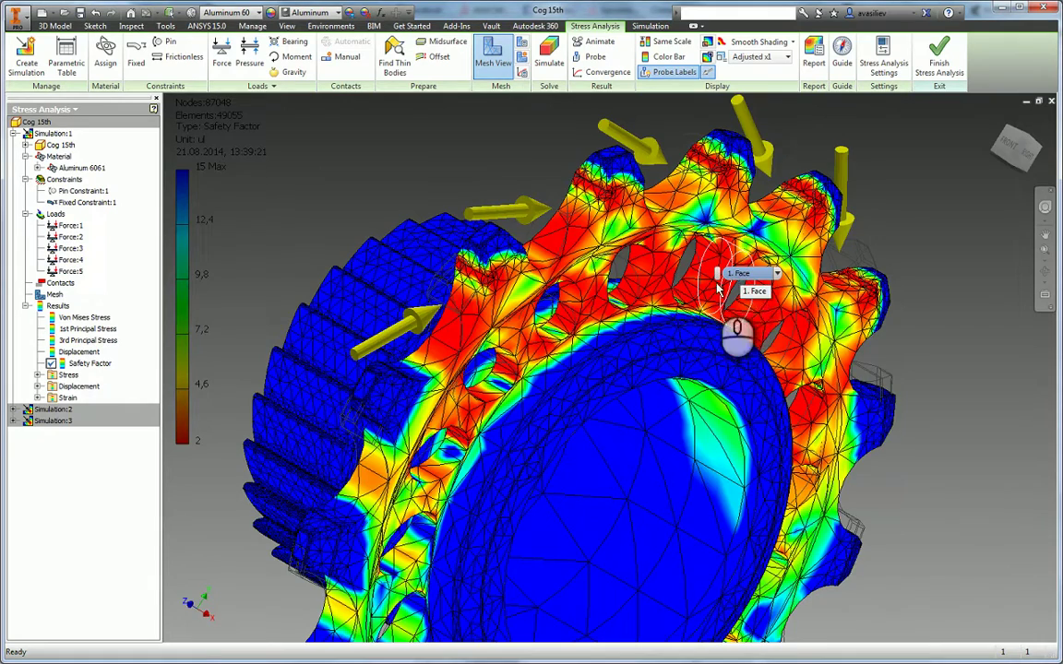
pyautogui.keyDown('shift'); pyautogui.moveTo(612, 267); pyautogui.dragTo(688, 503, button='middle'); pyautogui.keyUp('shift')
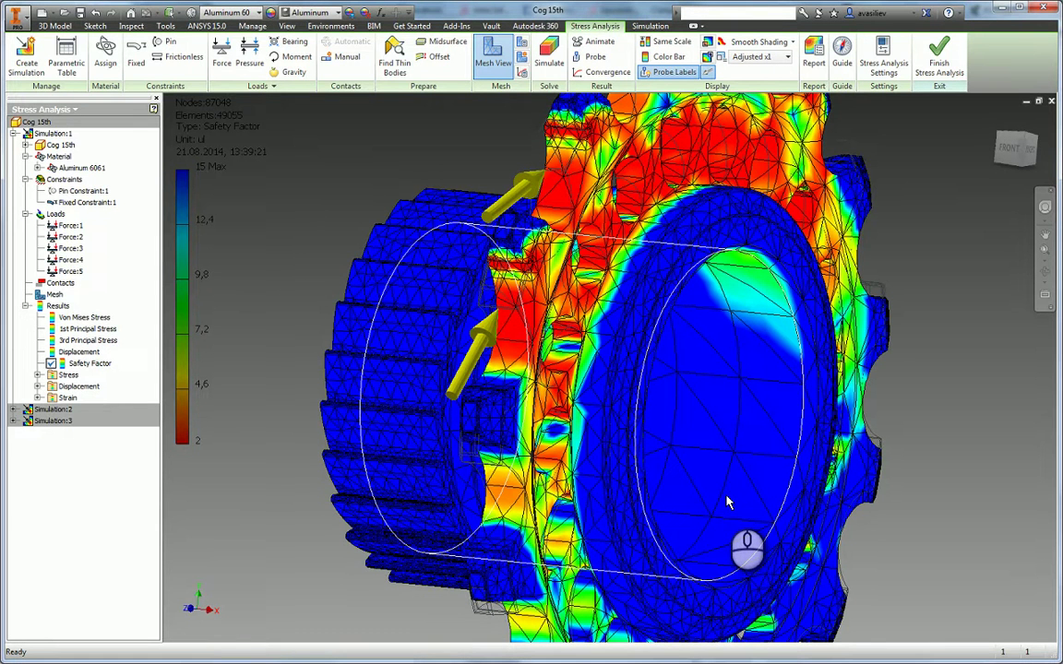
pyautogui.moveTo(728, 500)
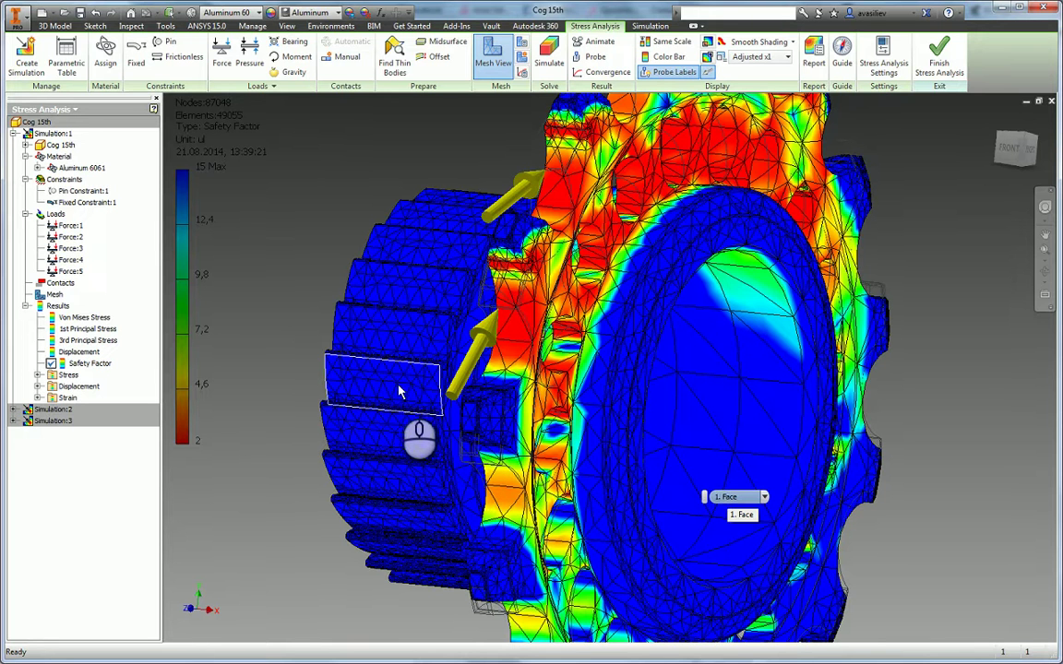
# Inspect the safety factor on the ratchet-toothed hub and the back side of the cog.
pyautogui.click(339, 226)
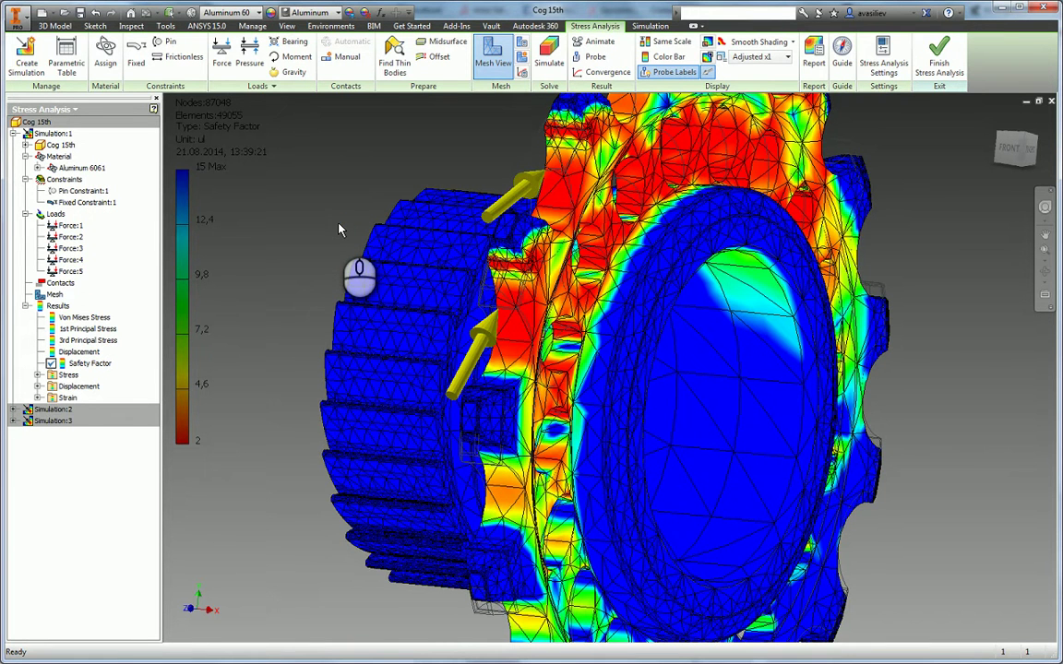
pyautogui.scroll(3, 344, 230)
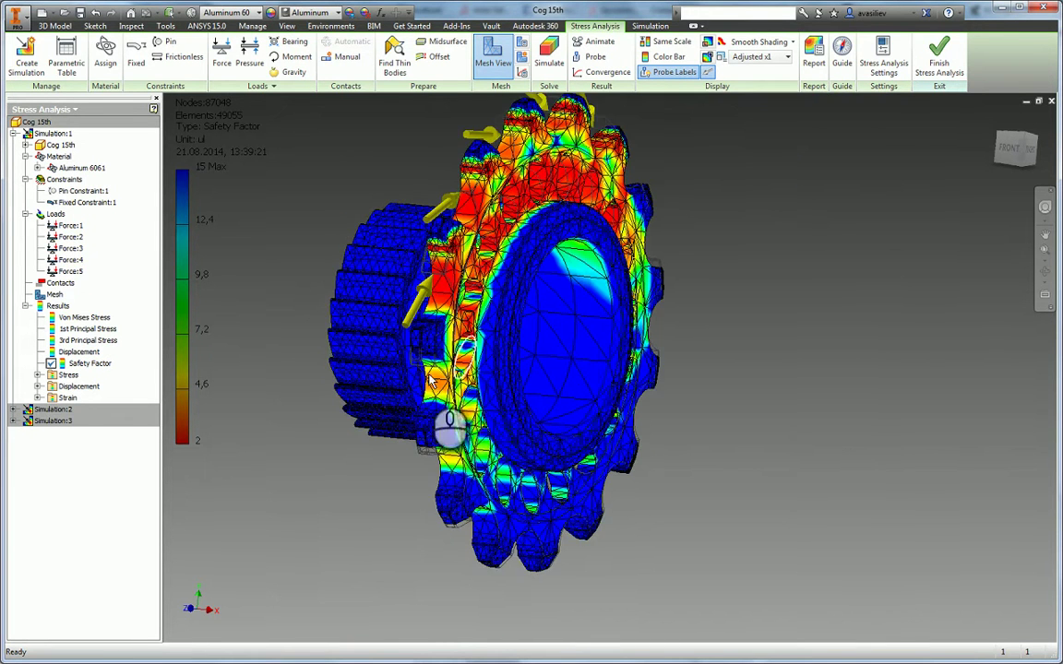
pyautogui.keyDown('shift'); pyautogui.moveTo(424, 382); pyautogui.dragTo(584, 416, button='middle'); pyautogui.keyUp('shift')
pyautogui.keyDown('shift'); pyautogui.moveTo(603, 461); pyautogui.dragTo(392, 289, button='middle'); pyautogui.keyUp('shift')
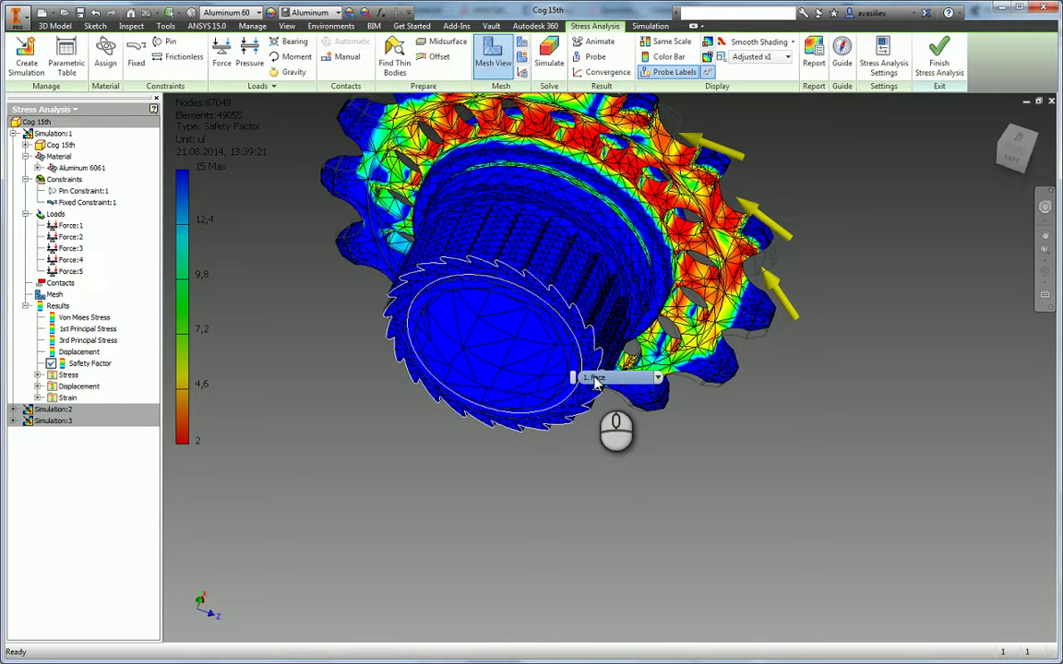
# Check which face Fixed Constraint:1 holds and compare it with the safety factor across the hub and loaded teeth.
pyautogui.click(88, 202)
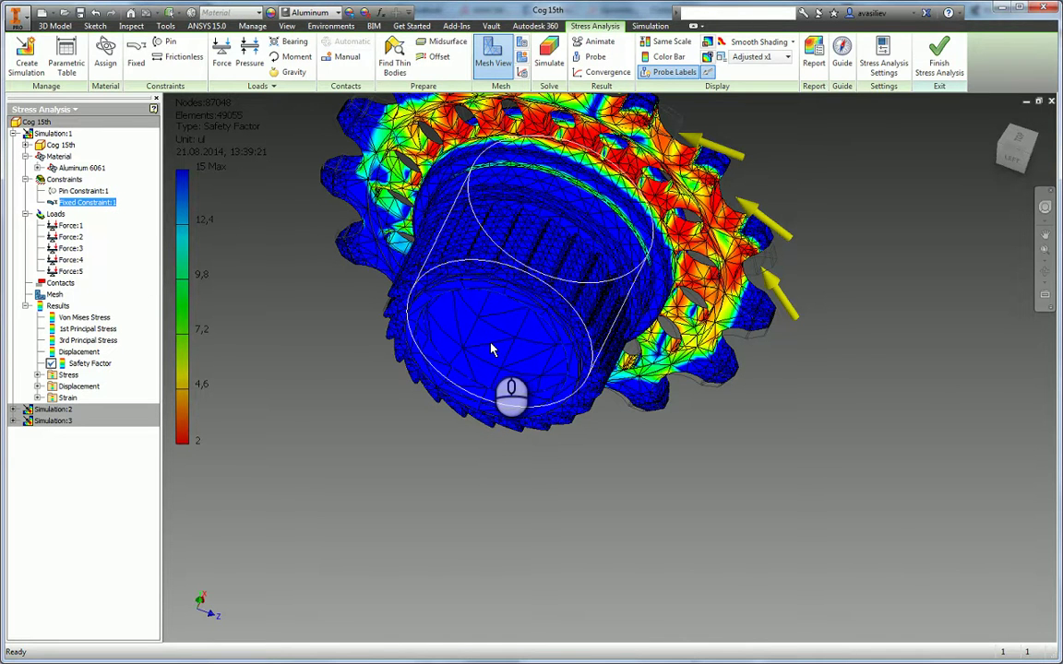
pyautogui.moveTo(469, 344)
pyautogui.keyDown('shift'); pyautogui.moveTo(546, 372); pyautogui.dragTo(586, 389, button='middle'); pyautogui.keyUp('shift')
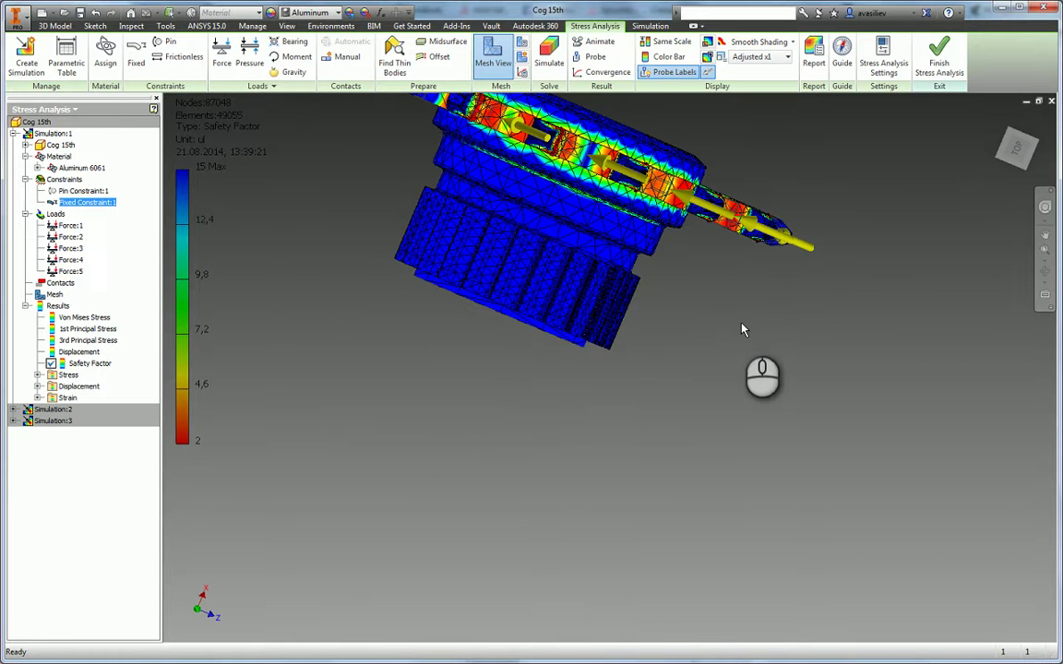
pyautogui.moveTo(738, 325); pyautogui.dragTo(669, 389, button='middle')
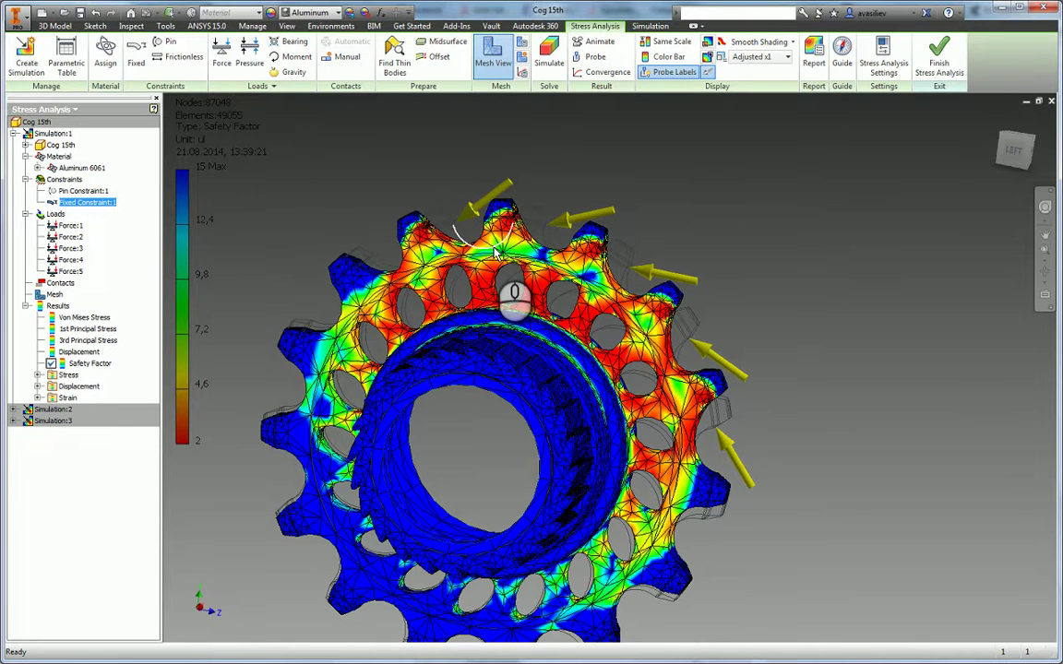
# Activate Simulation:2 and expand its loads.
pyautogui.rightClick(53, 411)
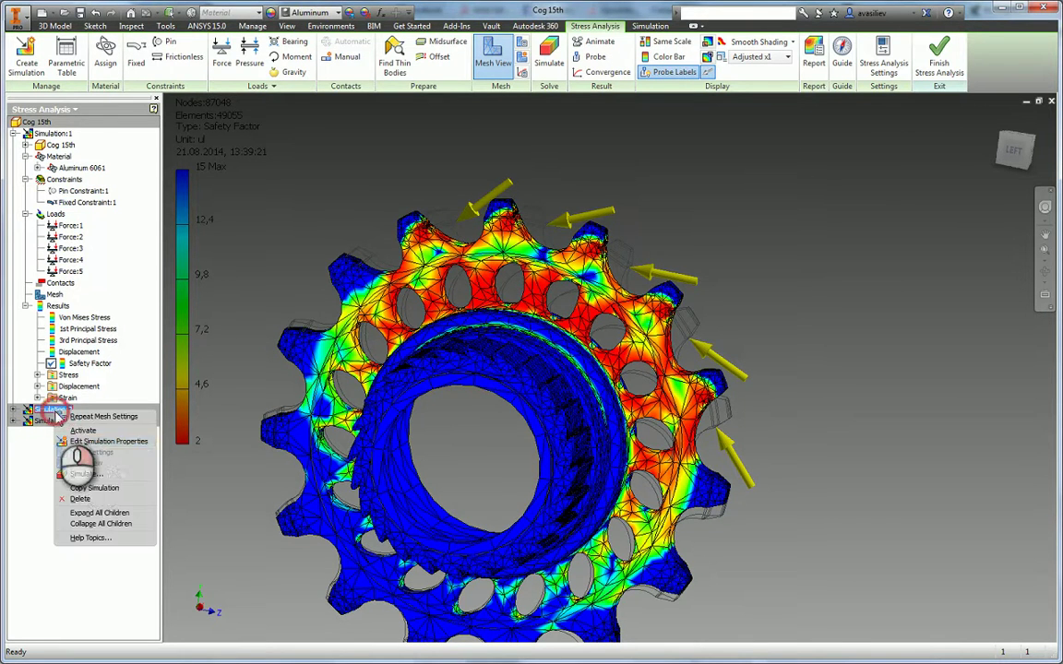
pyautogui.click(83, 433)
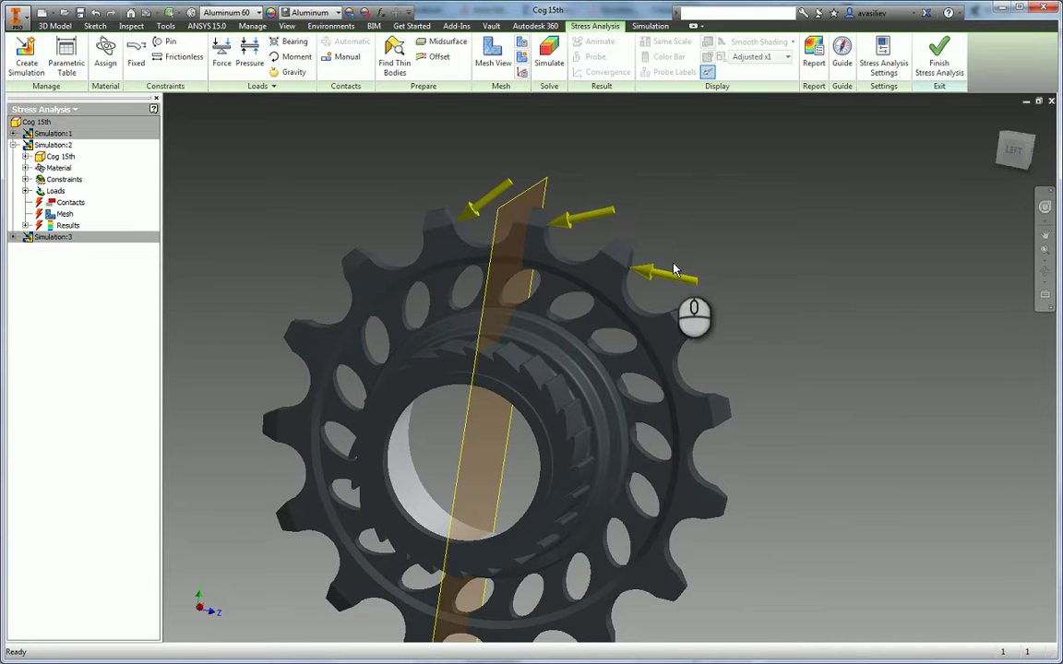
pyautogui.click(26, 191)
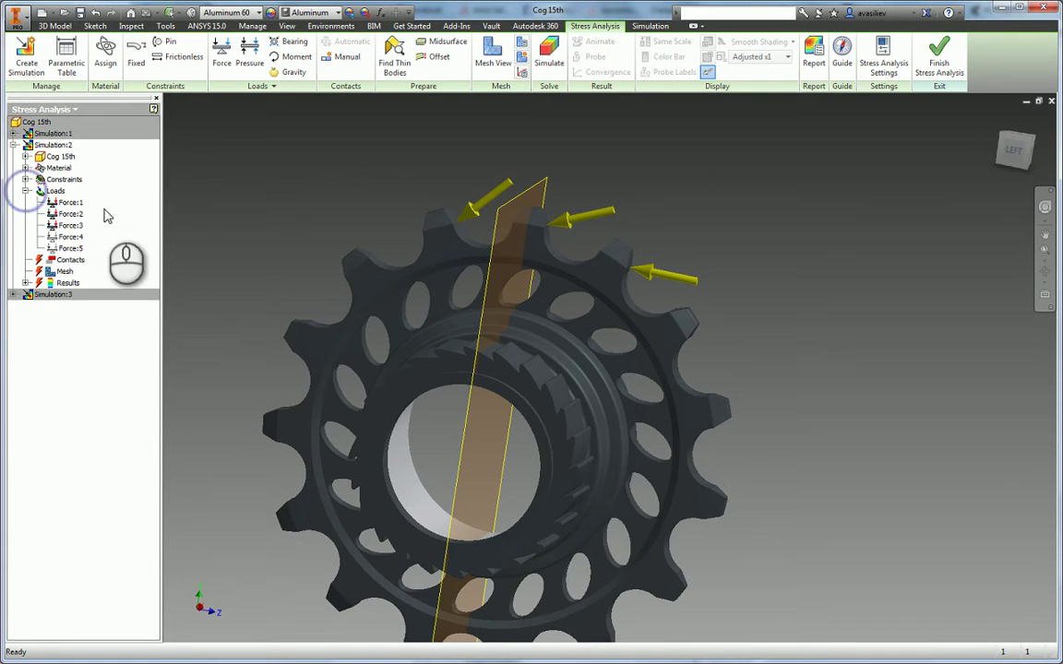
# Check the magnitudes of Force:2, Force:1 and Force:3 in Simulation:2, leaving each load unchanged.
pyautogui.rightClick(71, 213)
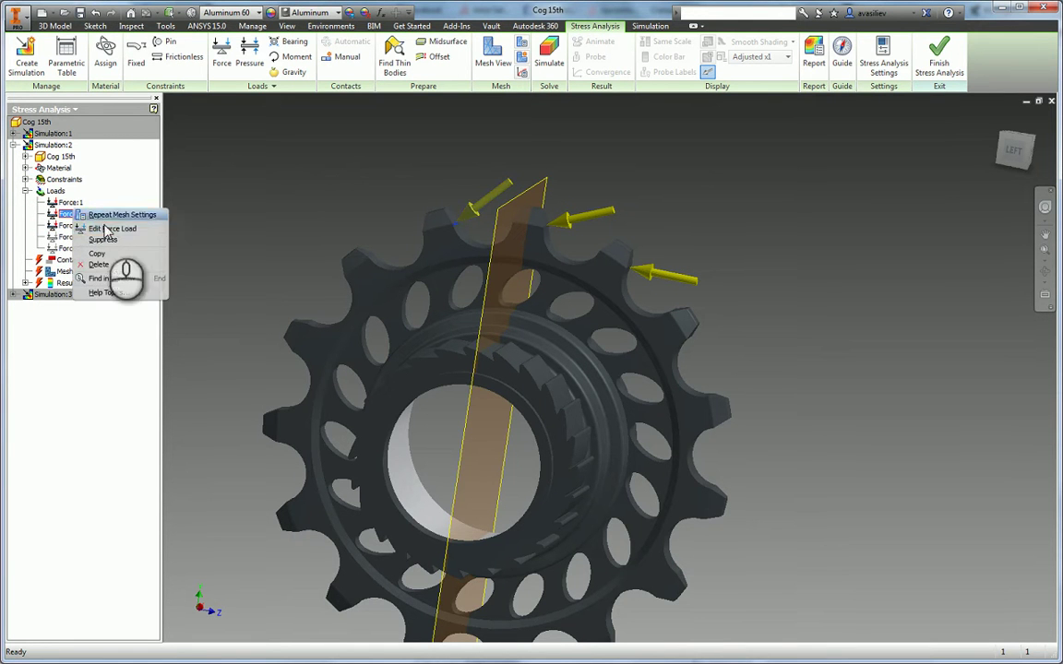
pyautogui.click(117, 233)
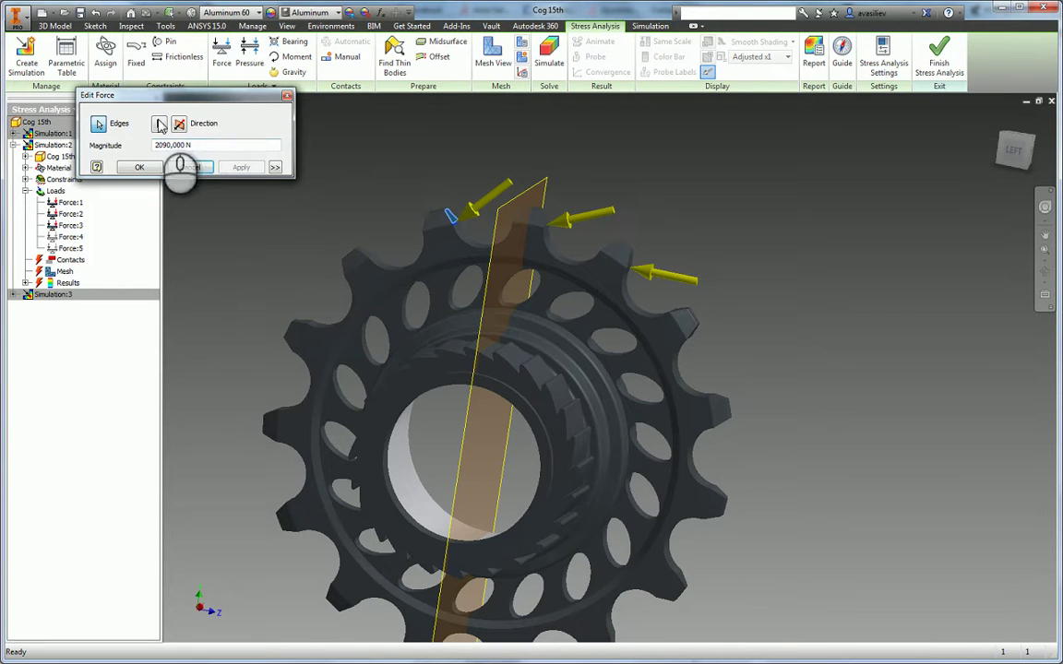
pyautogui.click(189, 167)
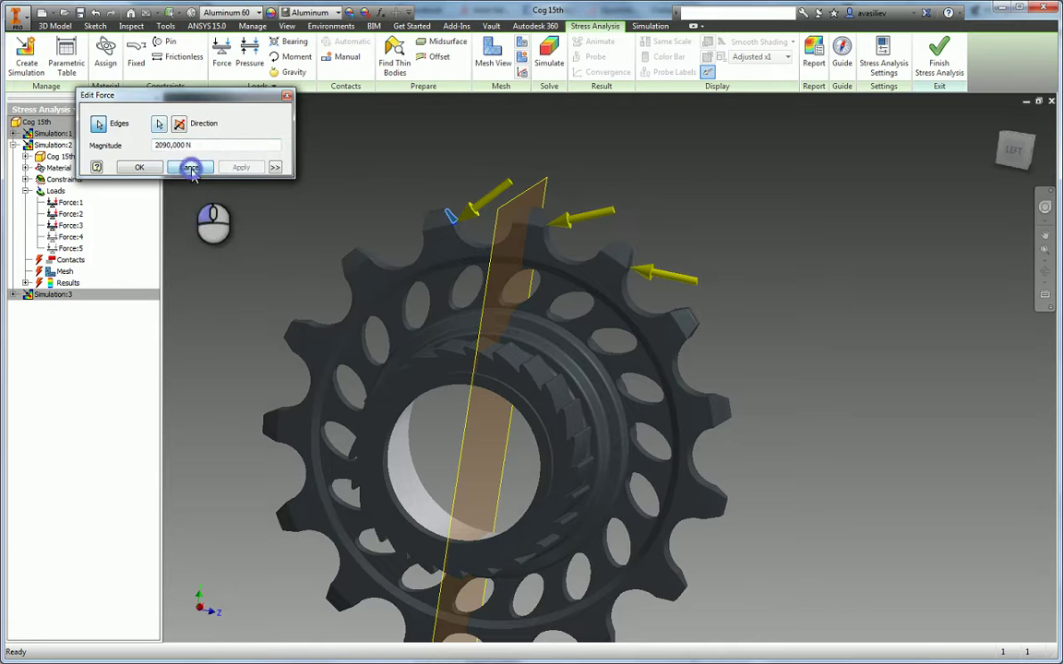
pyautogui.rightClick(73, 203)
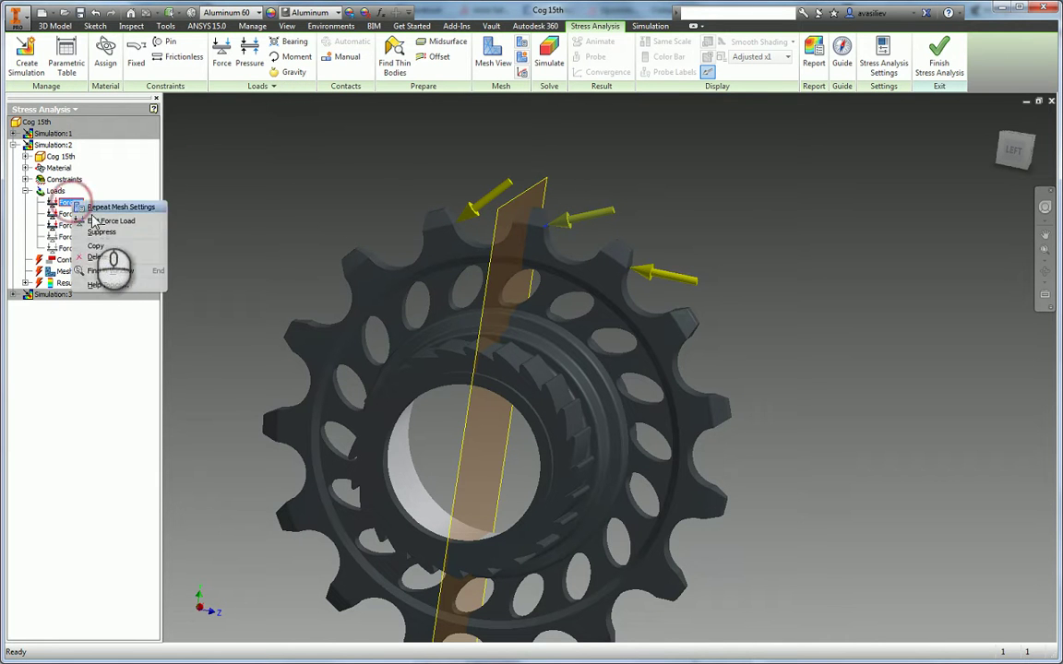
pyautogui.click(96, 223)
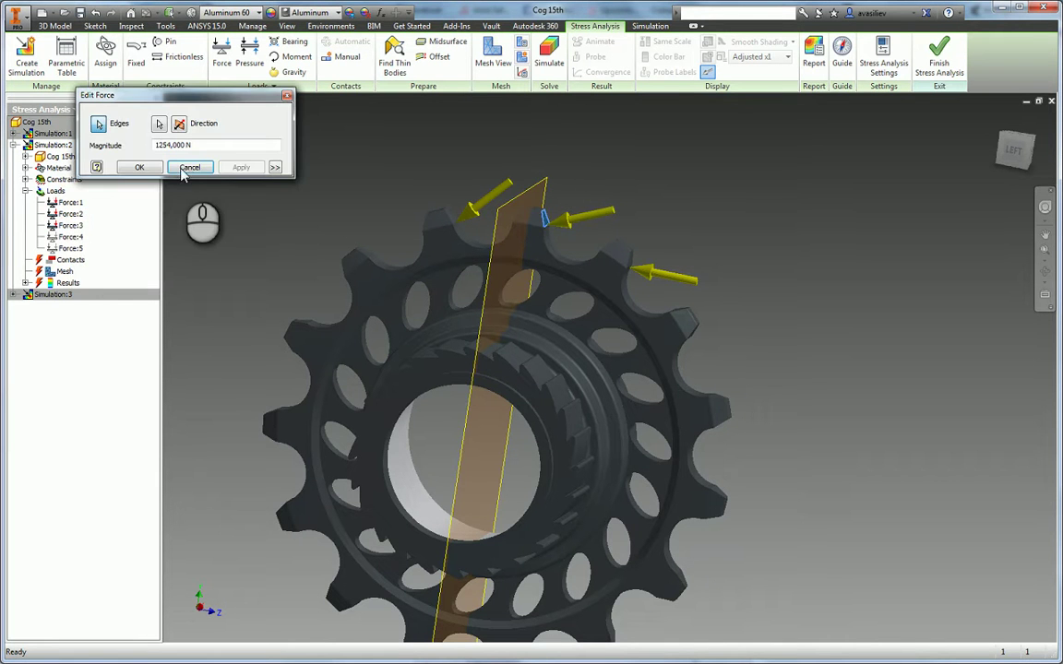
pyautogui.click(191, 166)
pyautogui.rightClick(69, 225)
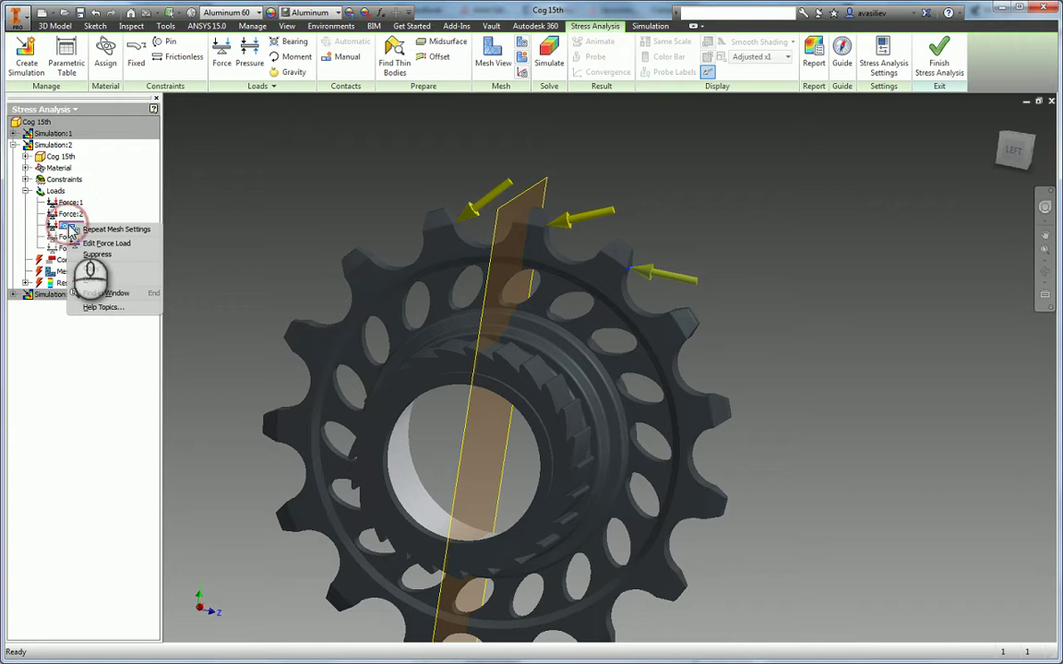
pyautogui.click(102, 244)
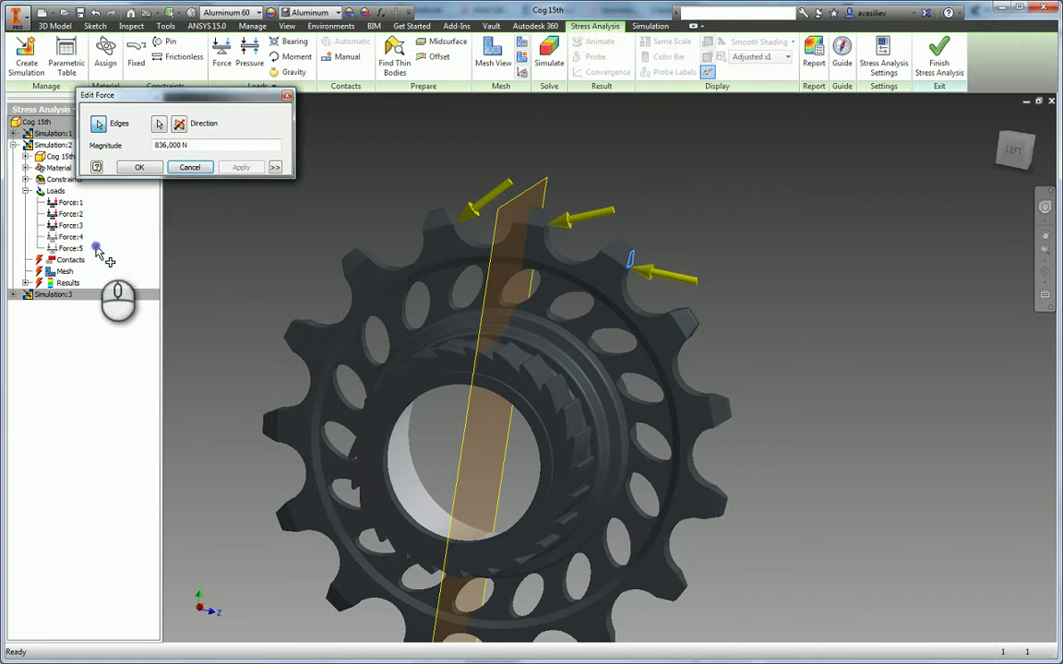
pyautogui.click(190, 166)
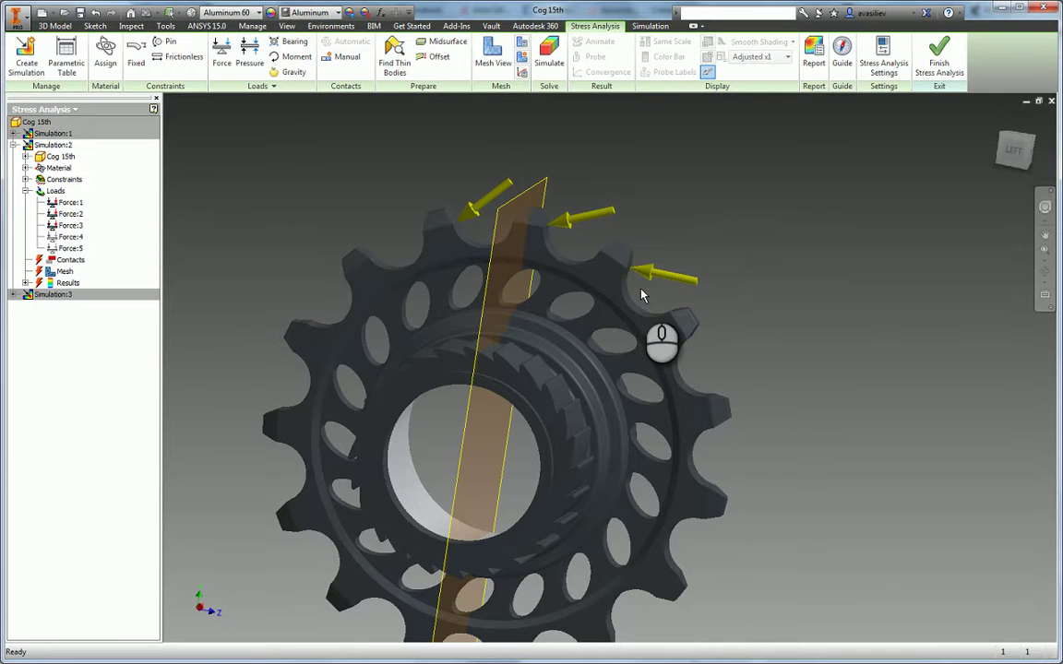
# Review which faces the pin constraint and the two fixed constraints of Simulation:2 reference, including the ratchet teeth on the hub.
pyautogui.click(26, 179)
pyautogui.click(87, 202)
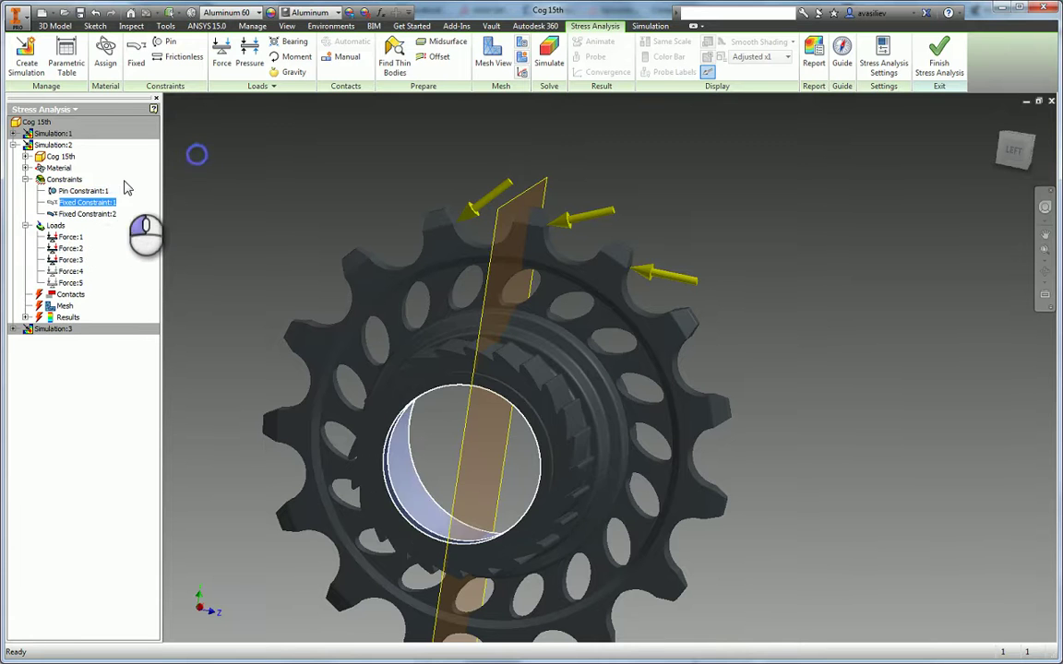
pyautogui.click(102, 191)
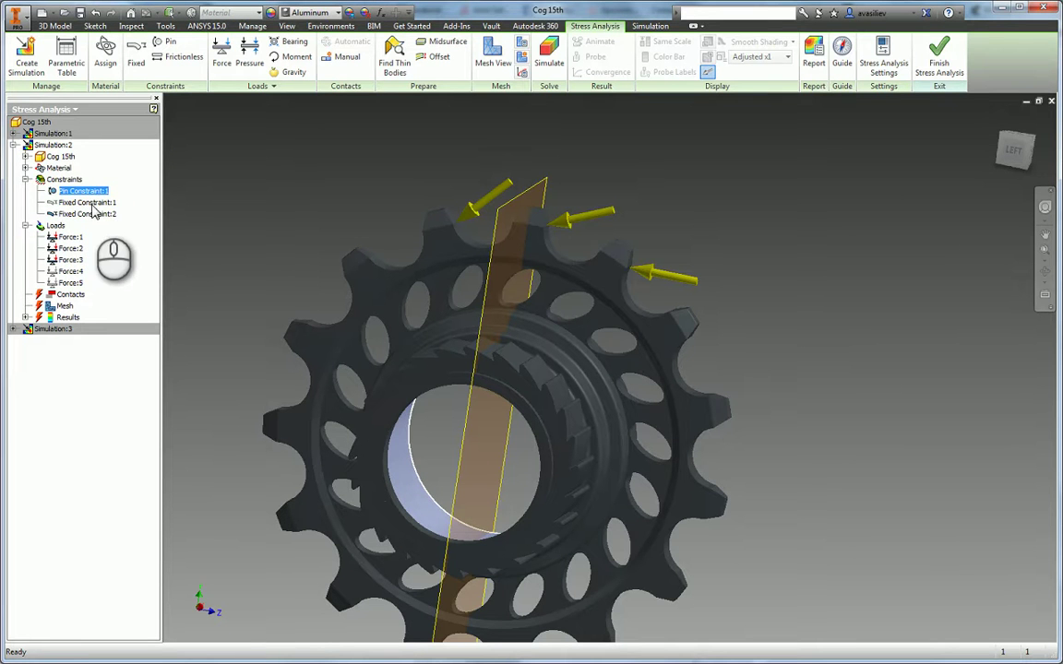
pyautogui.click(90, 214)
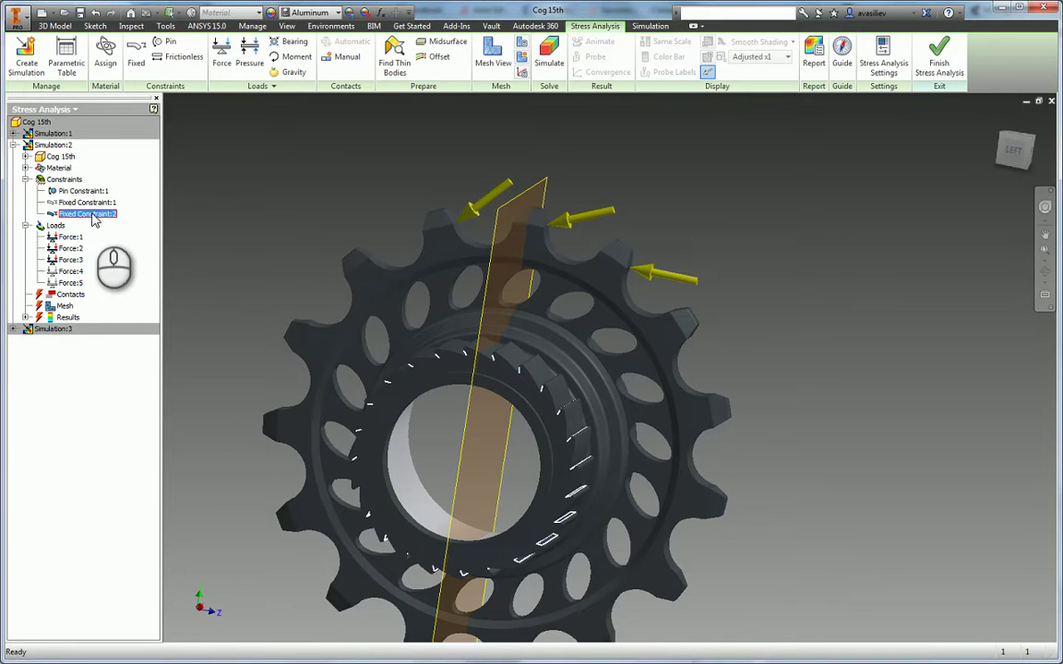
pyautogui.keyDown('shift'); pyautogui.moveTo(278, 204); pyautogui.dragTo(549, 352, button='middle'); pyautogui.keyUp('shift')
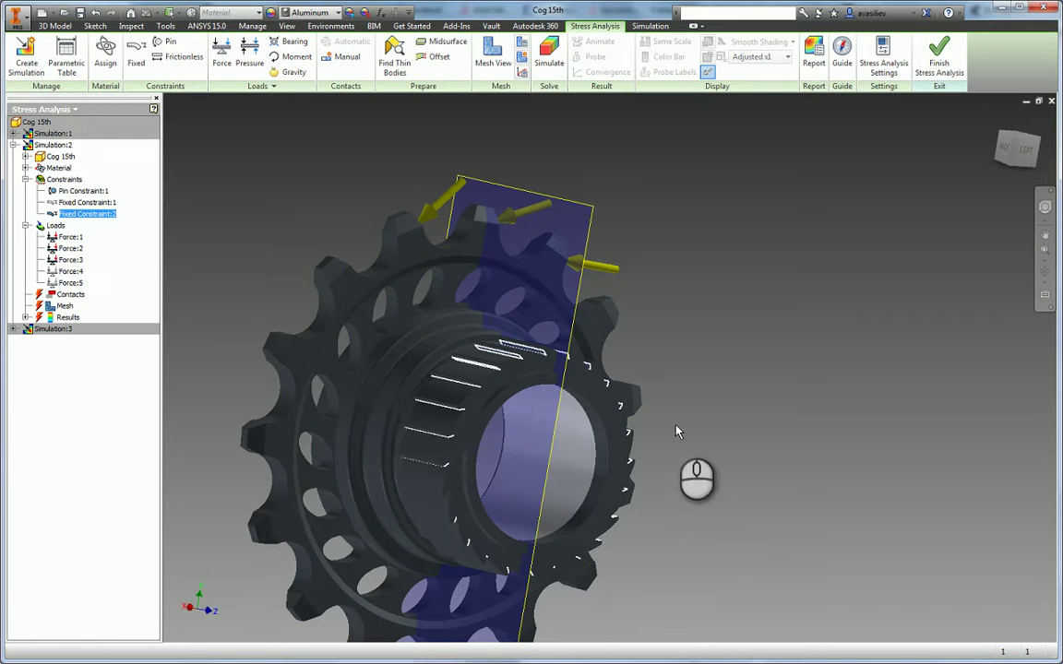
pyautogui.keyDown('shift'); pyautogui.moveTo(802, 295); pyautogui.dragTo(739, 281, button='middle'); pyautogui.keyUp('shift')
pyautogui.keyDown('shift'); pyautogui.moveTo(896, 225); pyautogui.dragTo(894, 218, button='middle'); pyautogui.keyUp('shift')
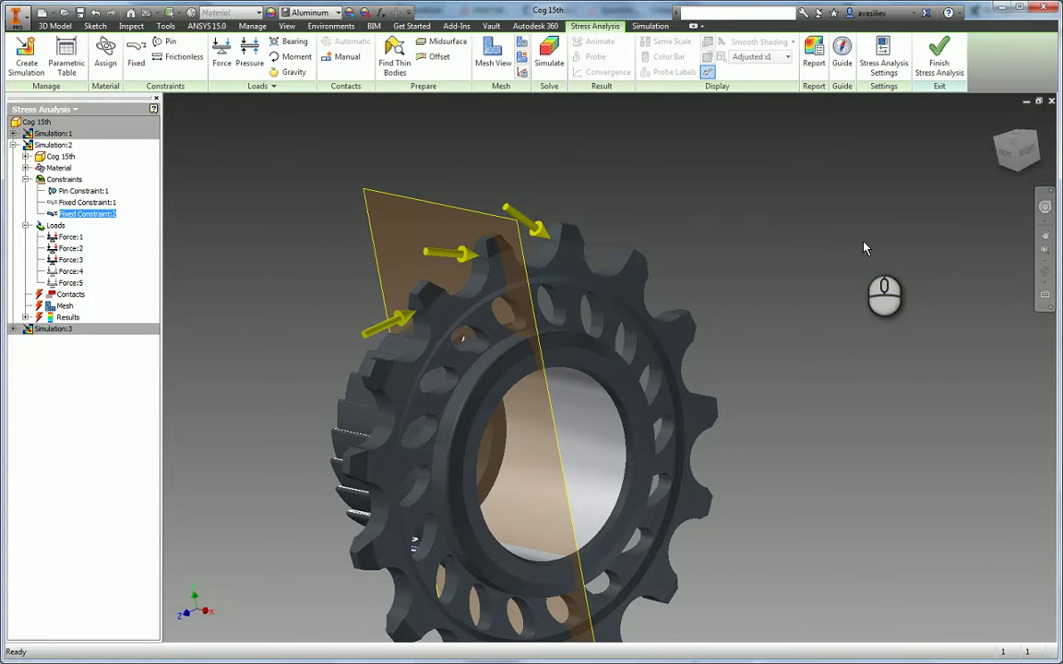
pyautogui.scroll(-3, 872, 258)
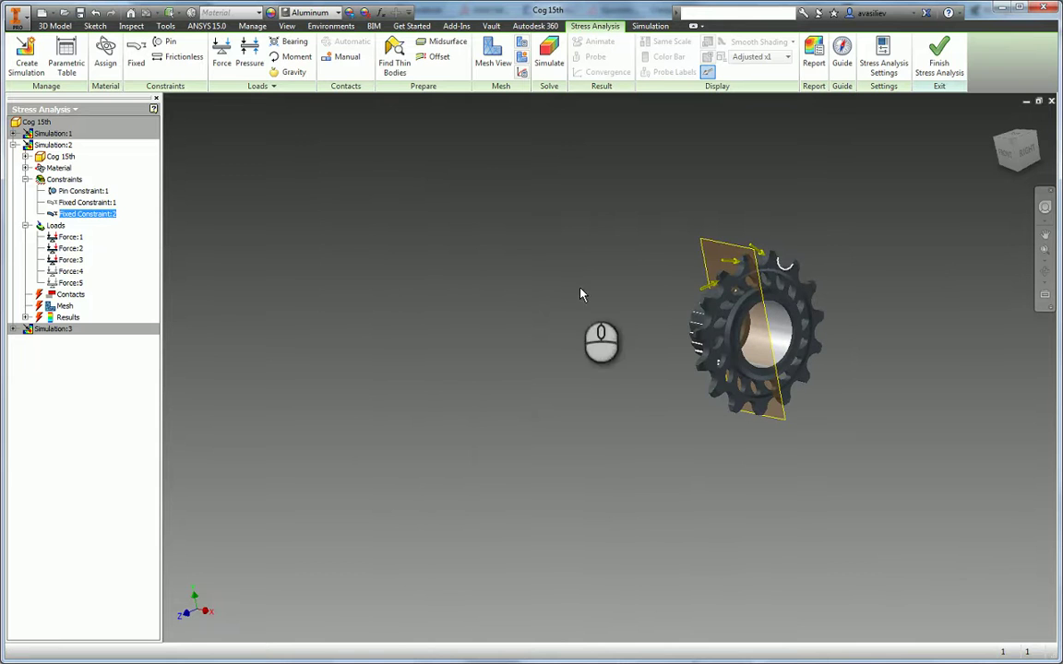
# Run Simulation:2 with the smart set of configurations.
pyautogui.click(48, 330)
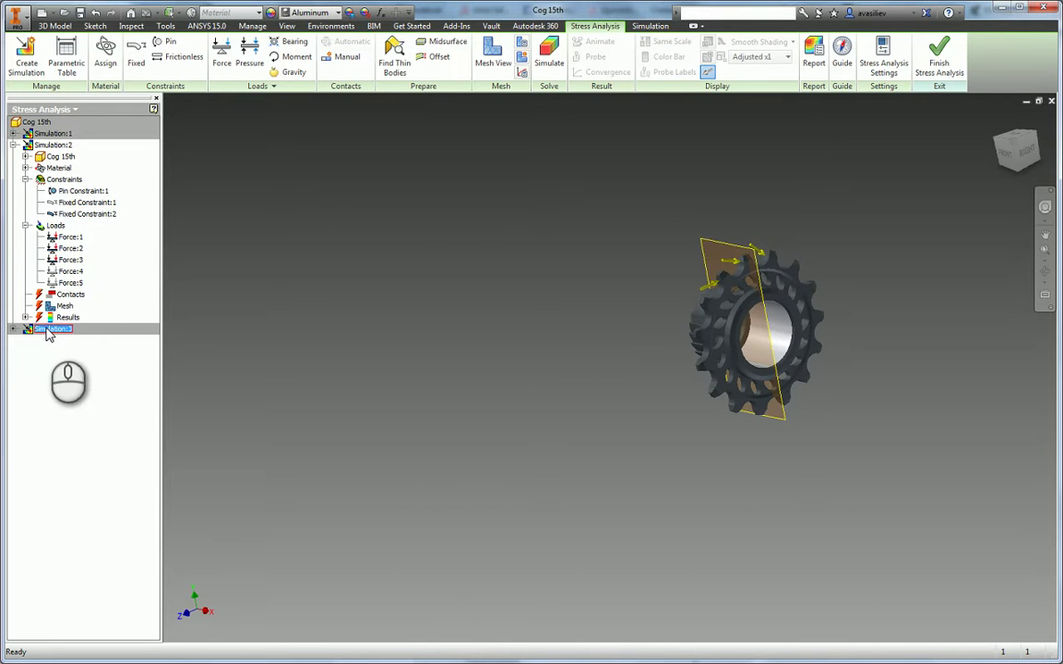
pyautogui.scroll(3, 808, 265)
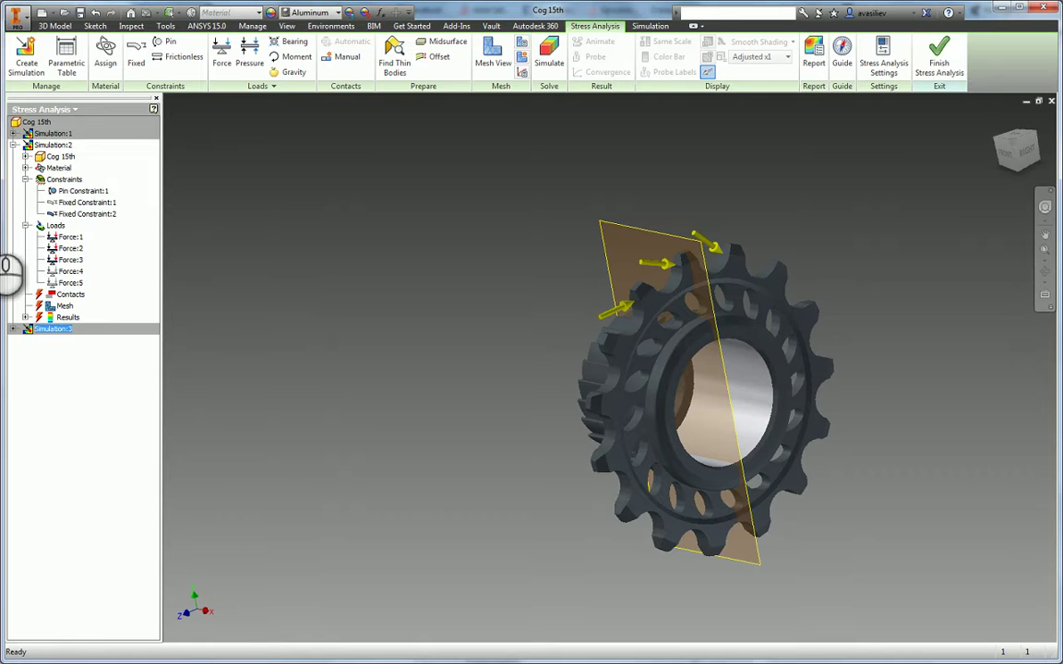
pyautogui.click(52, 145)
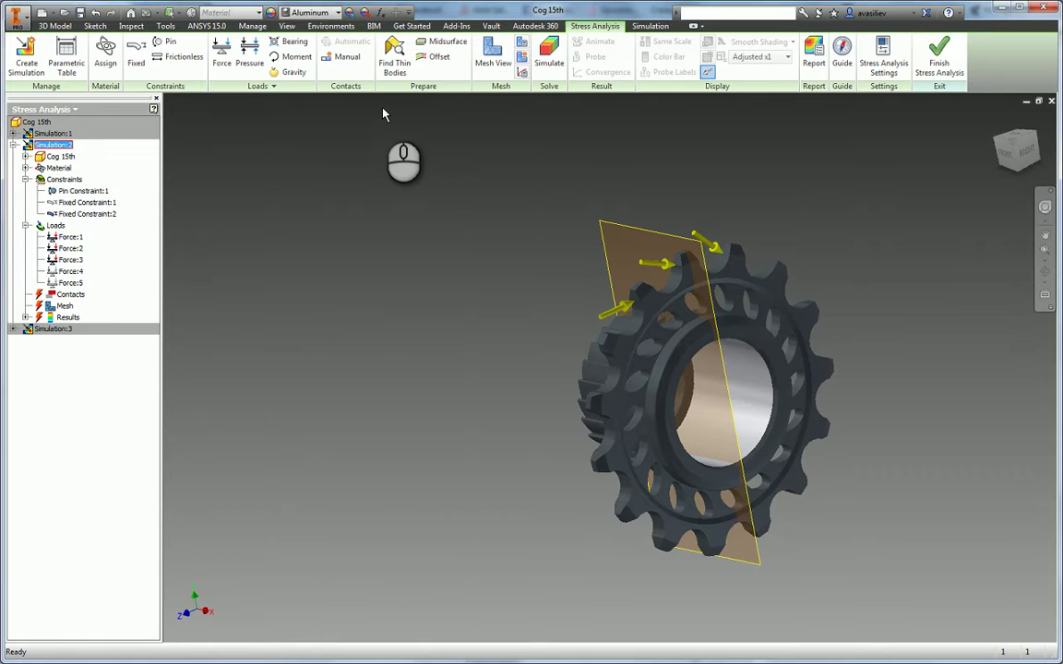
pyautogui.click(549, 55)
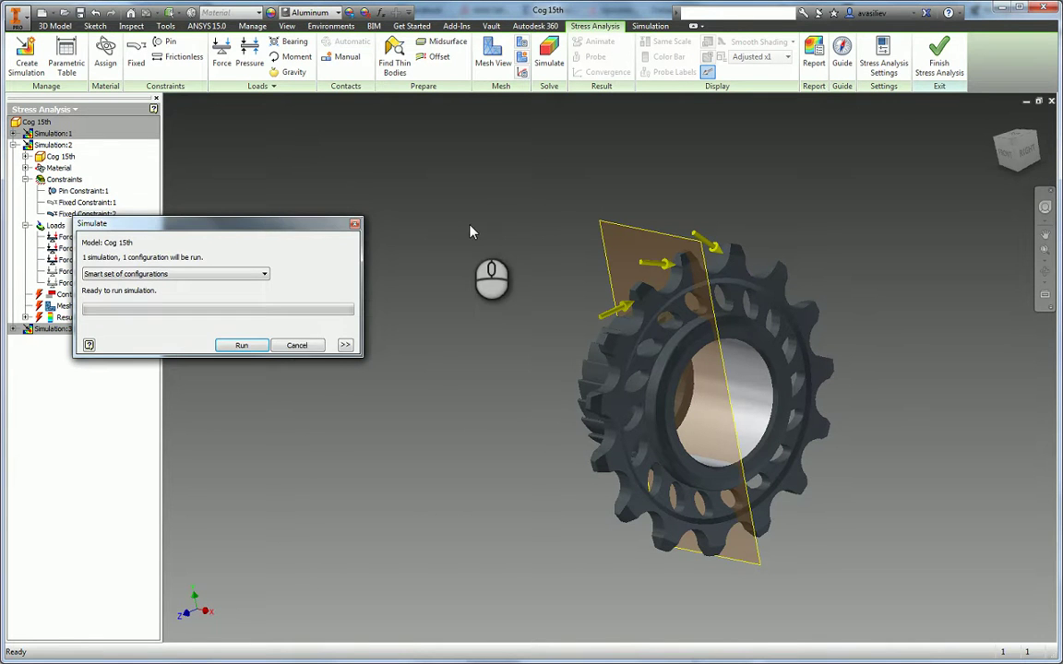
pyautogui.click(241, 346)
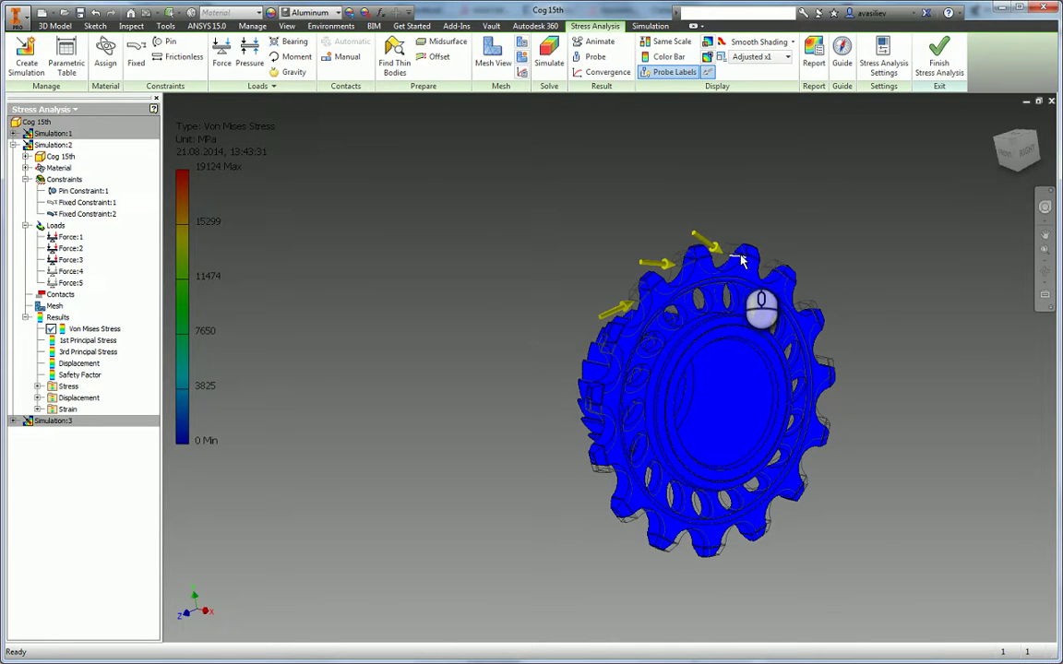
# Inspect the Von Mises stress at the loaded teeth of Simulation:2 and display the Safety Factor result.
pyautogui.scroll(-5, 743, 260)
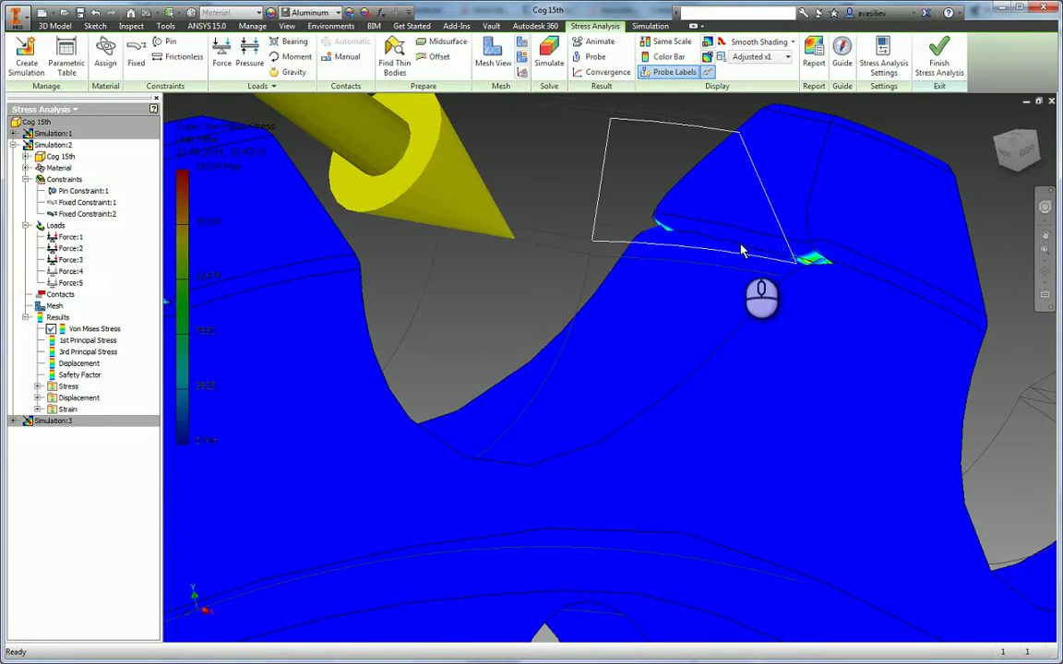
pyautogui.scroll(5, 743, 251)
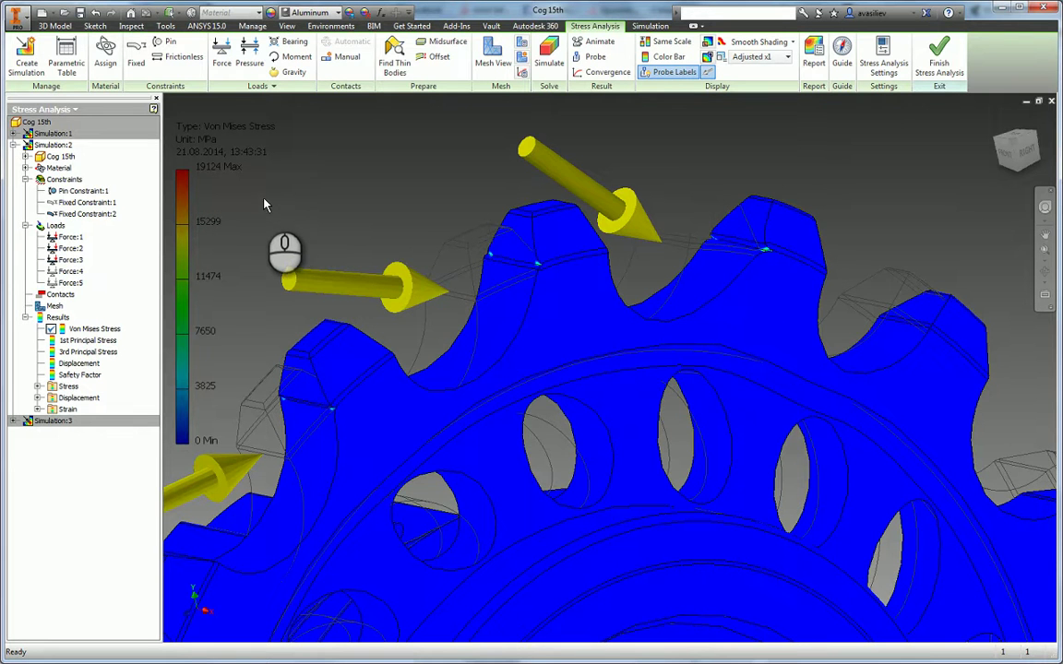
pyautogui.scroll(4, 267, 203)
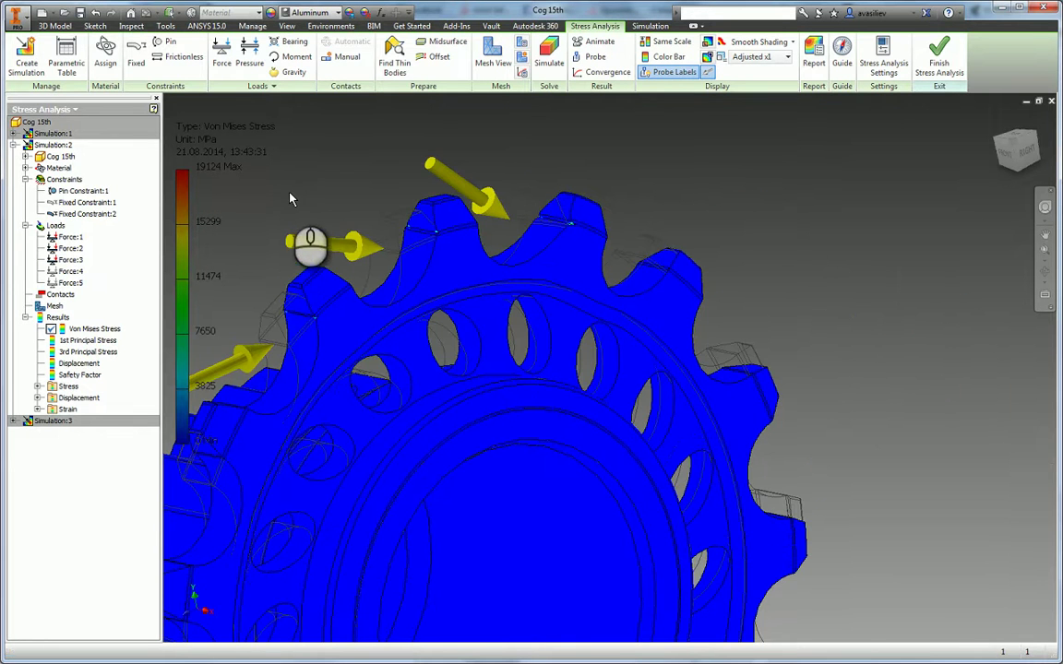
pyautogui.rightClick(77, 374)
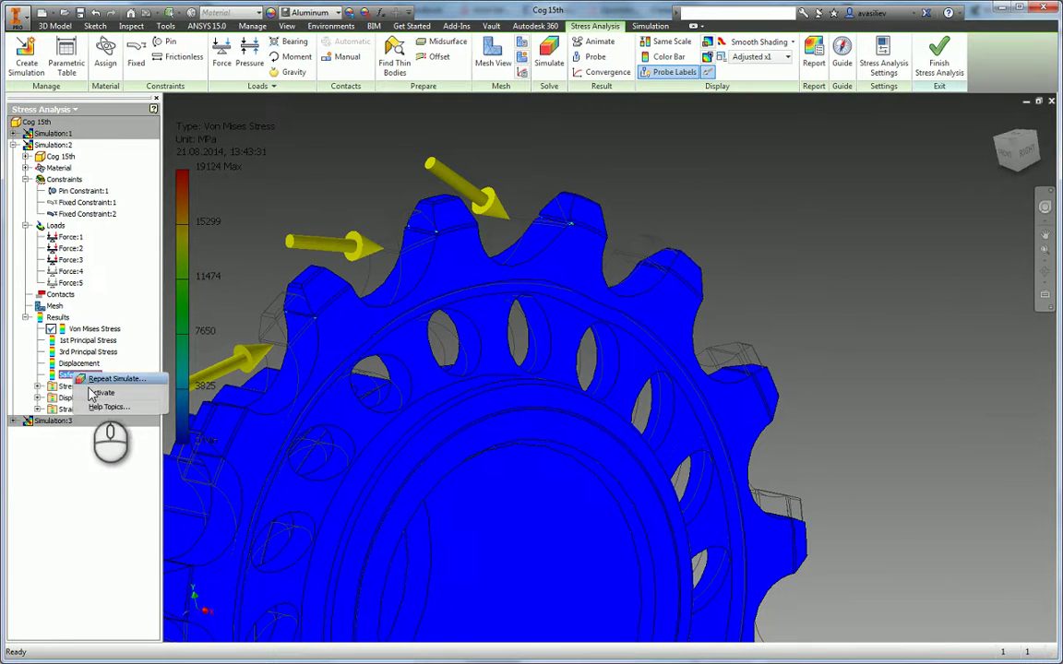
pyautogui.click(92, 394)
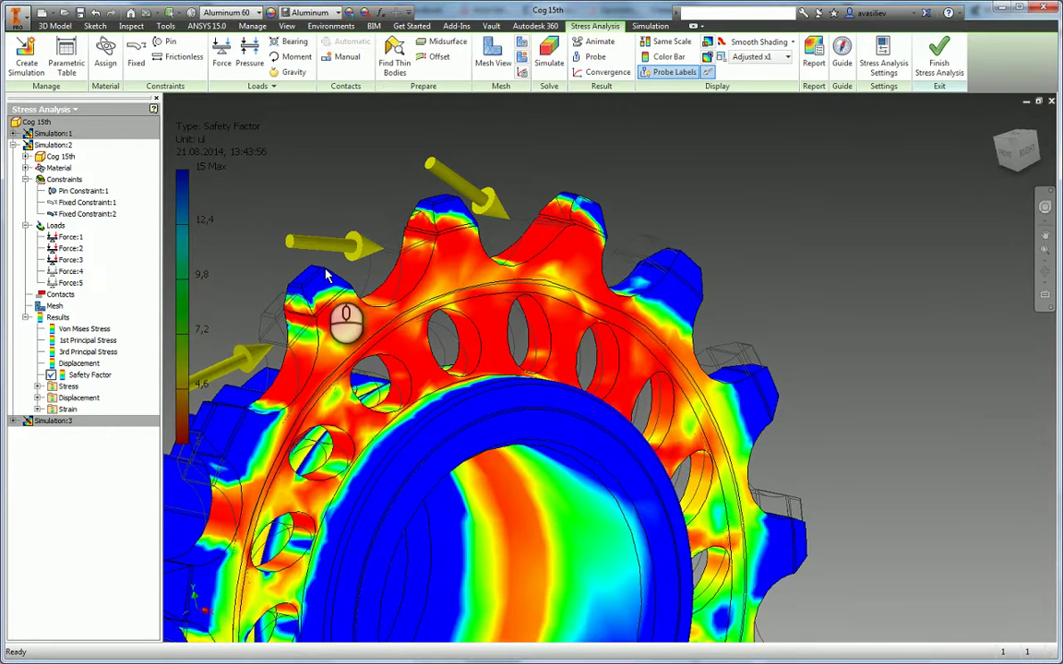
pyautogui.rightClick(425, 271)
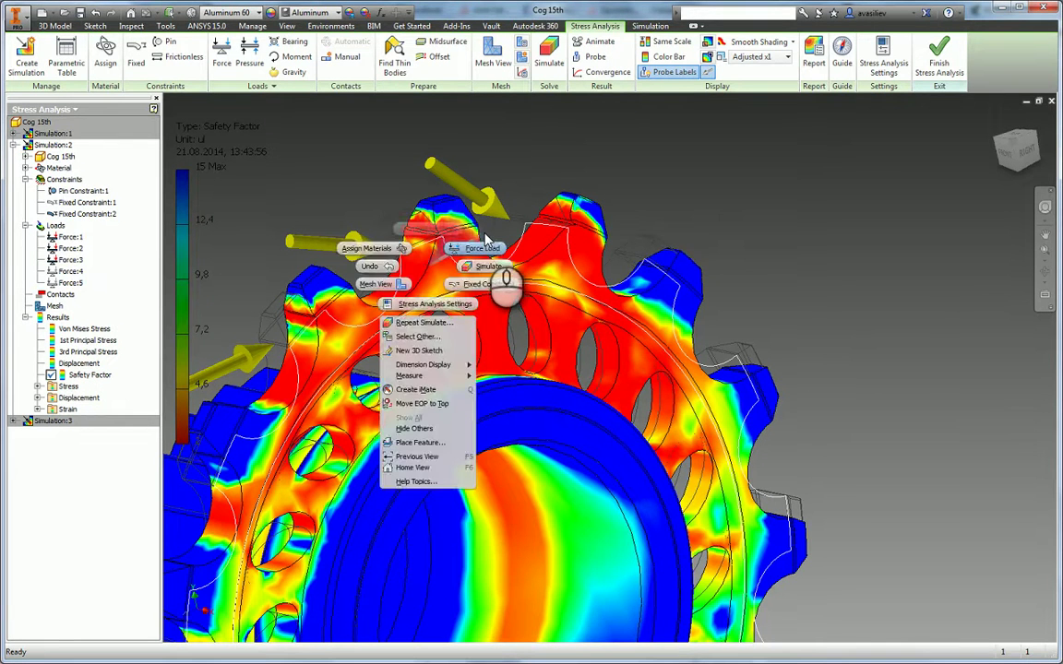
pyautogui.click(483, 245)
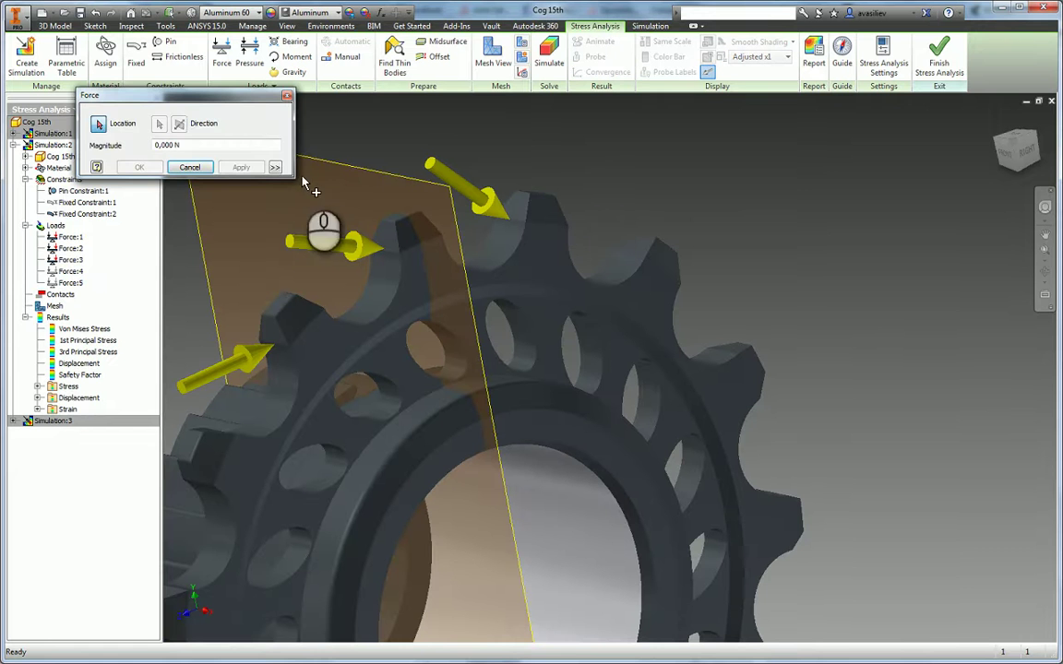
pyautogui.click(189, 167)
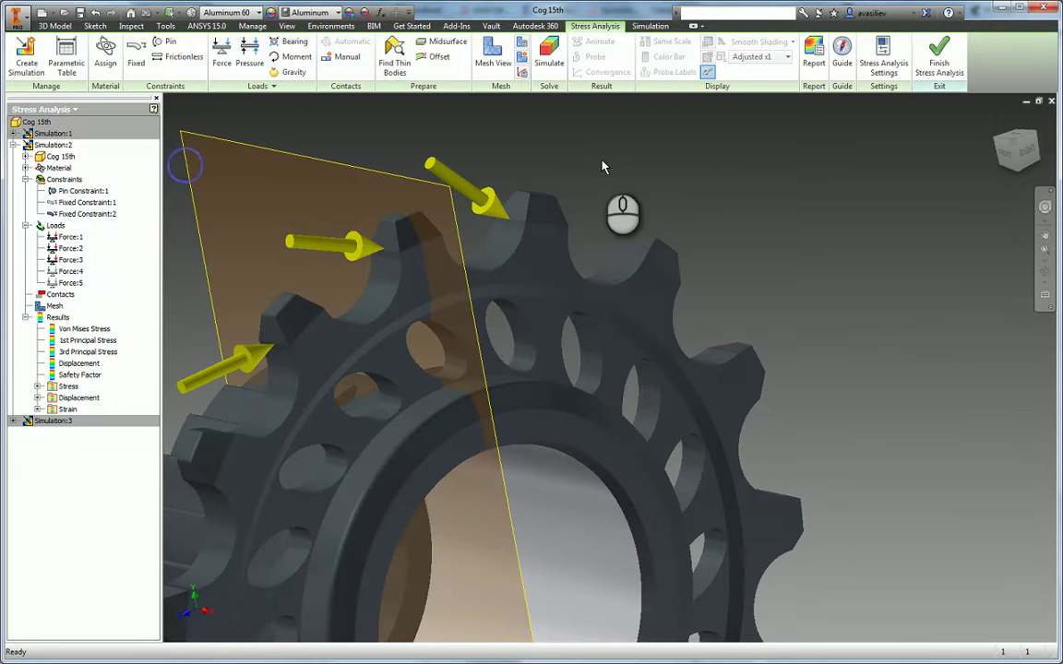
pyautogui.rightClick(78, 379)
pyautogui.click(92, 403)
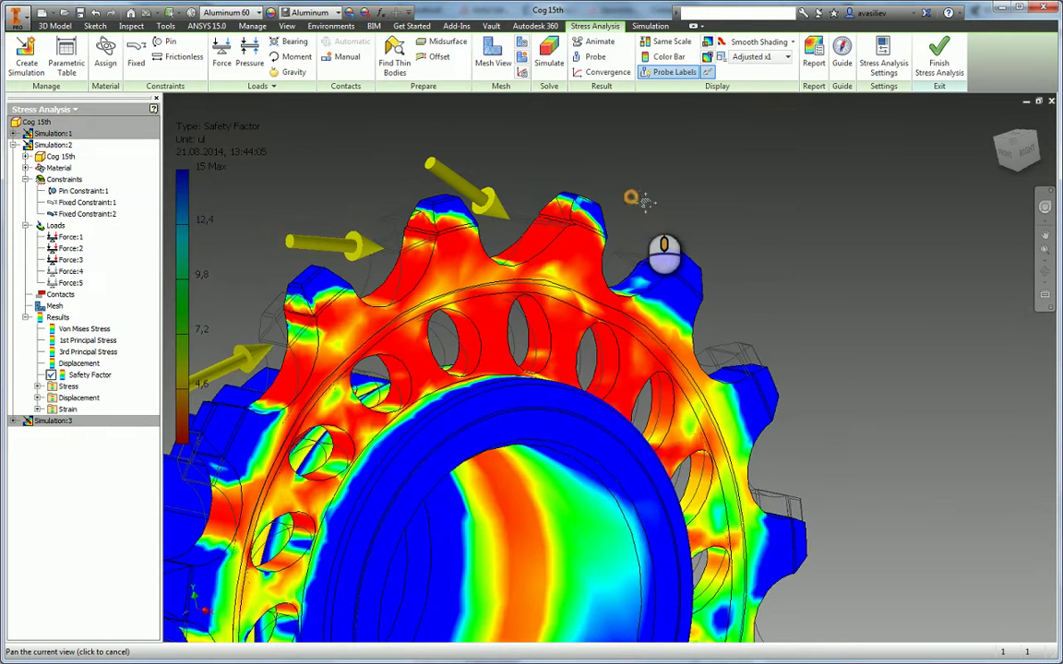
# Examine the safety factor distribution around the cog's sprocket, ratchet teeth, neck and bore.
pyautogui.keyDown('shift'); pyautogui.moveTo(643, 201); pyautogui.dragTo(680, 208, button='middle'); pyautogui.keyUp('shift')
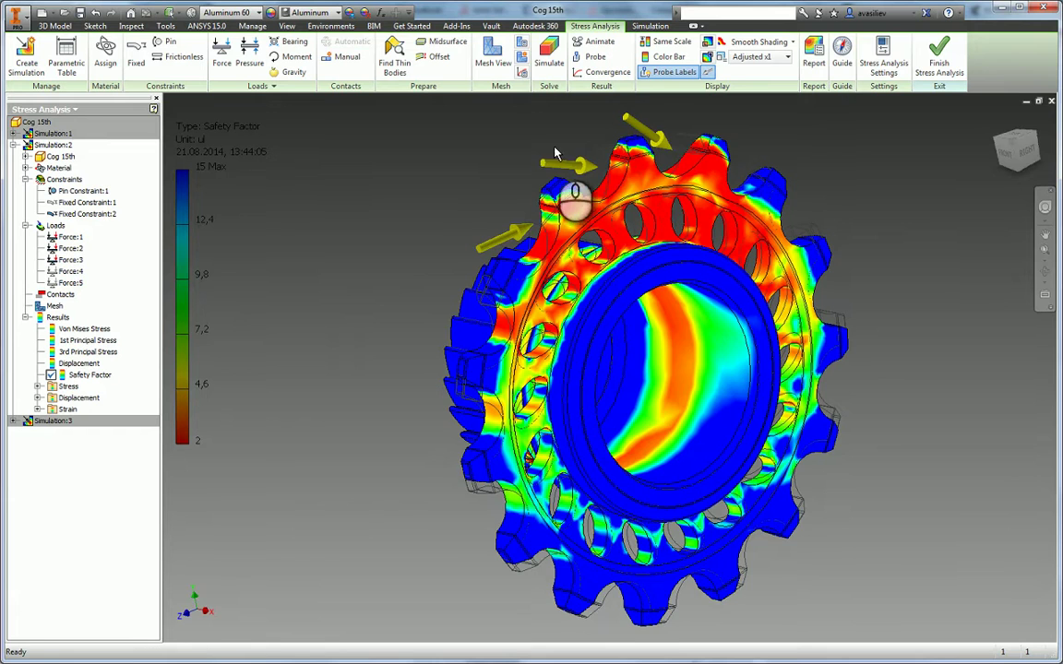
pyautogui.moveTo(569, 190)
pyautogui.keyDown('shift'); pyautogui.mouseDown(button='middle')
pyautogui.moveTo(565, 226)
pyautogui.moveTo(652, 323)
pyautogui.mouseUp(button='middle'); pyautogui.keyUp('shift')
pyautogui.scroll(5, 683, 397)
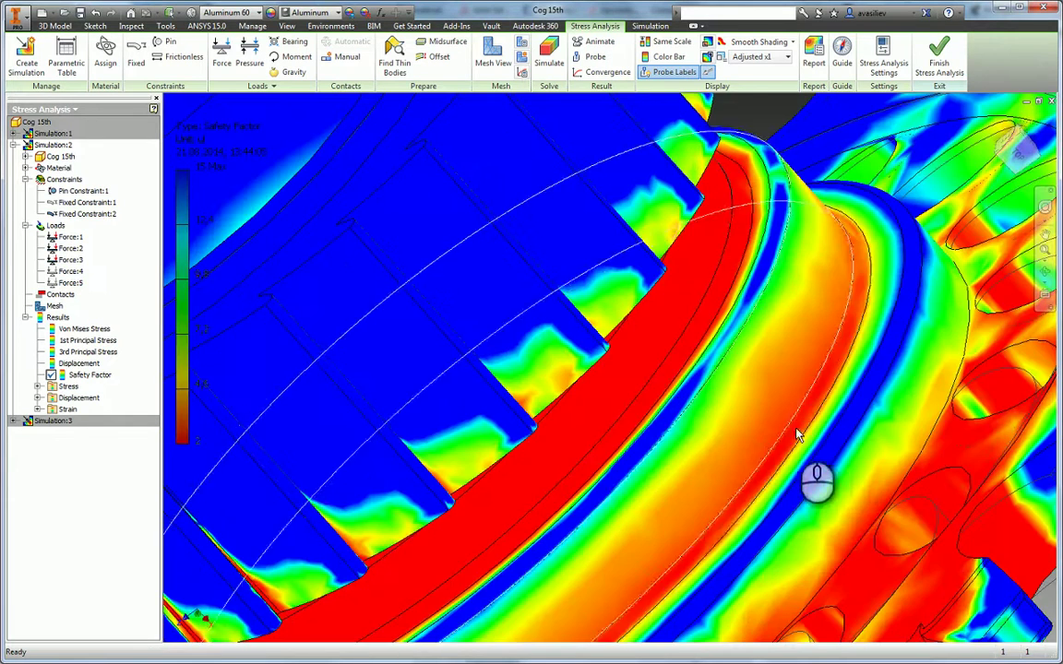
pyautogui.scroll(-3, 665, 334)
pyautogui.moveTo(664, 334)
pyautogui.keyDown('shift'); pyautogui.mouseDown(button='middle')
pyautogui.moveTo(713, 280)
pyautogui.moveTo(628, 344)
pyautogui.moveTo(600, 302)
pyautogui.moveTo(614, 334)
pyautogui.mouseUp(button='middle'); pyautogui.keyUp('shift')
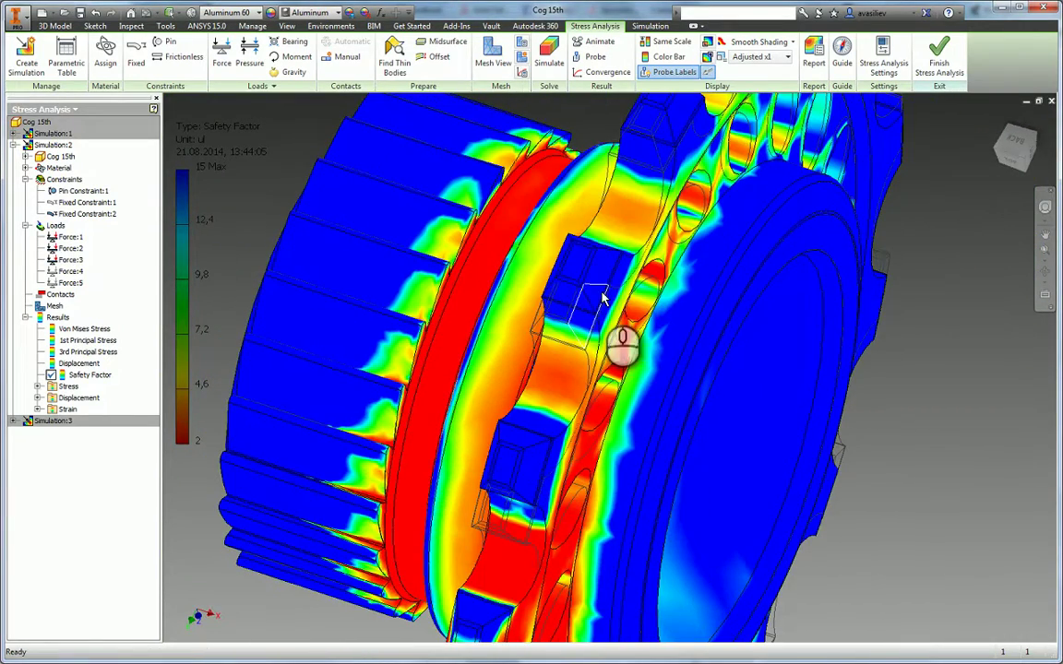
pyautogui.keyDown('shift'); pyautogui.moveTo(540, 215); pyautogui.dragTo(622, 255, button='middle'); pyautogui.keyUp('shift')
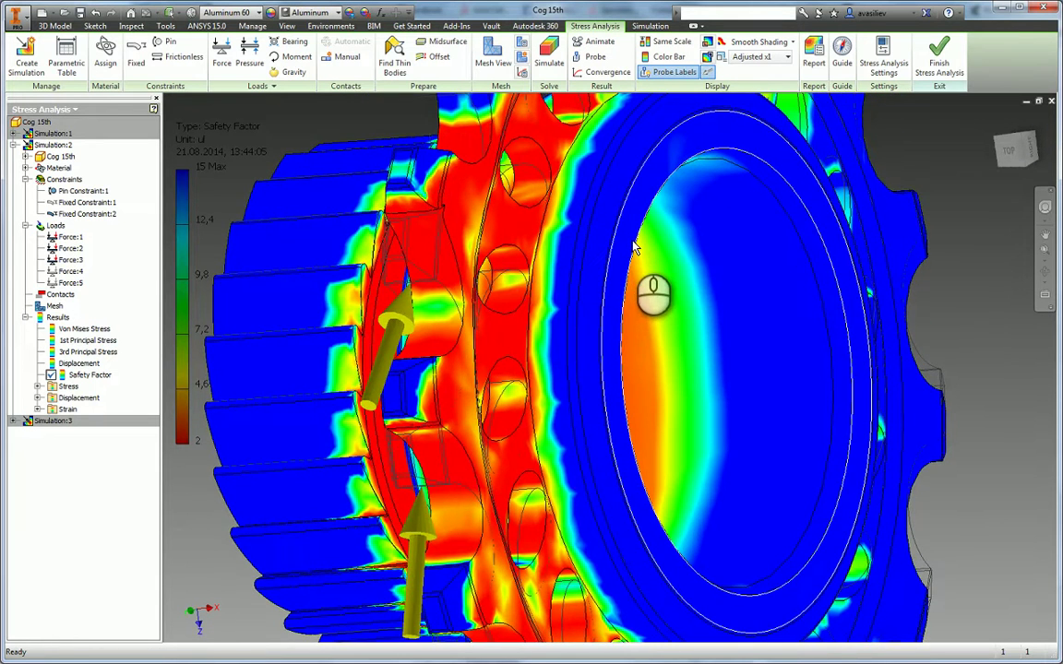
pyautogui.scroll(-5, 632, 247)
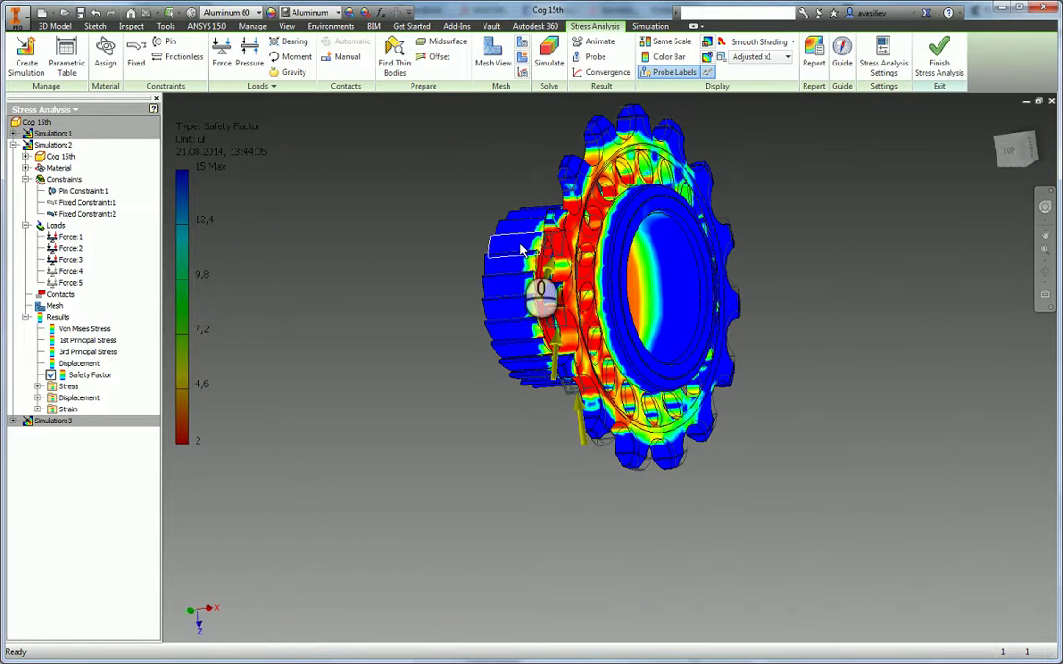
# Highlight Force:1 and examine the safety factor and deformation of the three loaded teeth up close.
pyautogui.click(72, 237)
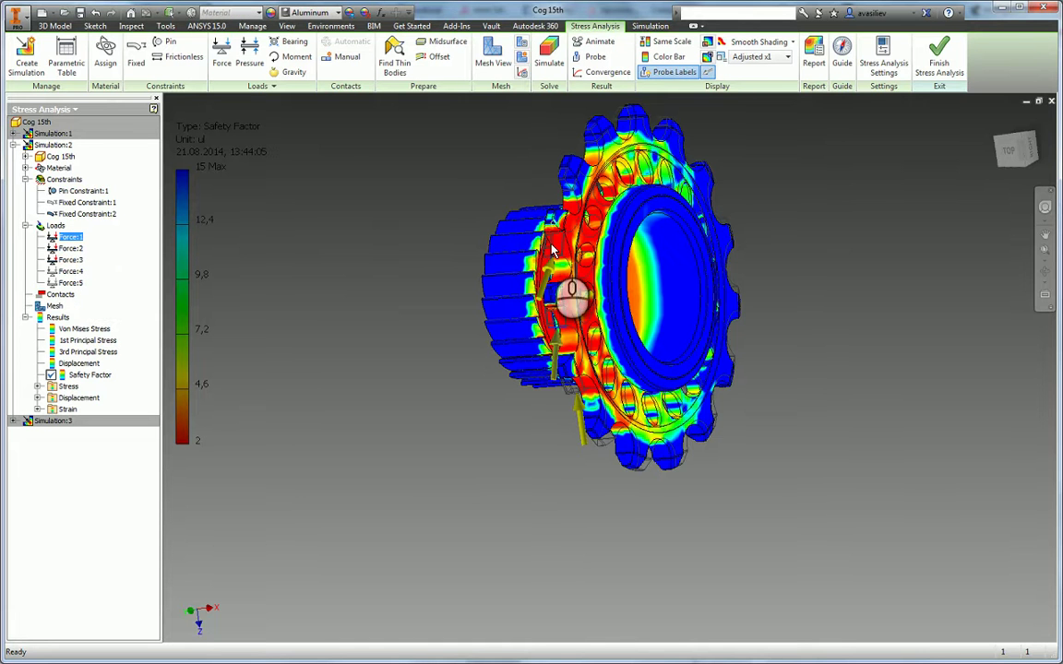
pyautogui.scroll(4, 559, 319)
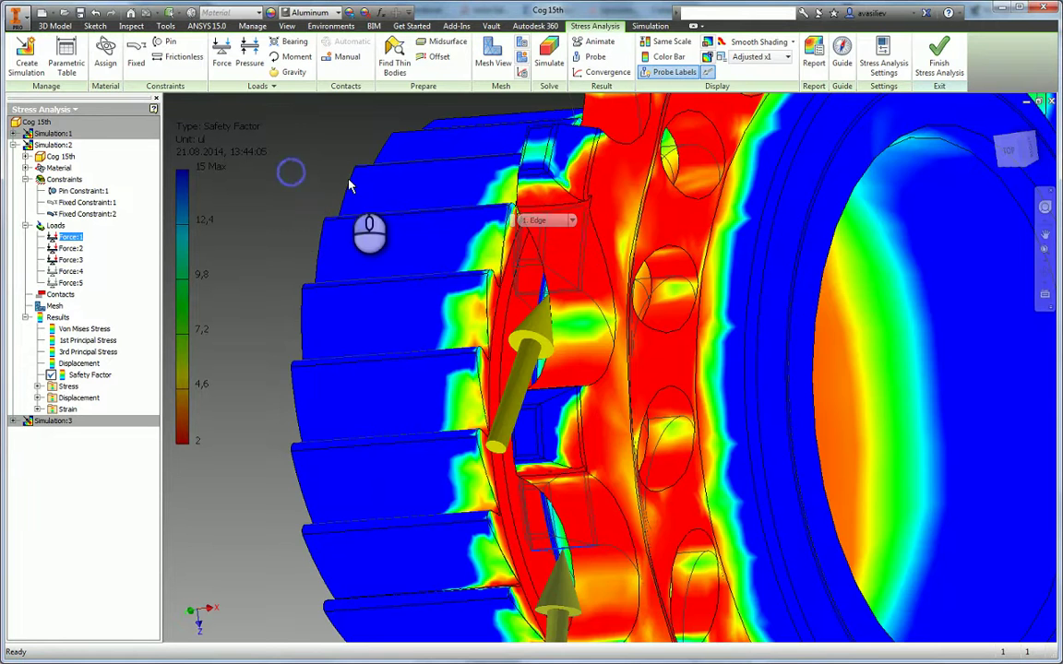
pyautogui.scroll(-5, 538, 276)
pyautogui.moveTo(540, 267); pyautogui.dragTo(658, 327, button='middle')
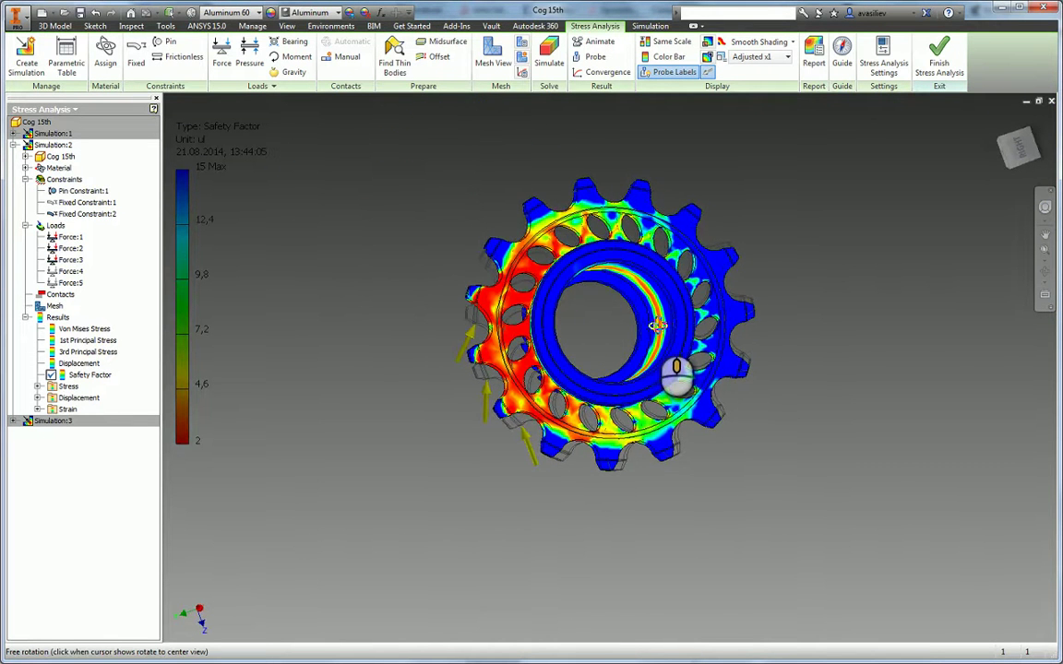
pyautogui.scroll(3, 480, 334)
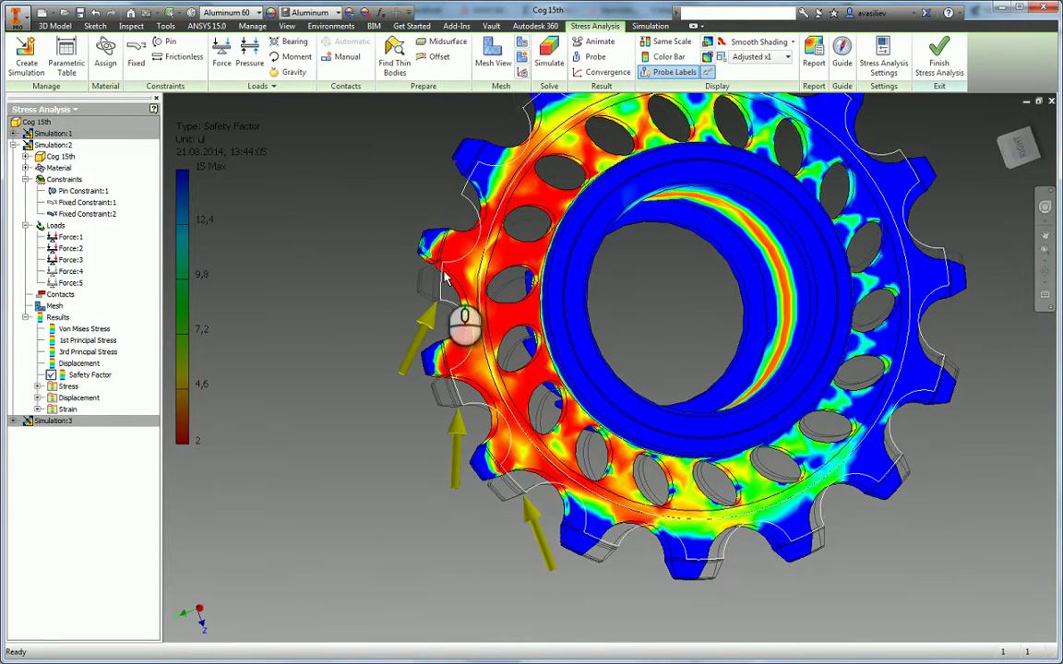
pyautogui.scroll(5, 424, 259)
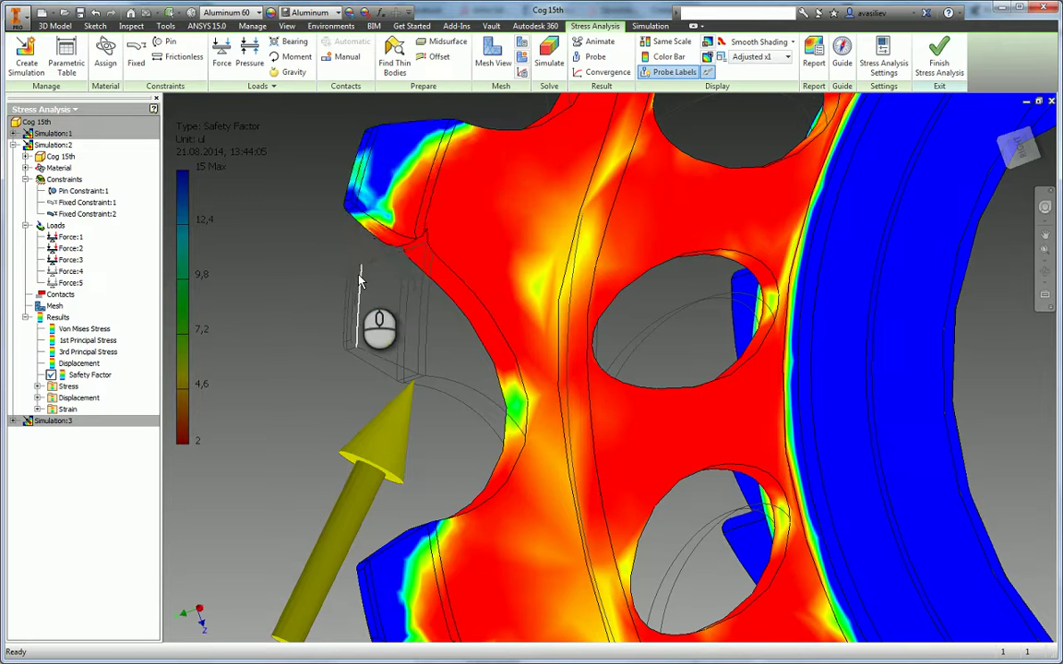
pyautogui.scroll(4, 362, 318)
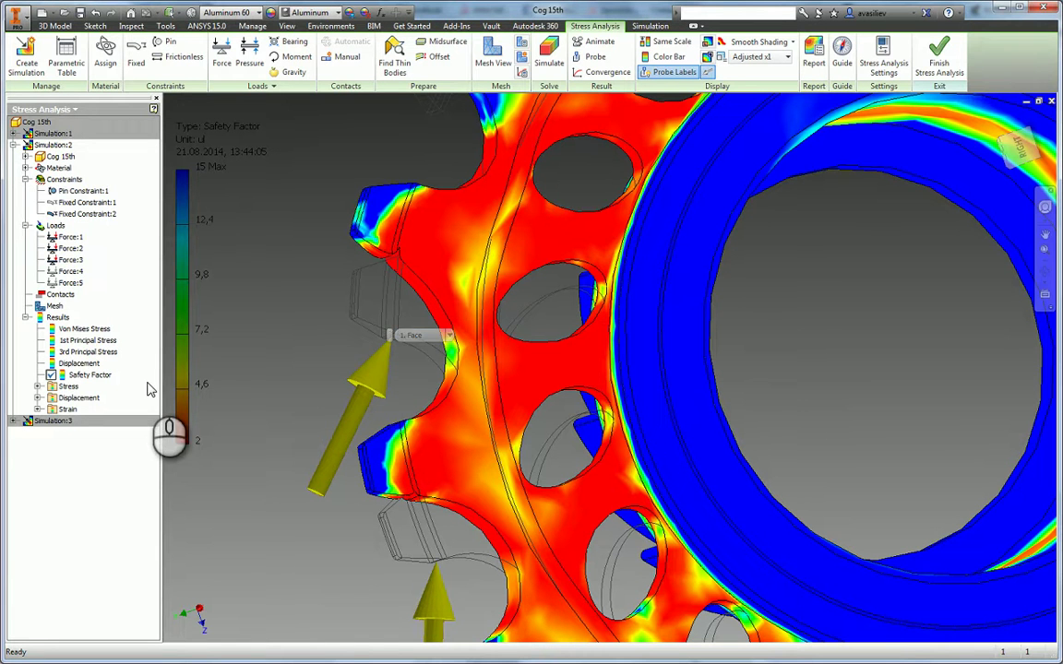
# Activate Simulation:3 and run it with the smart set of configurations.
pyautogui.rightClick(55, 420)
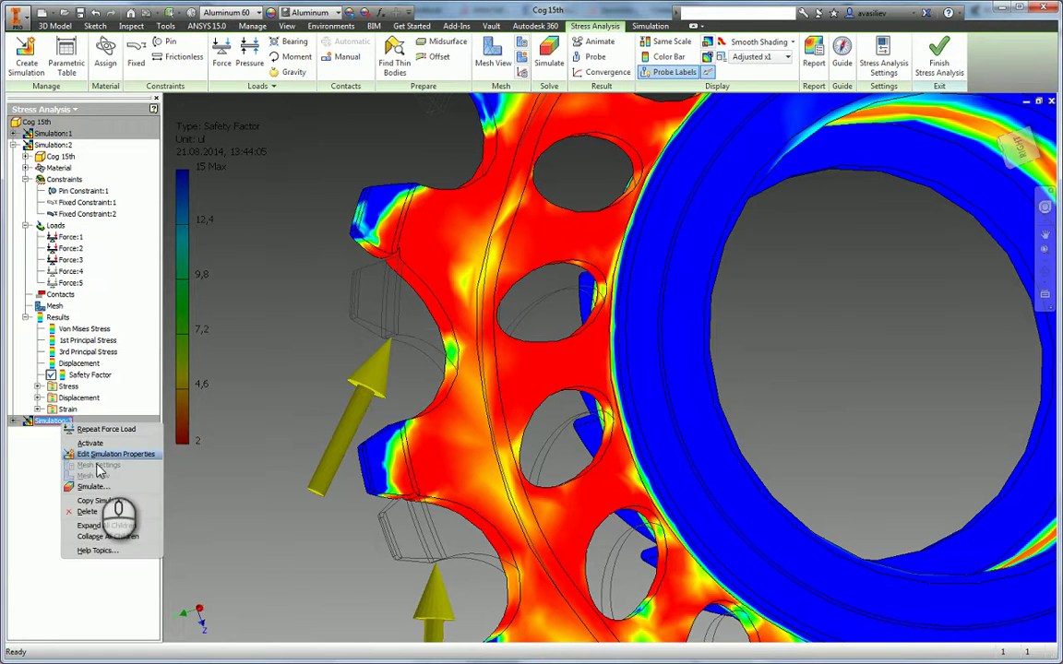
pyautogui.click(89, 443)
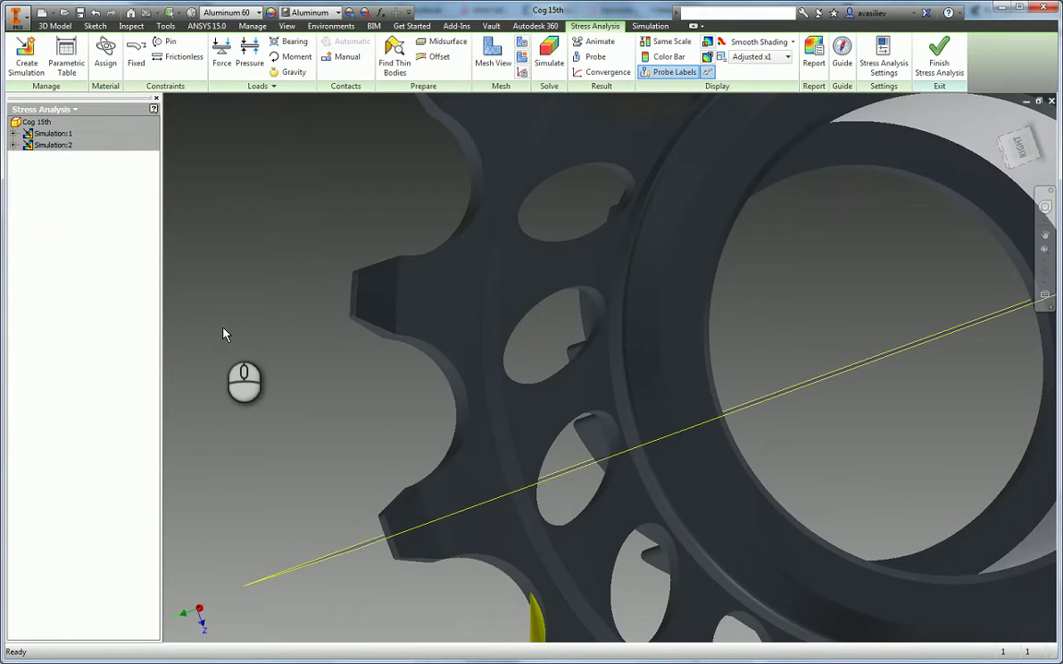
pyautogui.click(546, 63)
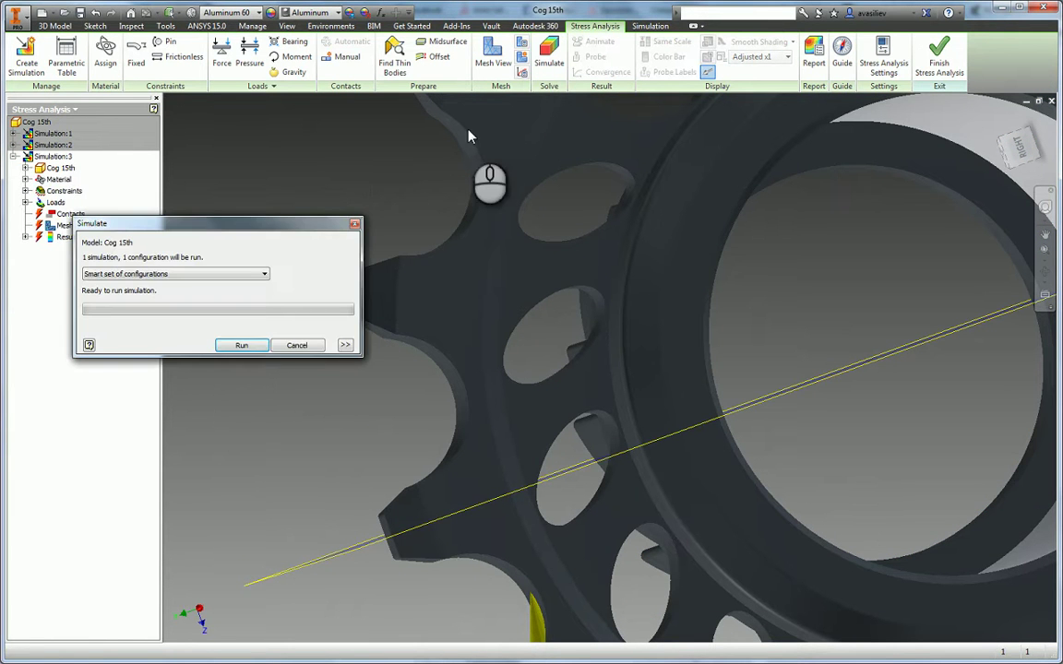
pyautogui.click(247, 345)
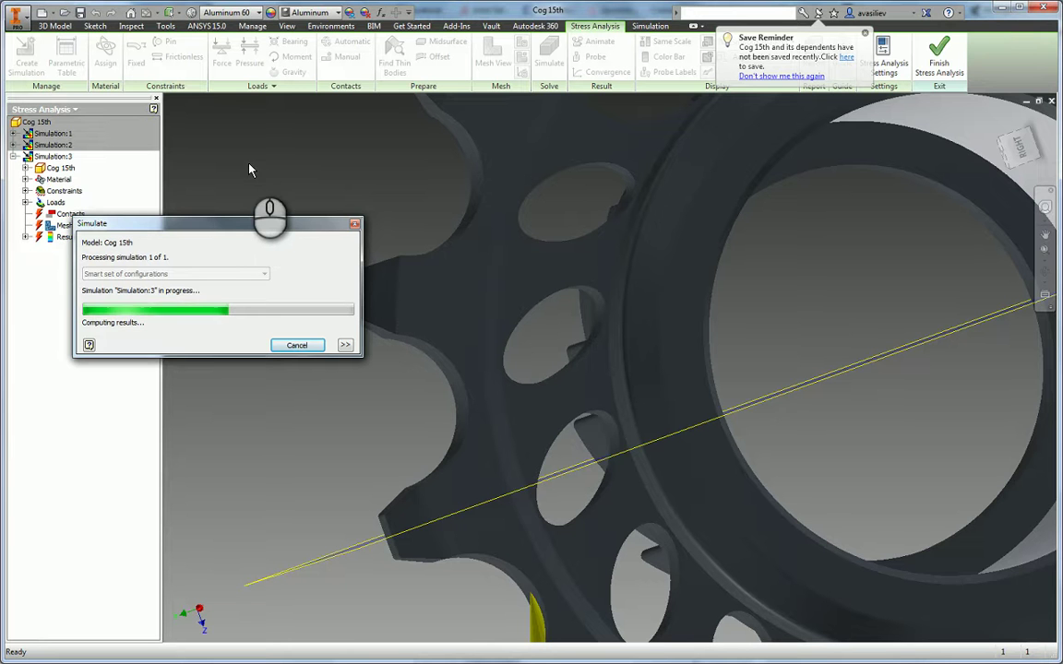
pyautogui.moveTo(242, 228); pyautogui.dragTo(110, 416)
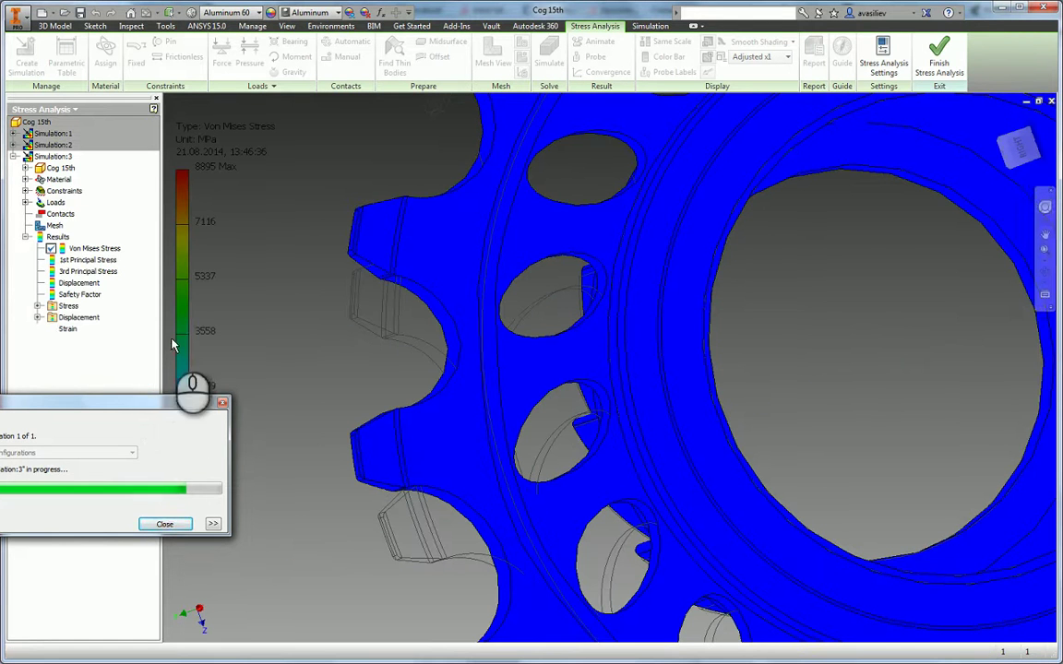
# Expand the loads of Simulation:3 and select Bearing Load:1 to locate it on the cog.
pyautogui.click(26, 202)
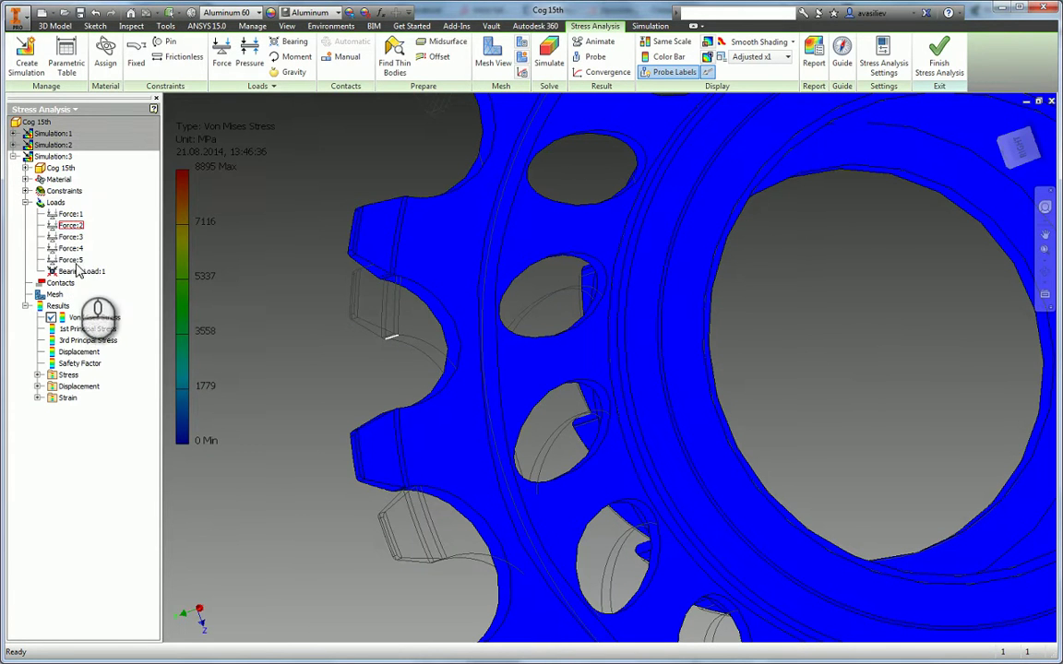
pyautogui.click(74, 271)
pyautogui.scroll(-5, 349, 249)
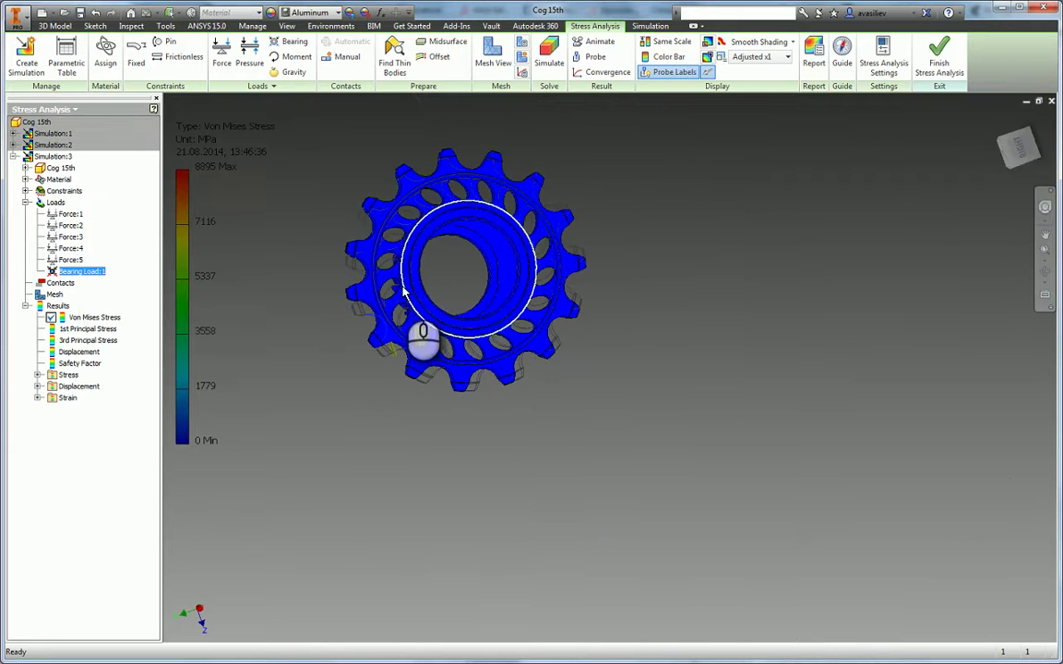
pyautogui.keyDown('shift'); pyautogui.moveTo(392, 311); pyautogui.dragTo(424, 169, button='middle'); pyautogui.keyUp('shift')
# Turn off the Von Mises Stress display and examine which tooth-gap face Bearing Load:1 acts on.
pyautogui.rightClick(88, 317)
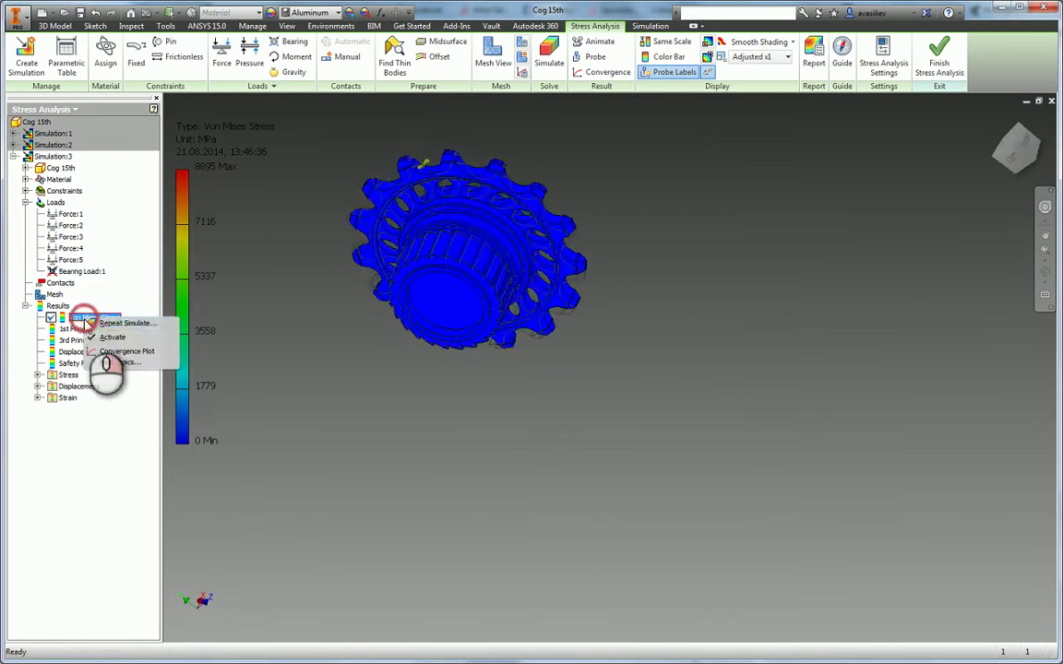
pyautogui.click(109, 338)
pyautogui.scroll(5, 408, 166)
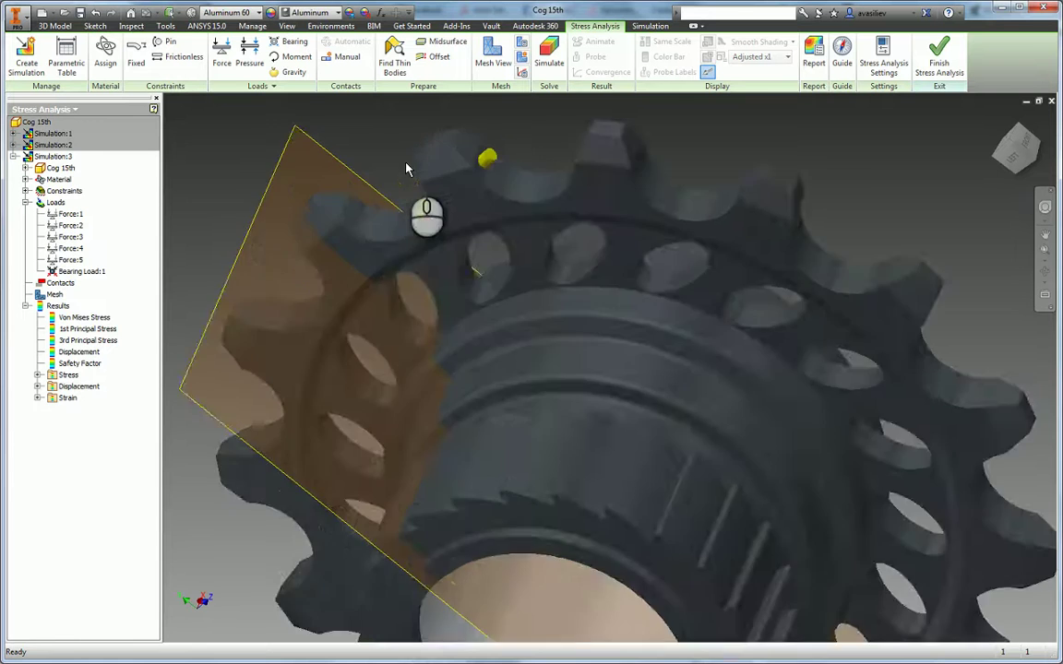
pyautogui.click(81, 271)
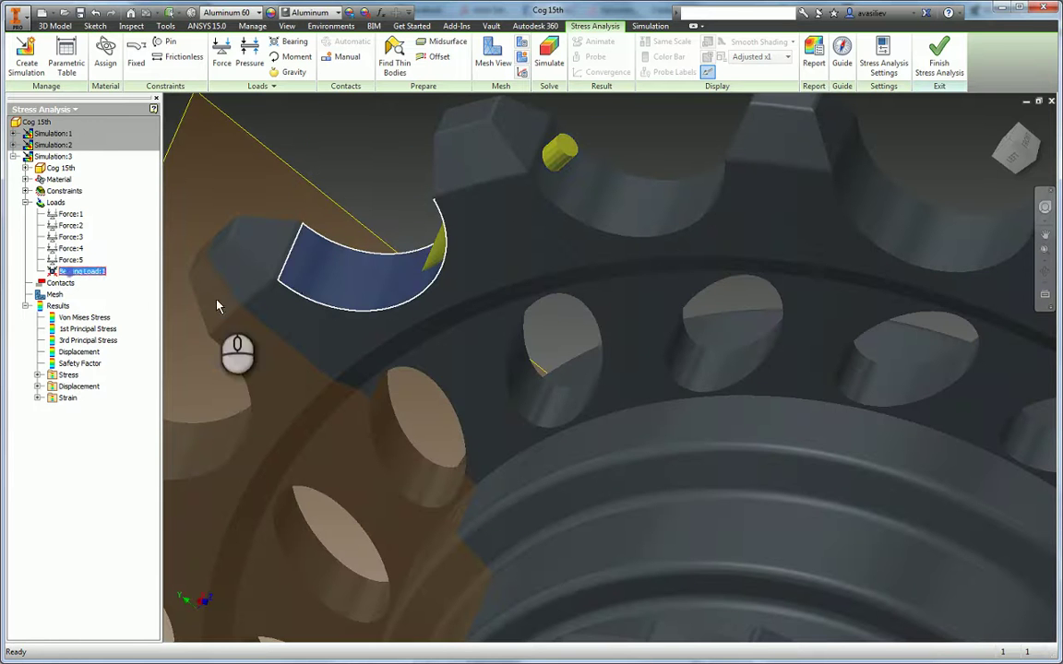
pyautogui.scroll(-5, 366, 315)
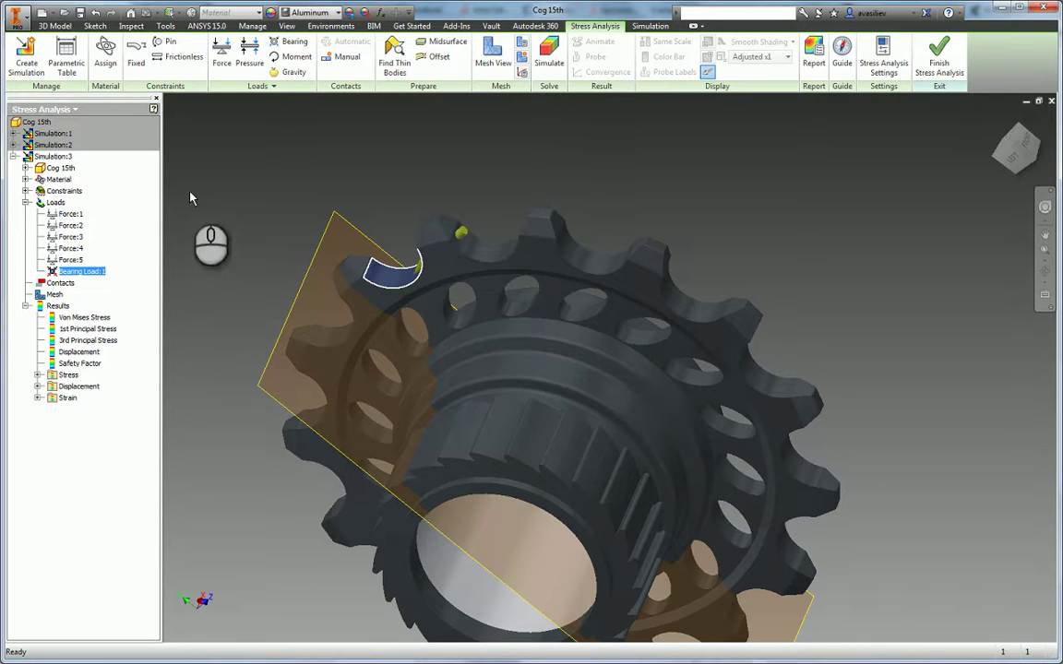
# Expand the constraints of Simulation:3 and check which face Fixed Constraint:3 references on the ratchet hub.
pyautogui.click(26, 191)
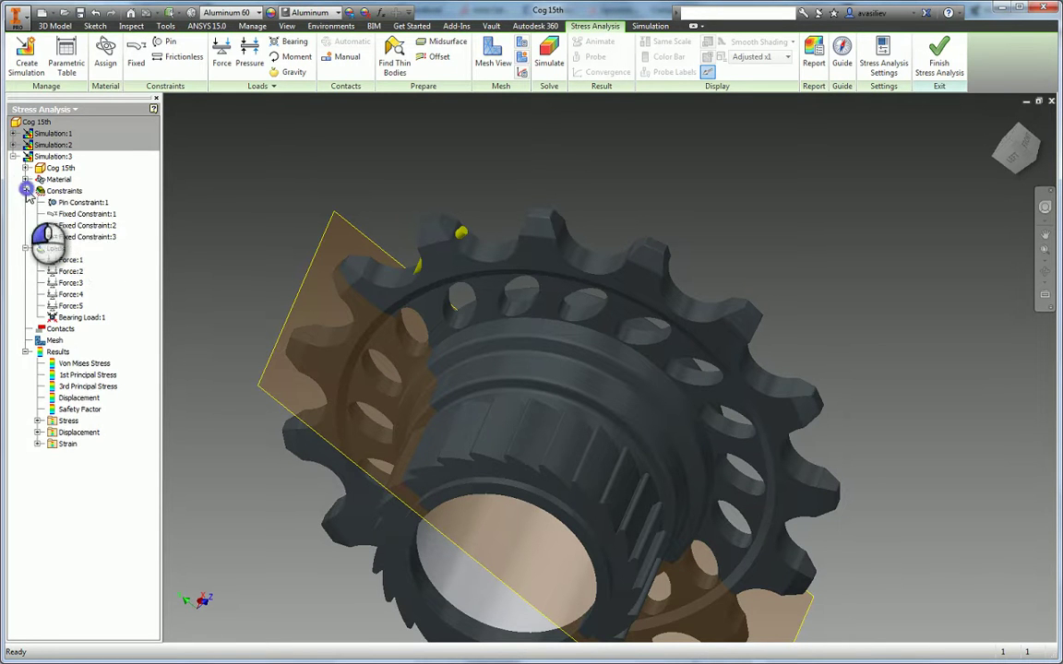
pyautogui.click(83, 237)
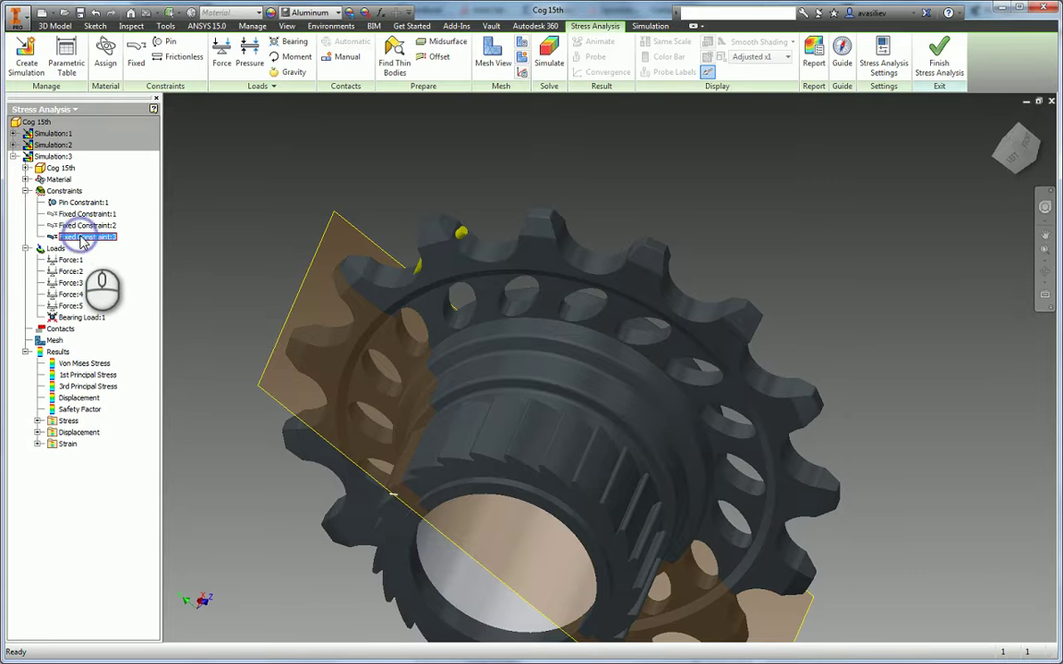
pyautogui.keyDown('shift'); pyautogui.moveTo(458, 421); pyautogui.dragTo(652, 302, button='middle'); pyautogui.keyUp('shift')
pyautogui.scroll(5, 496, 392)
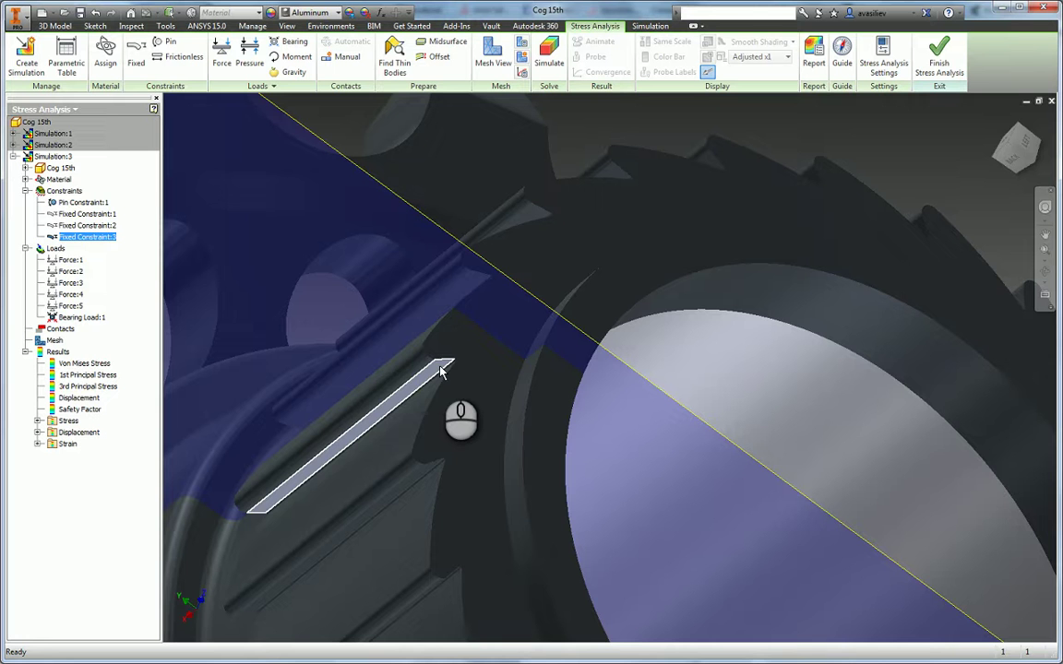
pyautogui.moveTo(440, 369)
pyautogui.scroll(-5, 636, 339)
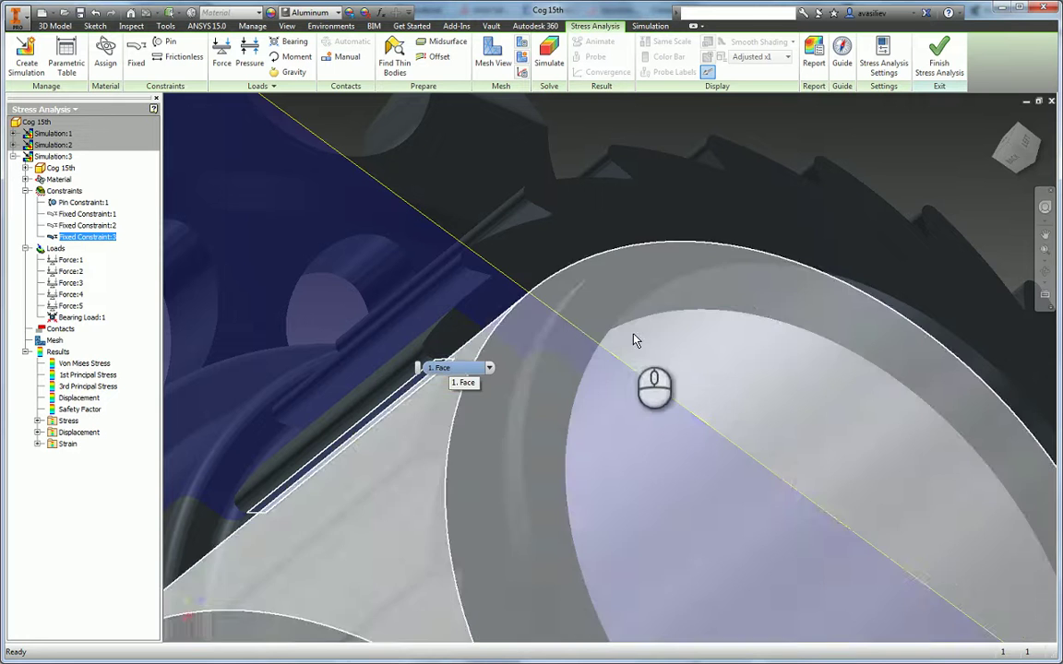
# Clear the constraint selection and display the Von Mises Stress results of Simulation:3 on the cog.
pyautogui.click(662, 188)
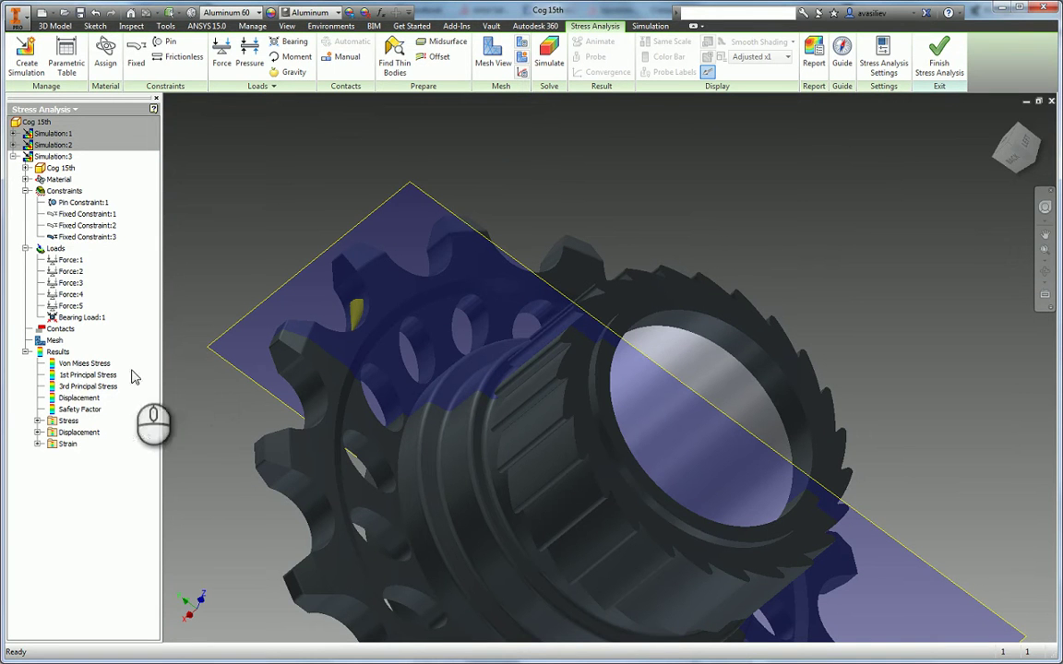
pyautogui.rightClick(79, 409)
pyautogui.click(83, 365)
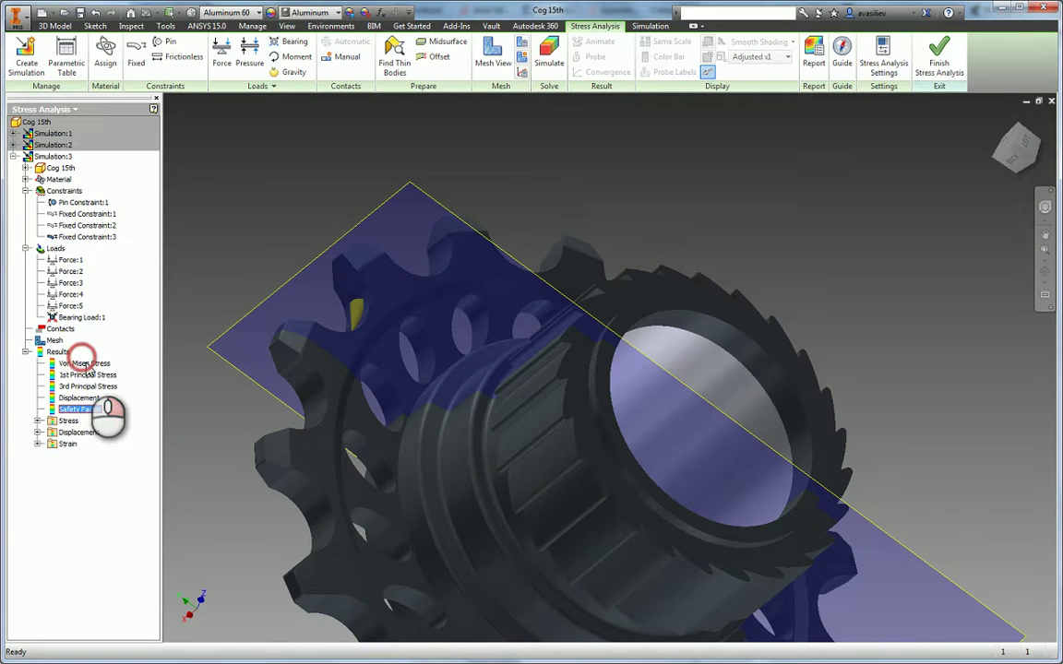
pyautogui.rightClick(83, 364)
pyautogui.click(115, 386)
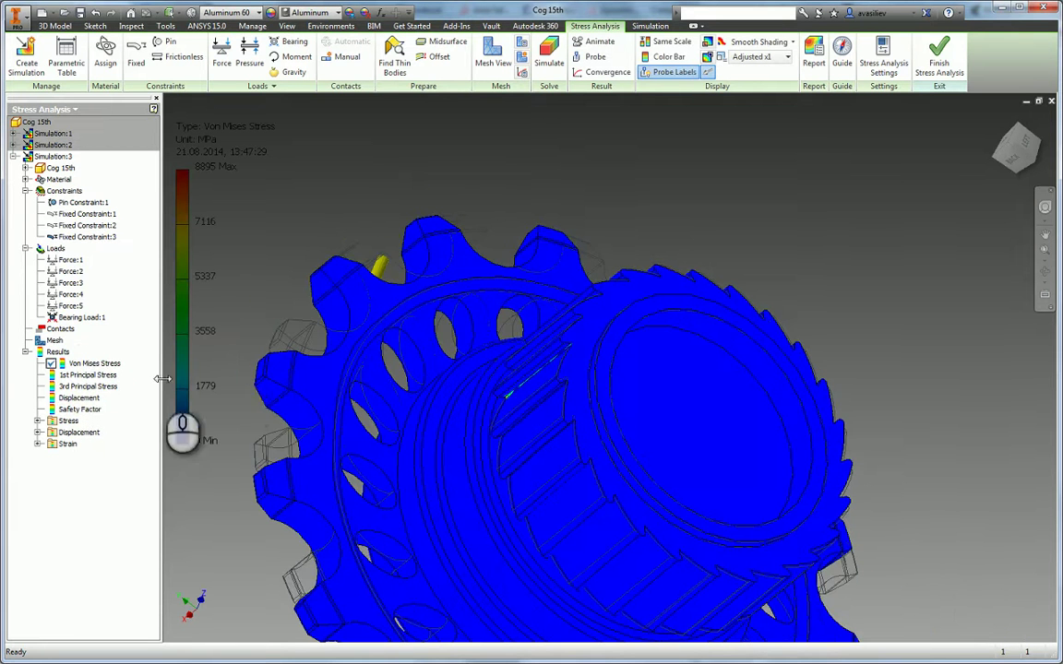
# Examine the Von Mises stress concentration along the ratchet hub's splines and compare its location with the face of Fixed Constraint:3.
pyautogui.keyDown('shift'); pyautogui.moveTo(570, 209); pyautogui.dragTo(288, 118, button='middle'); pyautogui.keyUp('shift')
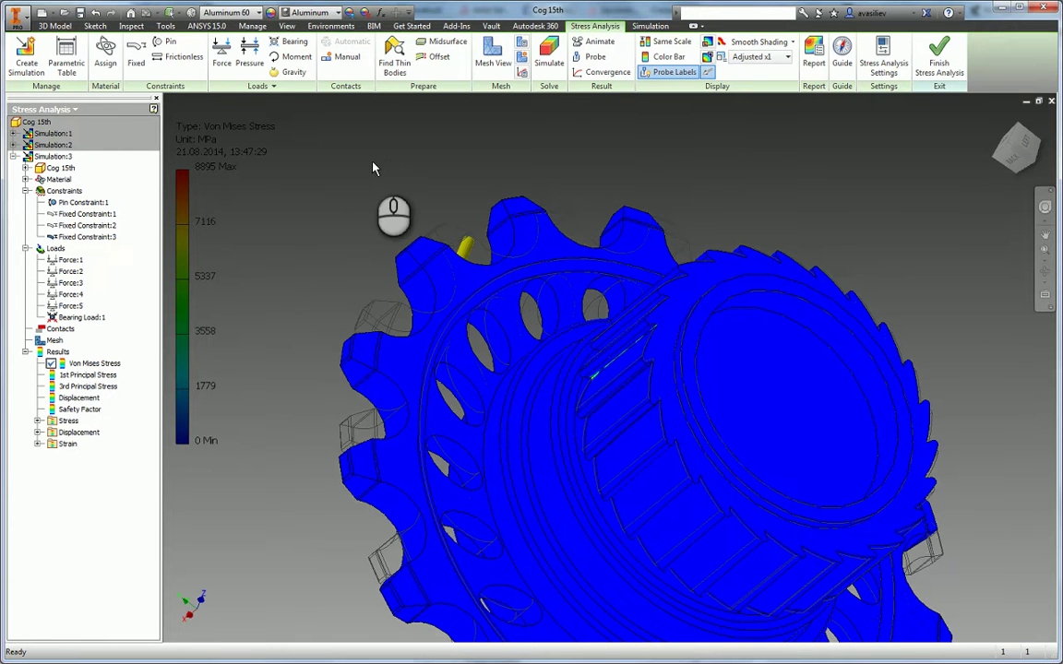
pyautogui.keyDown('shift'); pyautogui.moveTo(533, 171); pyautogui.dragTo(803, 342, button='middle'); pyautogui.keyUp('shift')
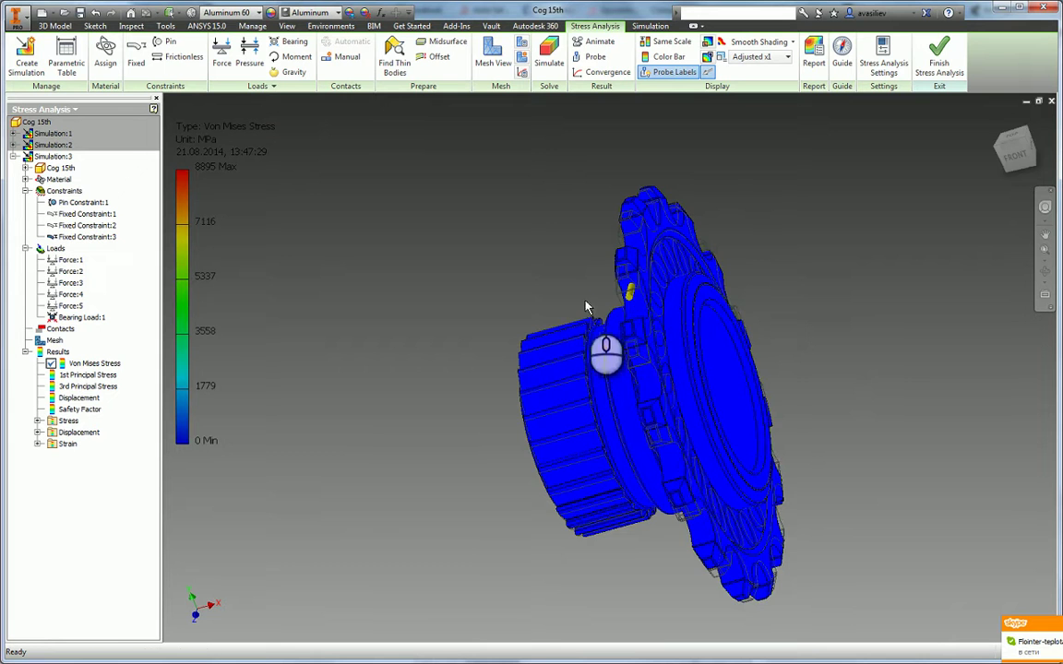
pyautogui.keyDown('shift'); pyautogui.moveTo(588, 303); pyautogui.dragTo(610, 427, button='middle'); pyautogui.keyUp('shift')
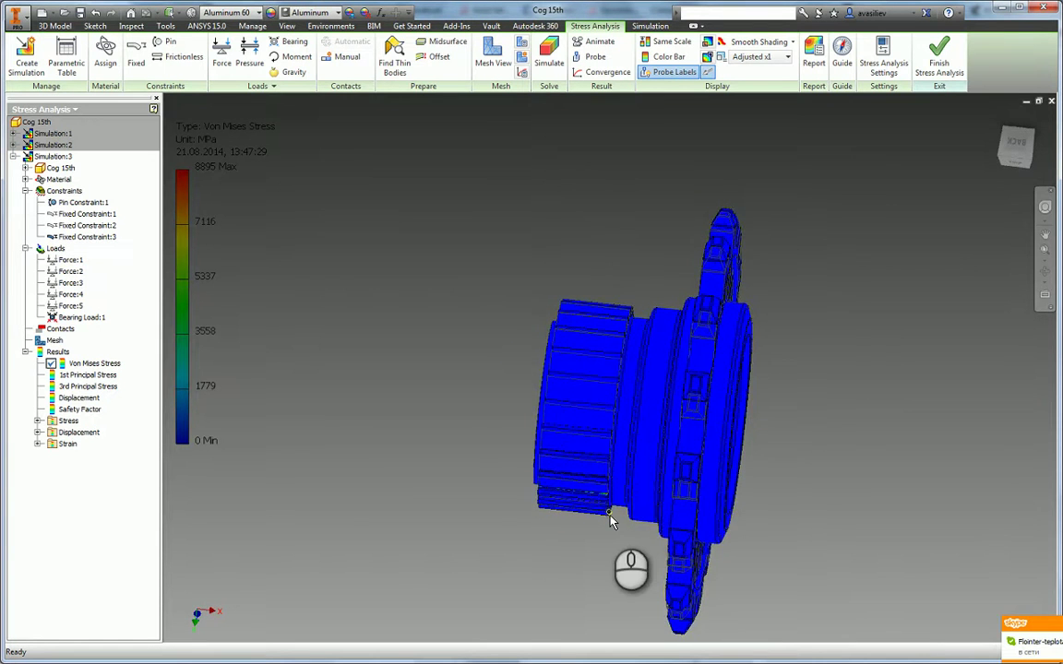
pyautogui.scroll(5, 612, 517)
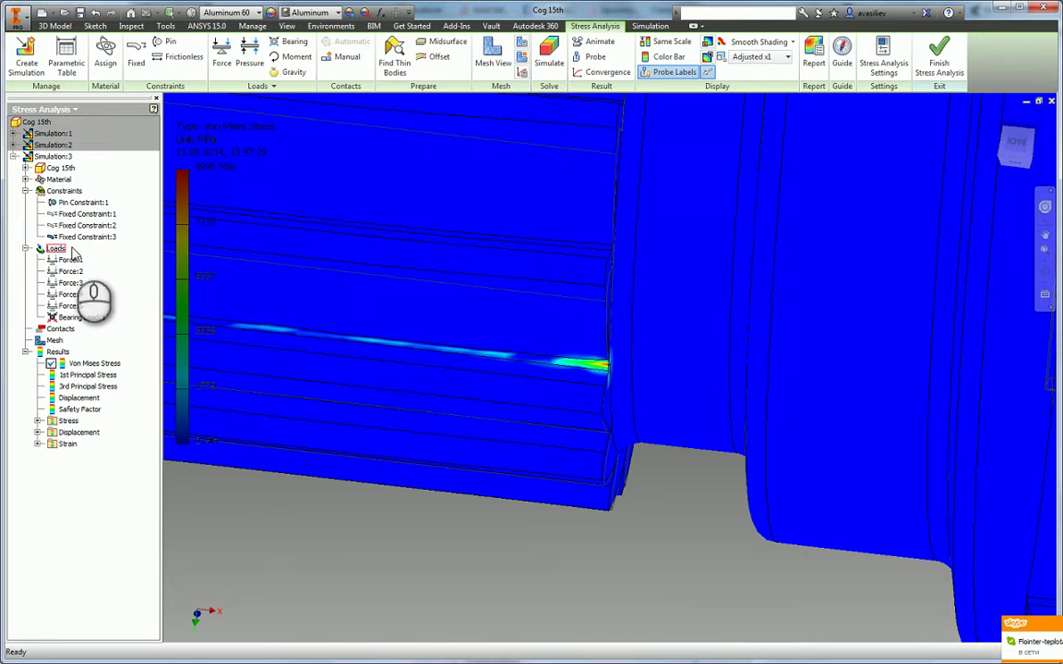
pyautogui.click(100, 236)
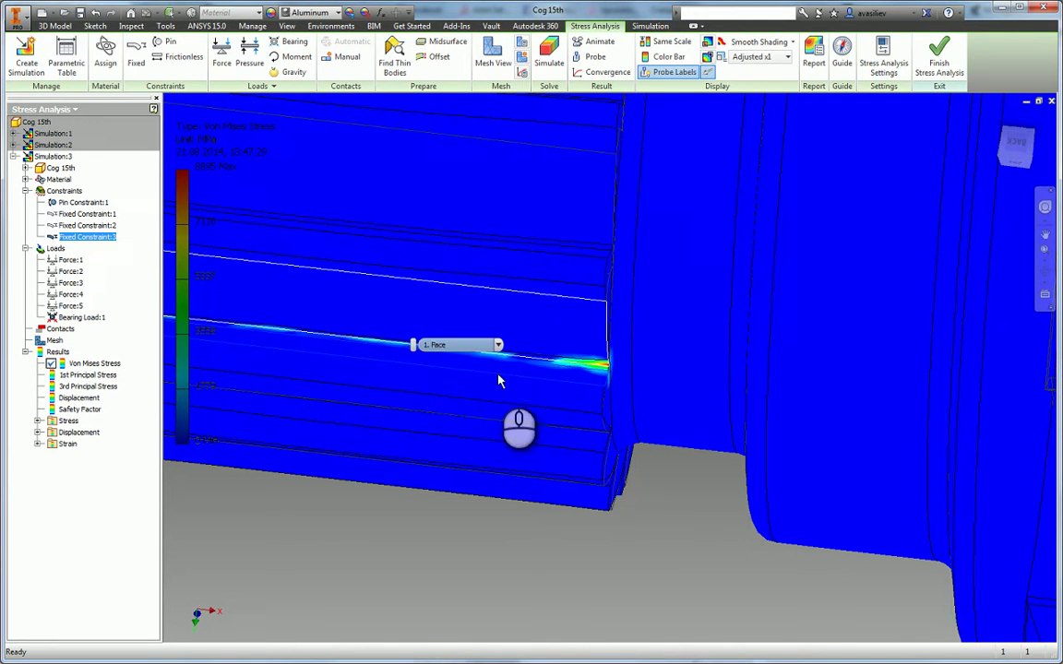
pyautogui.scroll(5, 676, 554)
pyautogui.keyDown('shift'); pyautogui.moveTo(677, 555); pyautogui.dragTo(674, 332, button='middle'); pyautogui.keyUp('shift')
# Display the Safety Factor results of Simulation:3 and examine their distribution over the ratchet hub, perforated web and teeth.
pyautogui.rightClick(79, 409)
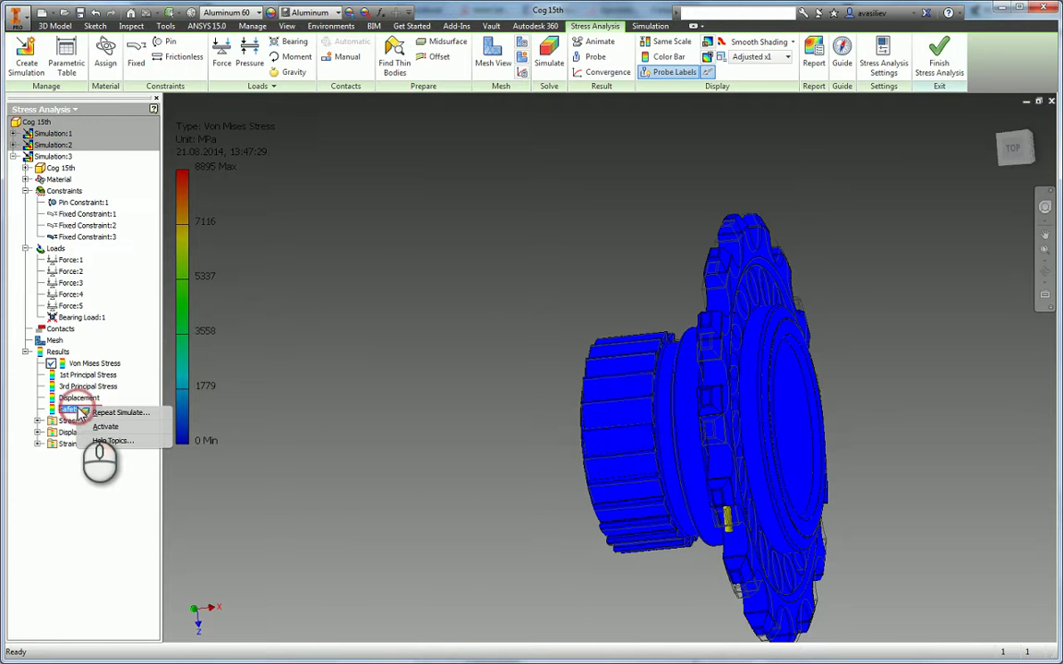
pyautogui.click(103, 427)
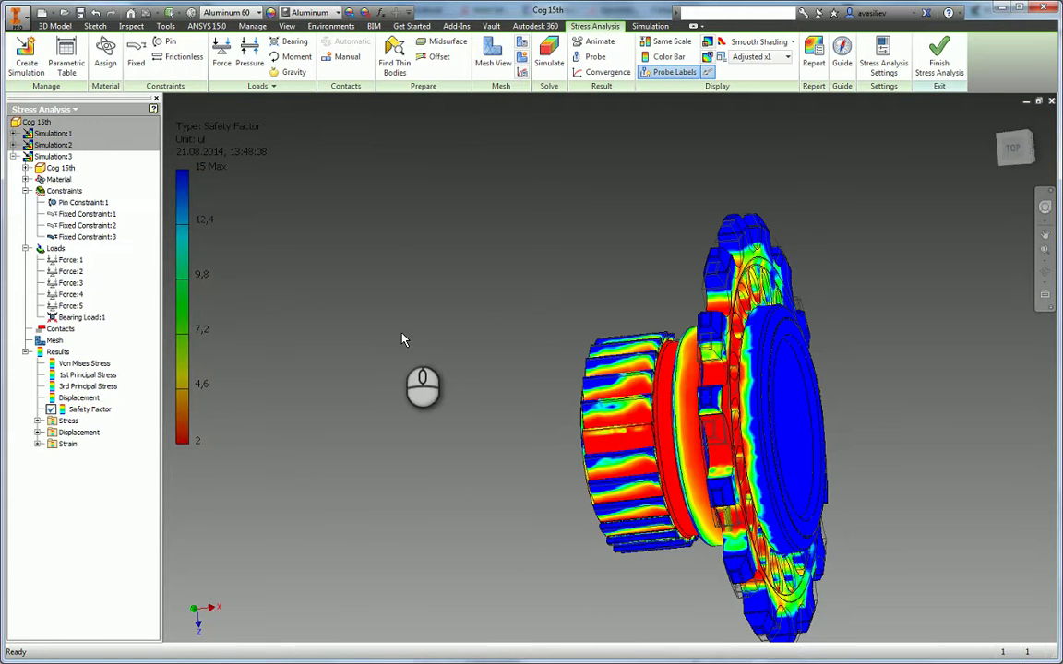
pyautogui.moveTo(394, 287); pyautogui.dragTo(367, 232, button='middle')
pyautogui.keyDown('shift'); pyautogui.moveTo(450, 256); pyautogui.dragTo(365, 286, button='middle'); pyautogui.keyUp('shift')
pyautogui.keyDown('shift'); pyautogui.moveTo(827, 210); pyautogui.dragTo(605, 470, button='middle'); pyautogui.keyUp('shift')
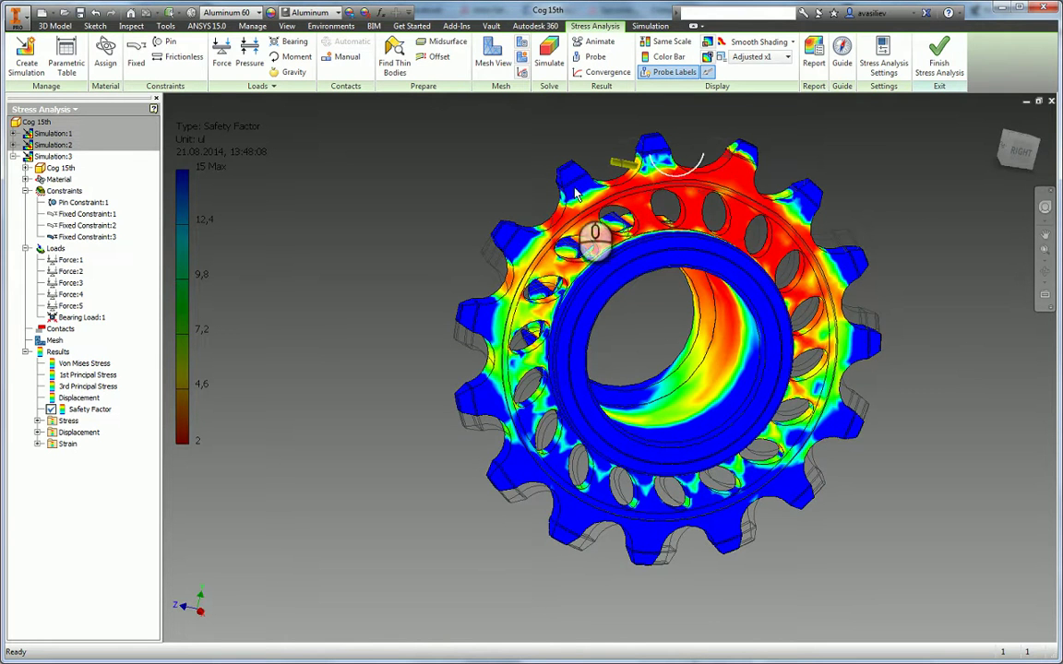
pyautogui.keyDown('shift'); pyautogui.moveTo(581, 183); pyautogui.dragTo(703, 253, button='middle'); pyautogui.keyUp('shift')
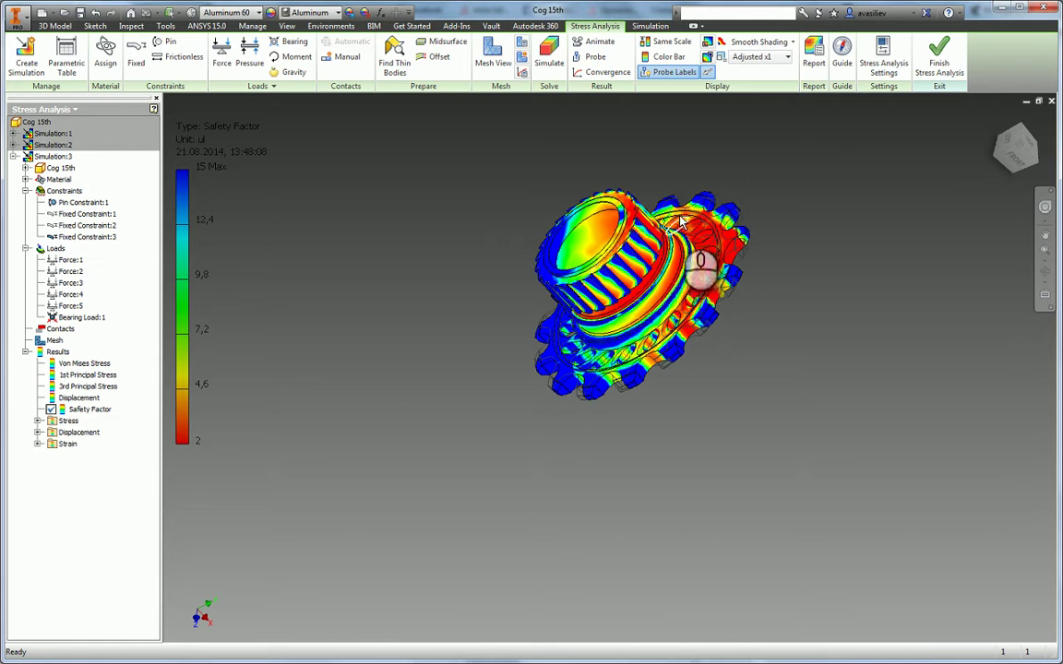
pyautogui.scroll(3, 682, 226)
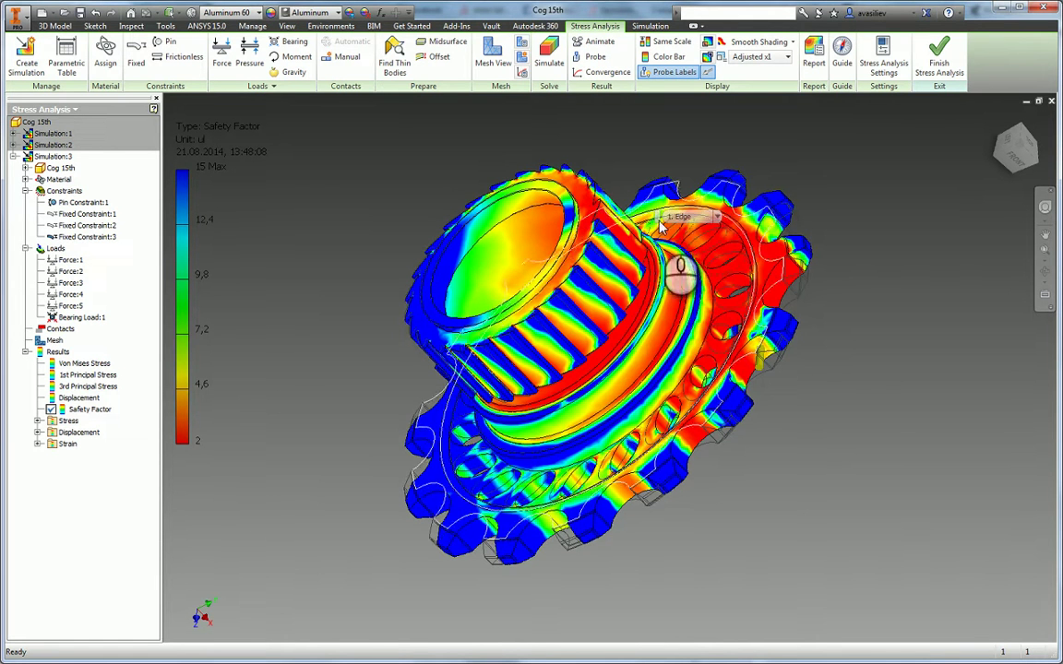
pyautogui.keyDown('shift'); pyautogui.moveTo(735, 263); pyautogui.dragTo(666, 193, button='middle'); pyautogui.keyUp('shift')
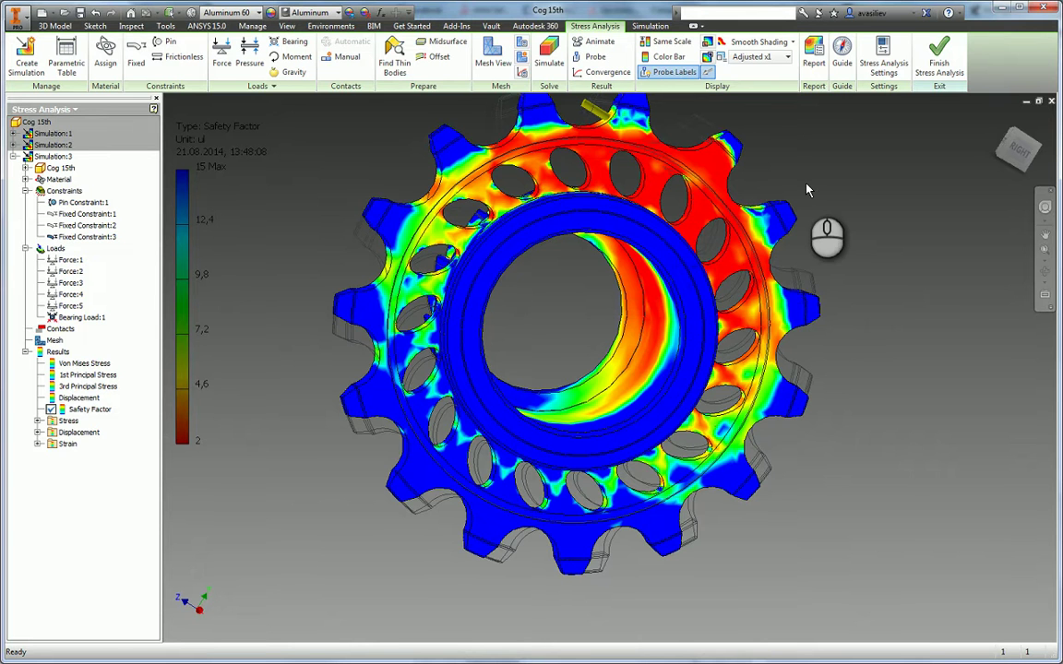
pyautogui.keyDown('shift'); pyautogui.moveTo(804, 188); pyautogui.dragTo(752, 225, button='middle'); pyautogui.keyUp('shift')
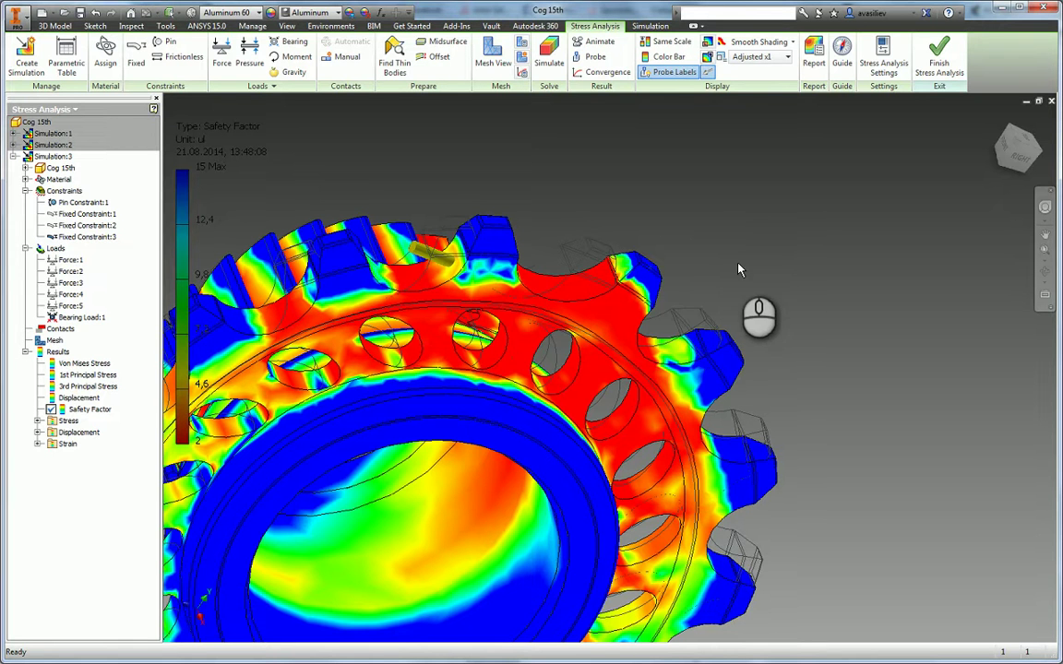
pyautogui.scroll(-4, 519, 227)
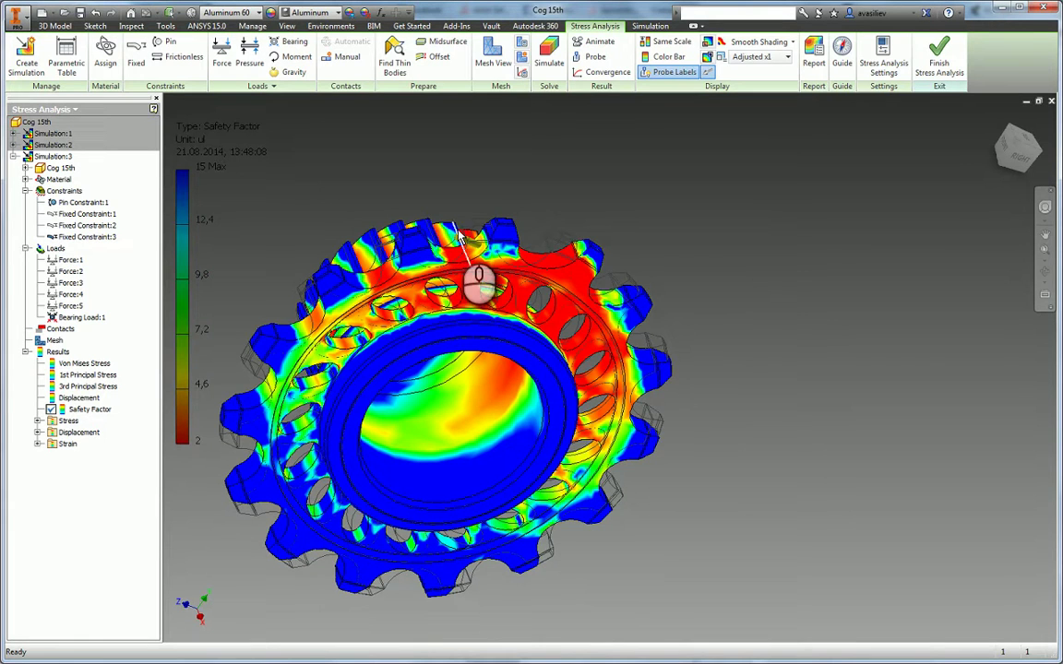
# Turn off the Safety Factor display and check the tooth-gap face near the loaded teeth.
pyautogui.rightClick(106, 408)
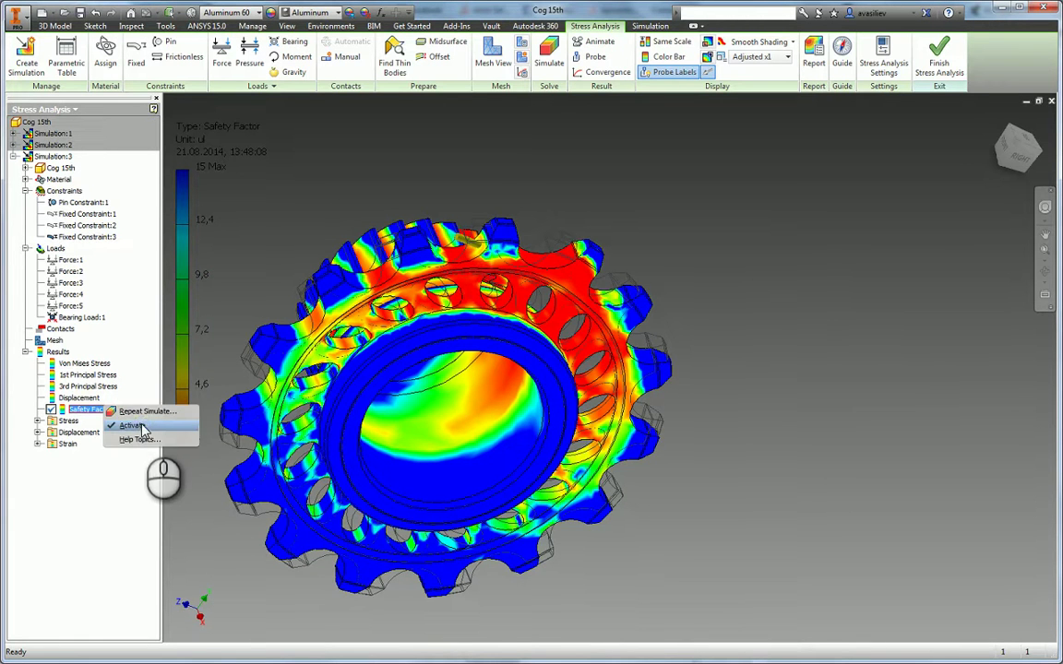
pyautogui.click(132, 426)
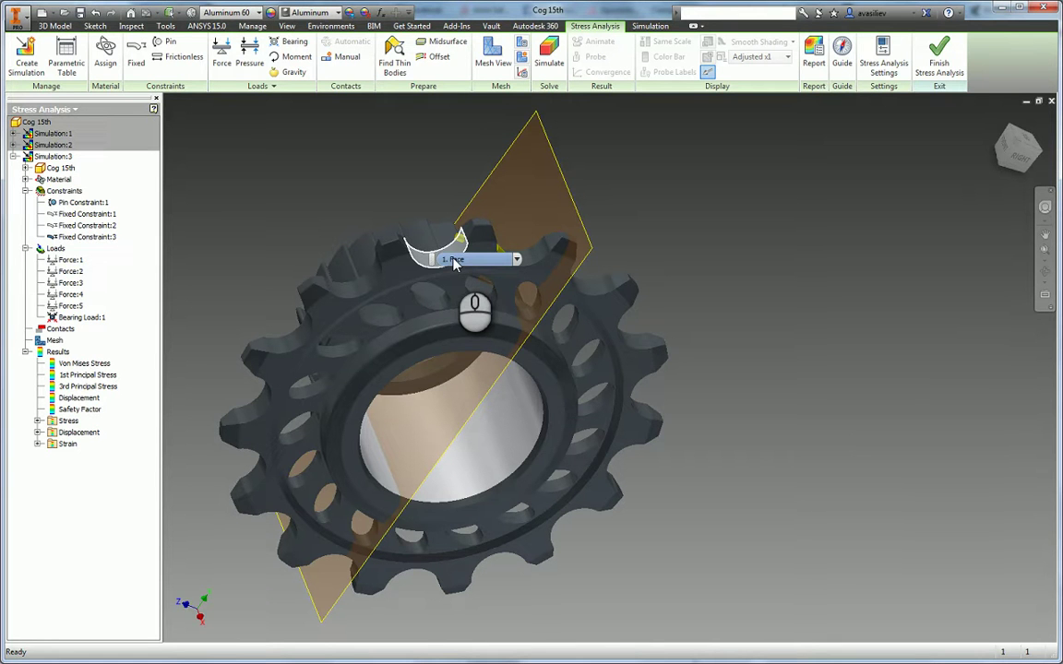
pyautogui.click(453, 263)
pyautogui.click(429, 277)
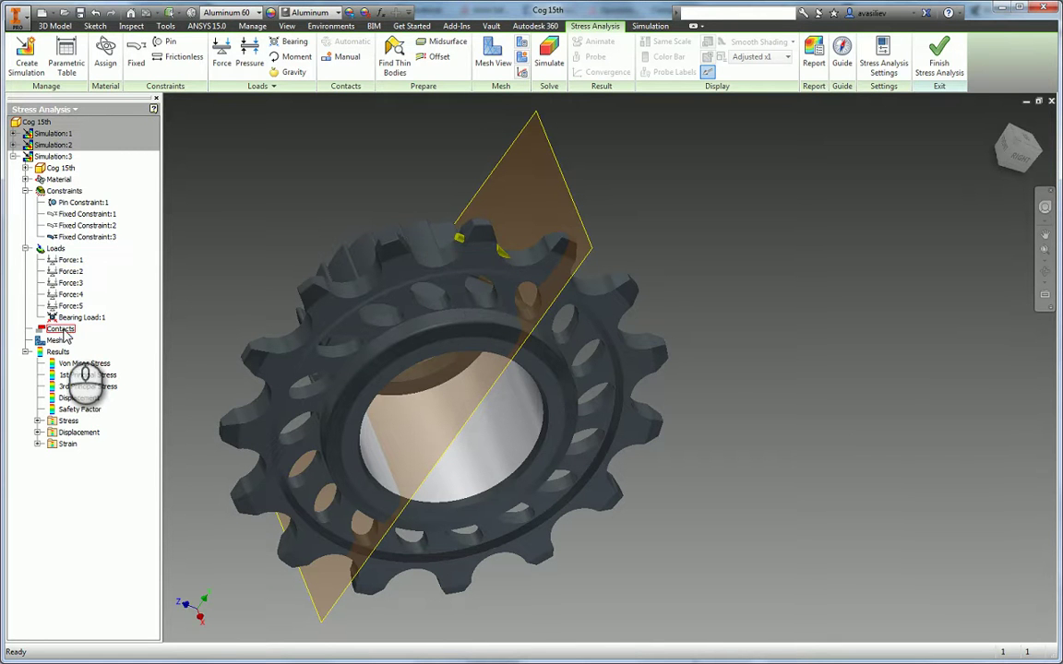
# Select the Contacts of Simulation:3 and inspect the cog's ratchet hub and bore from both sides.
pyautogui.click(61, 329)
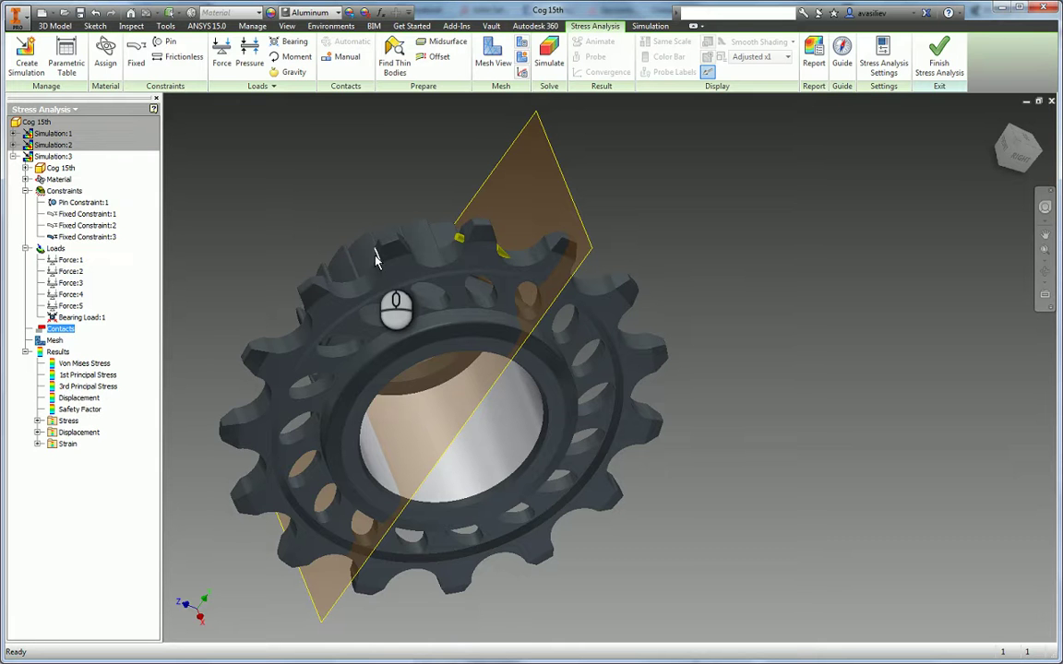
pyautogui.middleClick(439, 255)
pyautogui.keyDown('shift'); pyautogui.moveTo(439, 255); pyautogui.dragTo(411, 295, button='middle'); pyautogui.keyUp('shift')
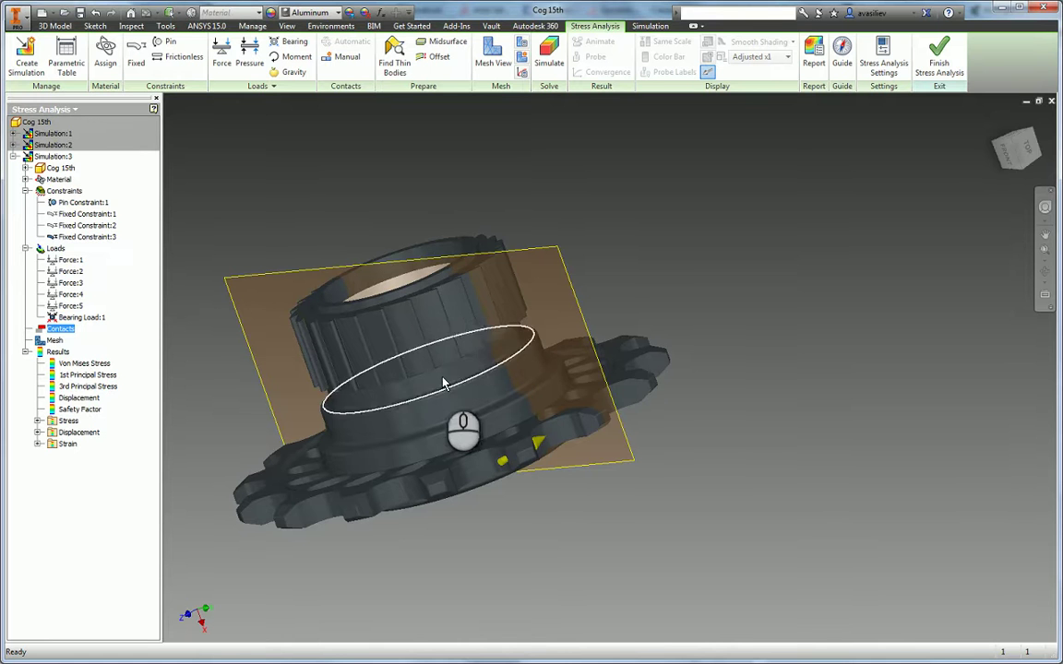
pyautogui.keyDown('shift'); pyautogui.moveTo(526, 379); pyautogui.dragTo(506, 312, button='middle'); pyautogui.keyUp('shift')
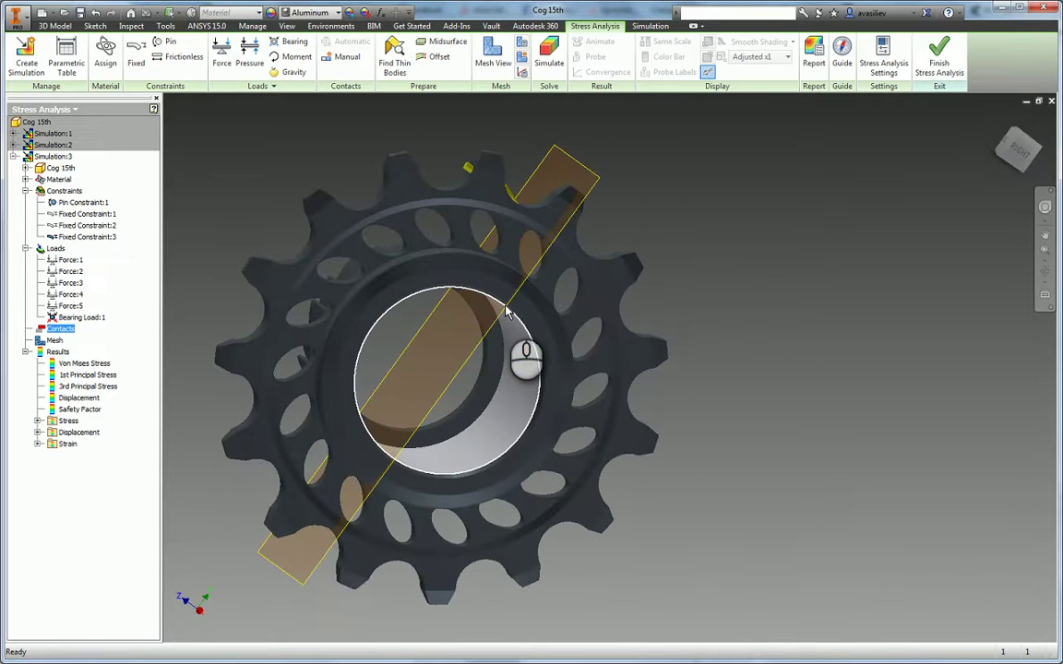
pyautogui.moveTo(505, 312)
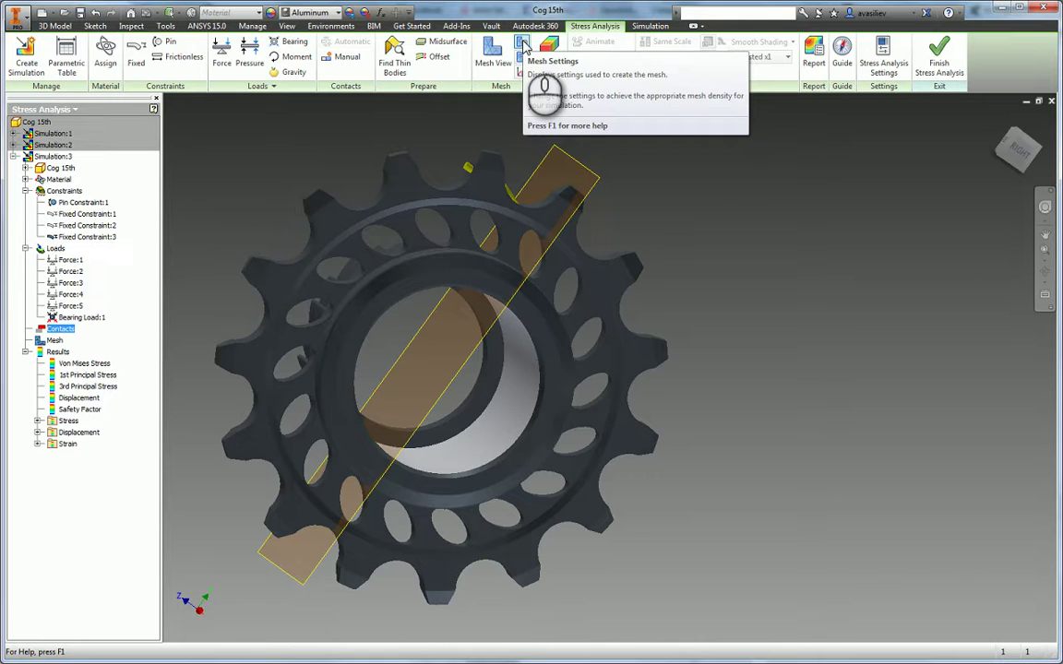
# Select the narrow ring face around the cog's bore and examine it in relation to the whole cog.
pyautogui.scroll(3, 395, 277)
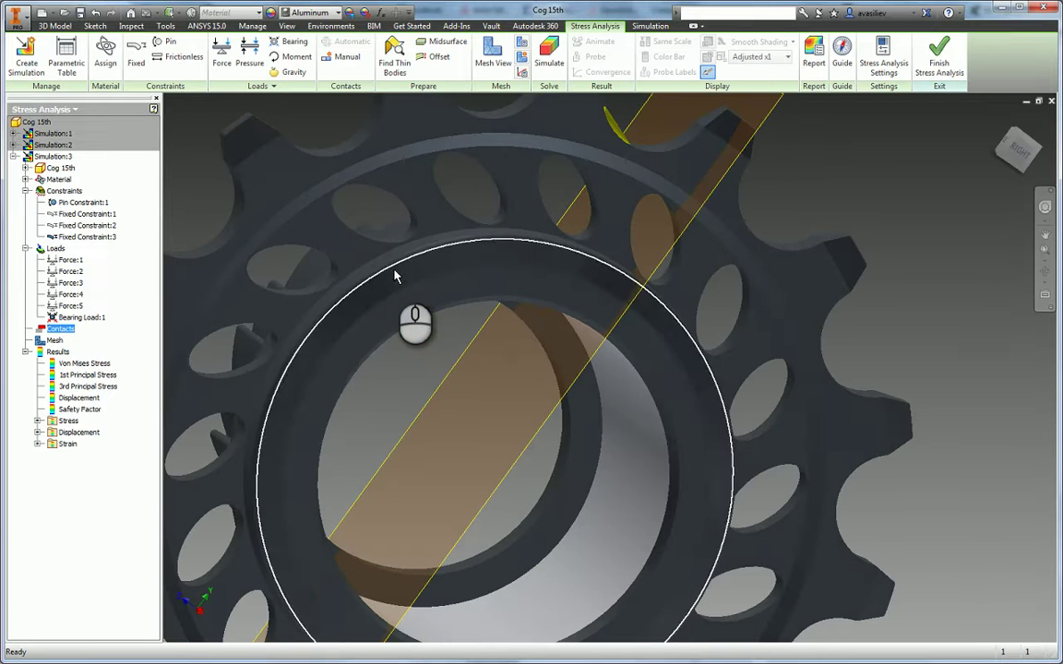
pyautogui.scroll(4, 411, 270)
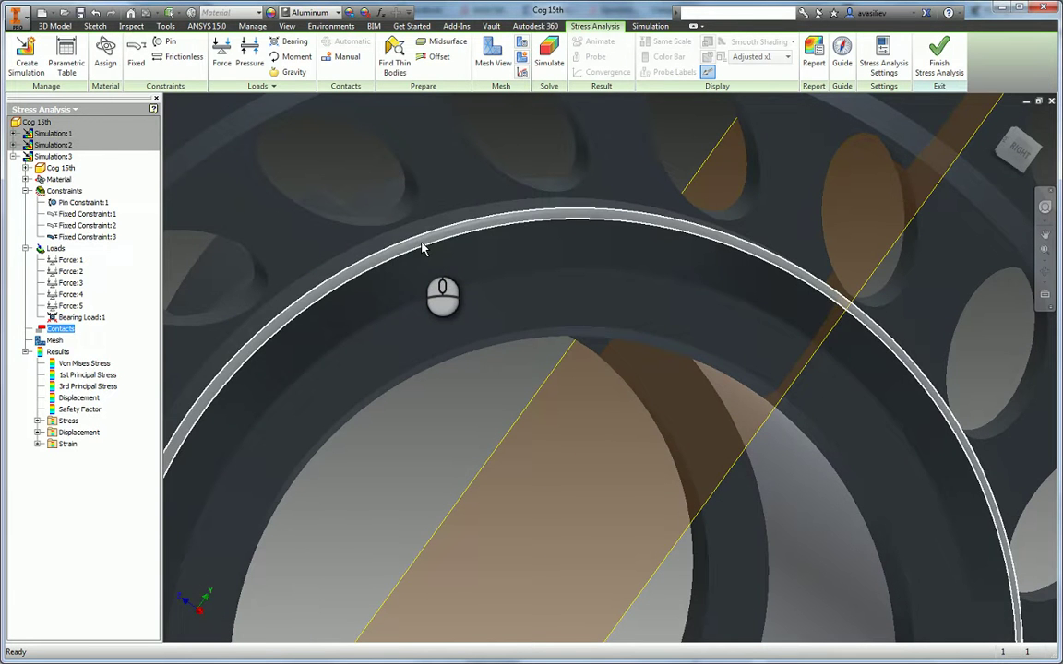
pyautogui.scroll(4, 422, 247)
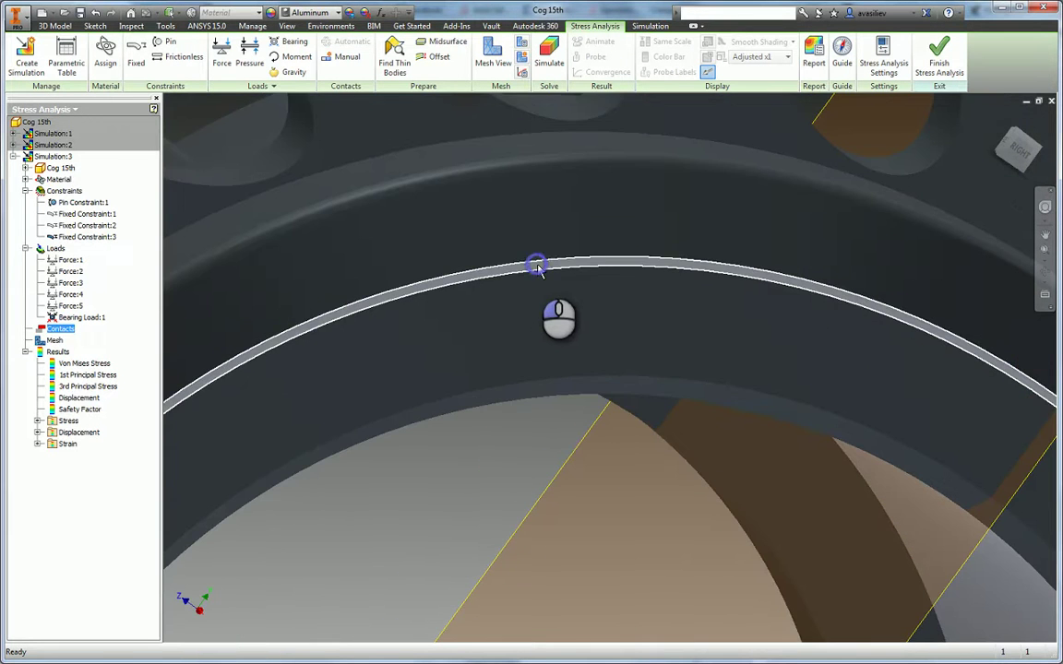
pyautogui.click(538, 269)
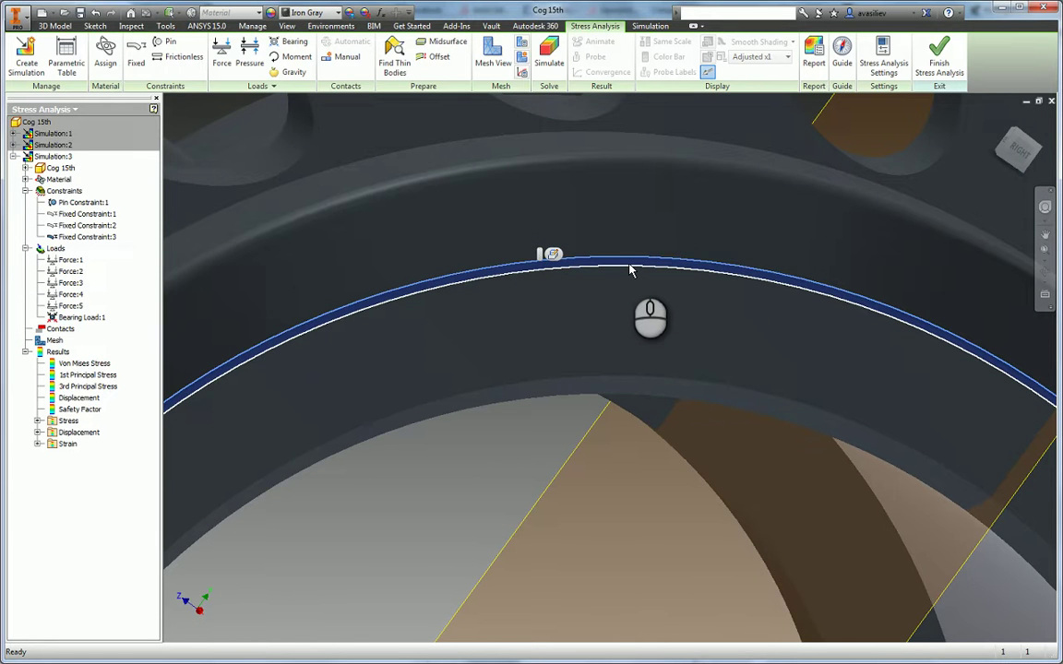
pyautogui.scroll(-2, 630, 269)
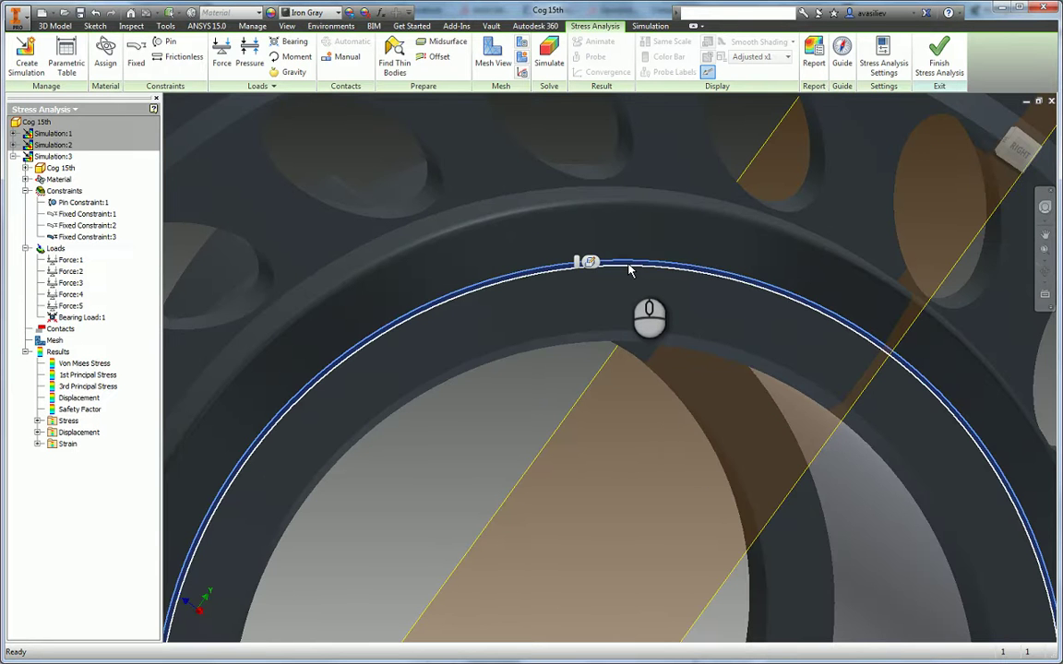
pyautogui.moveTo(631, 268)
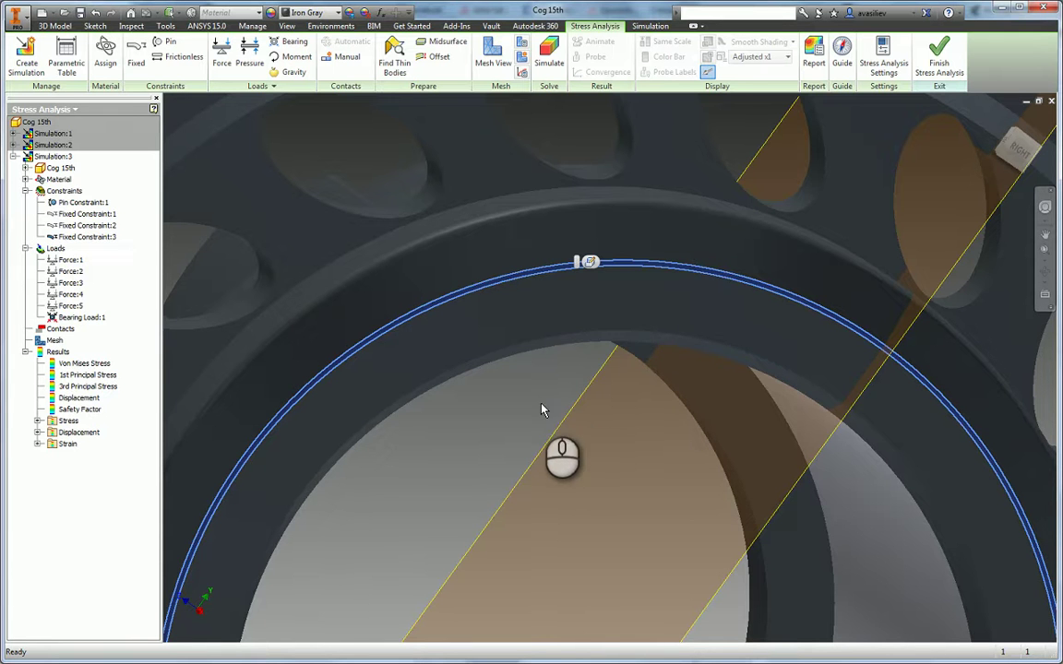
pyautogui.scroll(3, 532, 401)
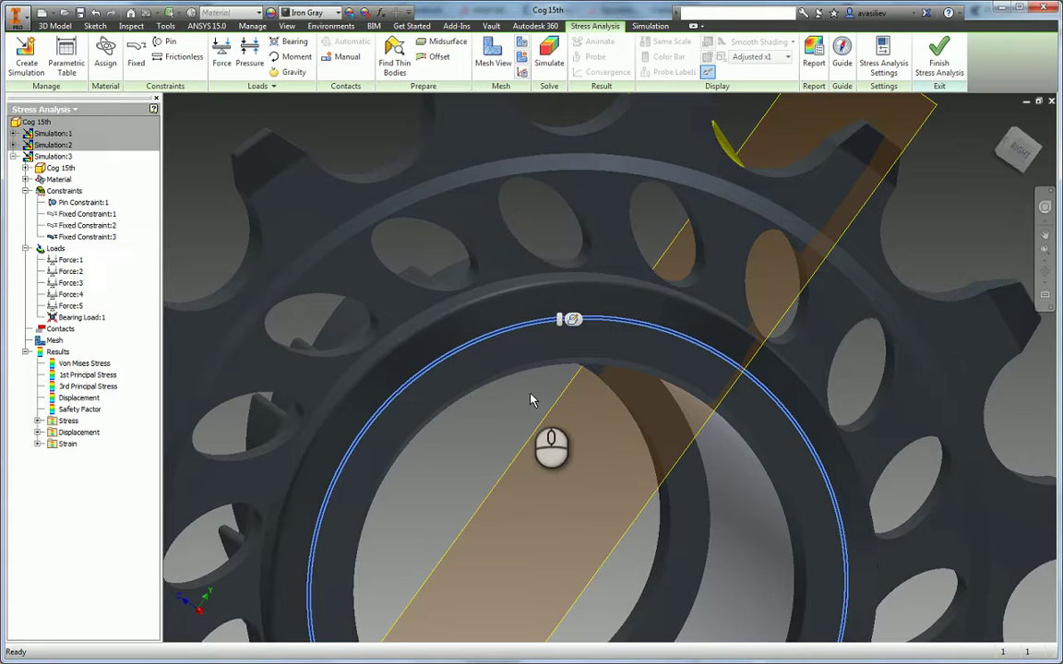
pyautogui.scroll(5, 531, 400)
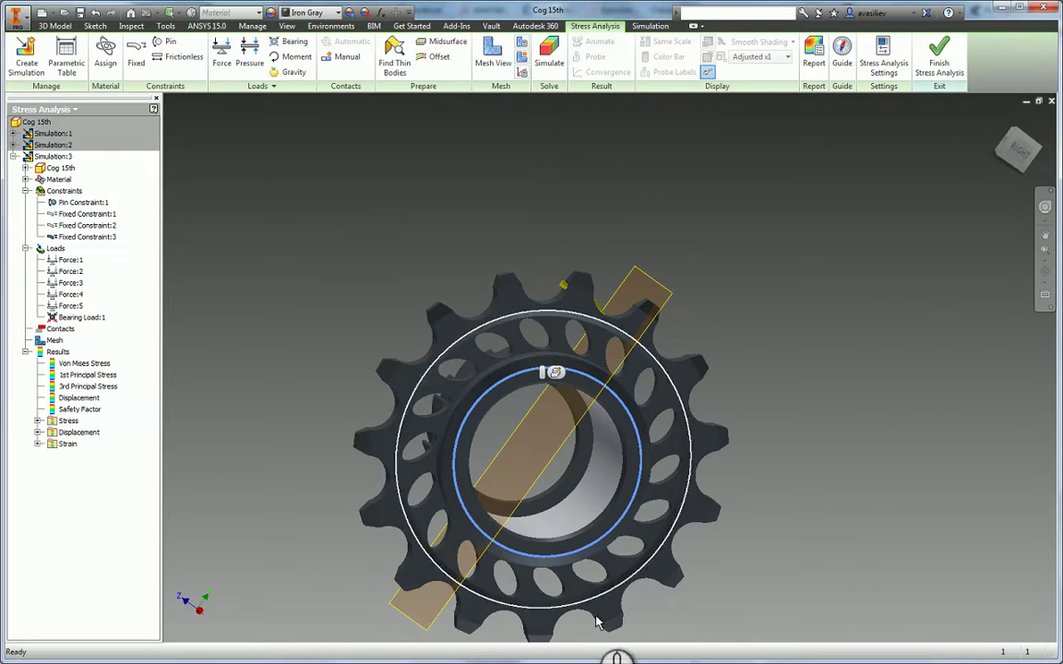